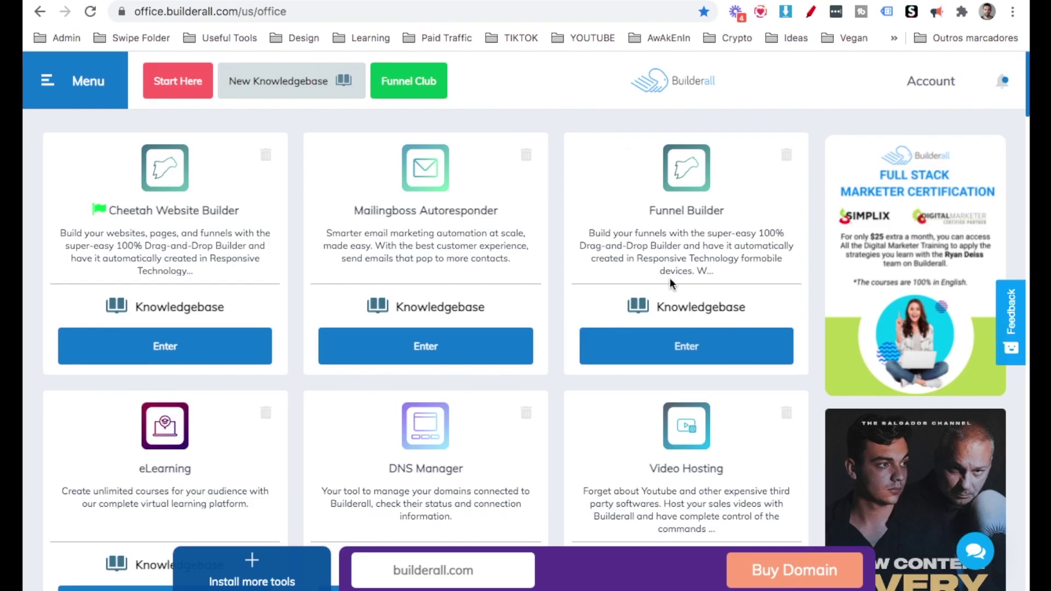
# Create a funnel titled 'affiliate marketing funnel' using the Influencer Theme Funnel theme.
pyautogui.moveTo(692, 250)
pyautogui.mouseDown()
pyautogui.moveTo(727, 265)
pyautogui.moveTo(706, 296)
pyautogui.moveTo(701, 261)
pyautogui.mouseUp()
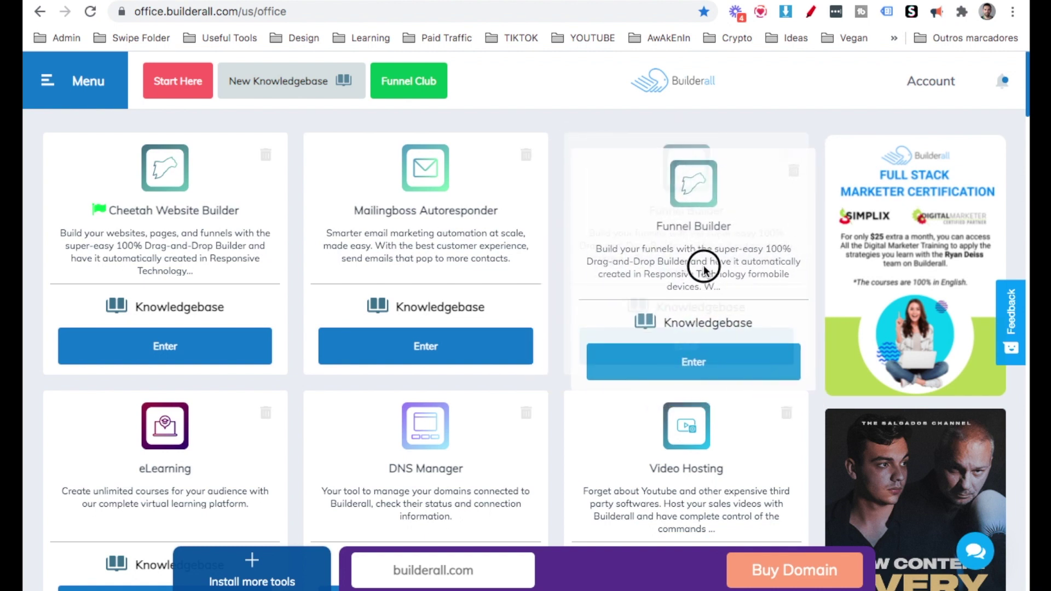
pyautogui.click(710, 349)
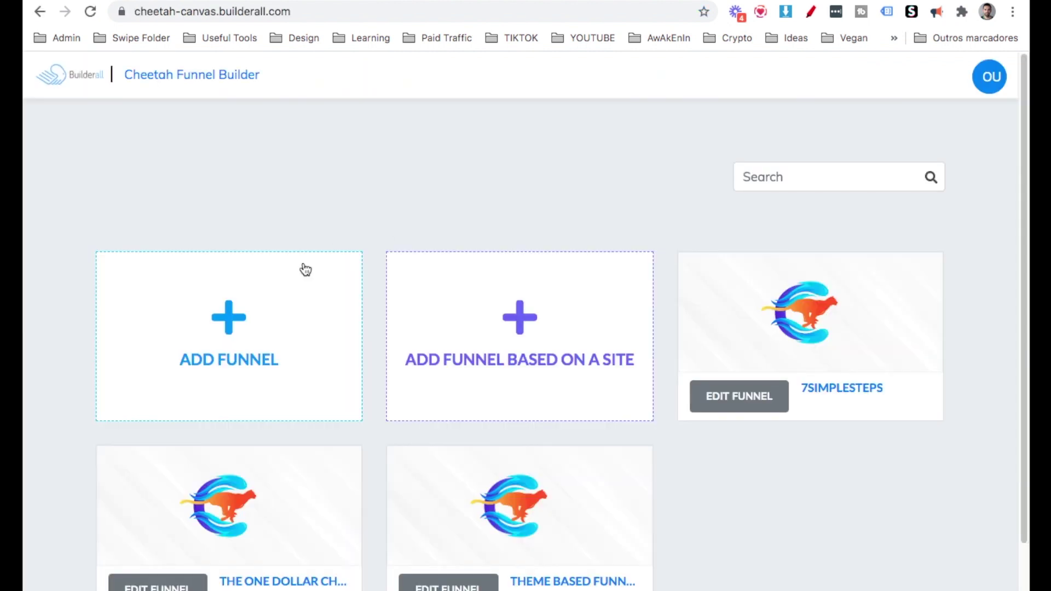
pyautogui.click(258, 329)
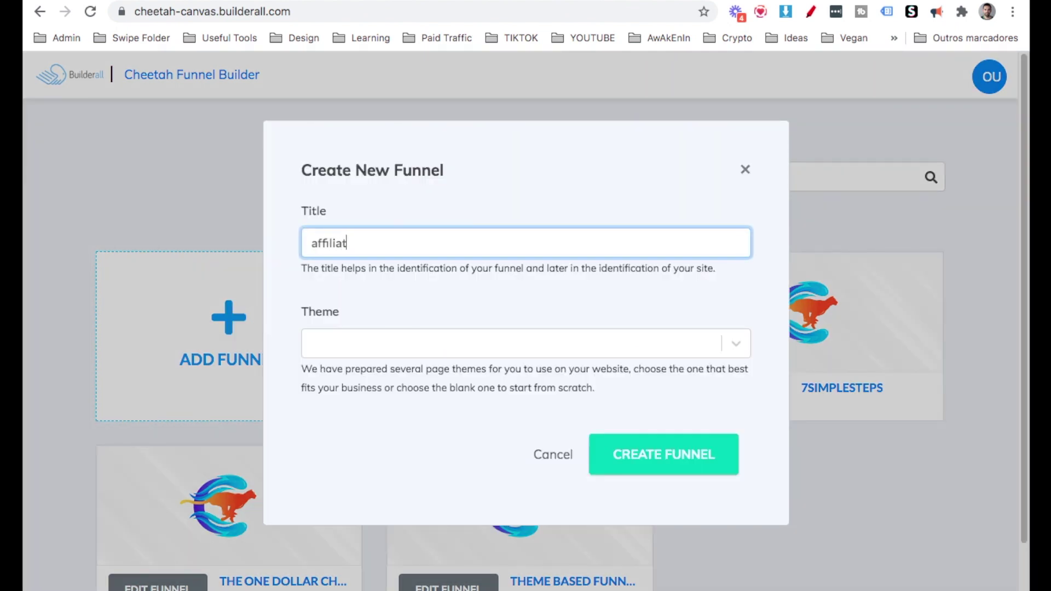
pyautogui.write('affiliate marketing funnel')
pyautogui.click(390, 344)
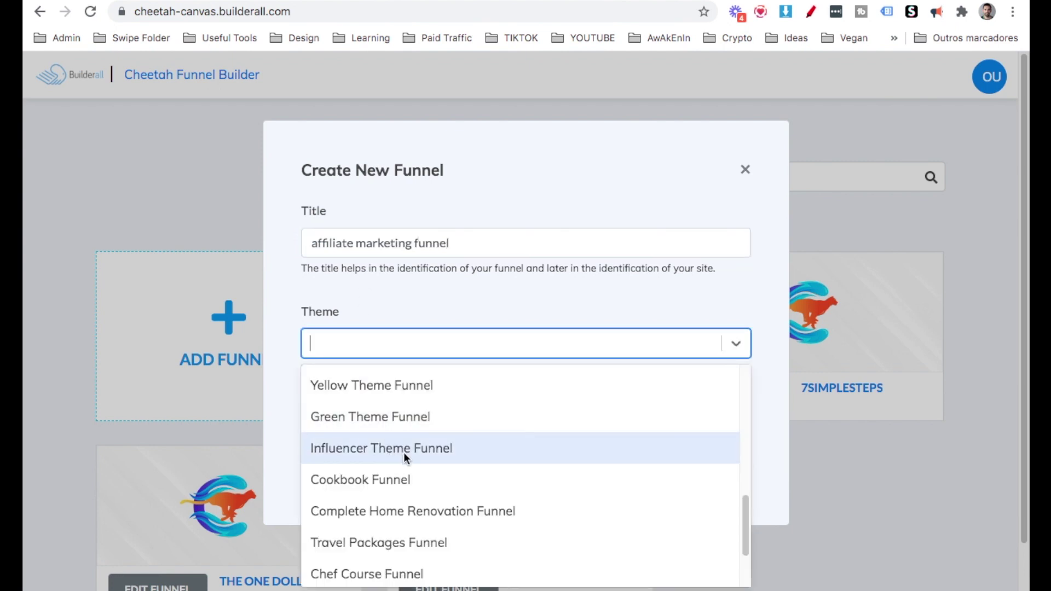
pyautogui.click(403, 452)
pyautogui.click(670, 474)
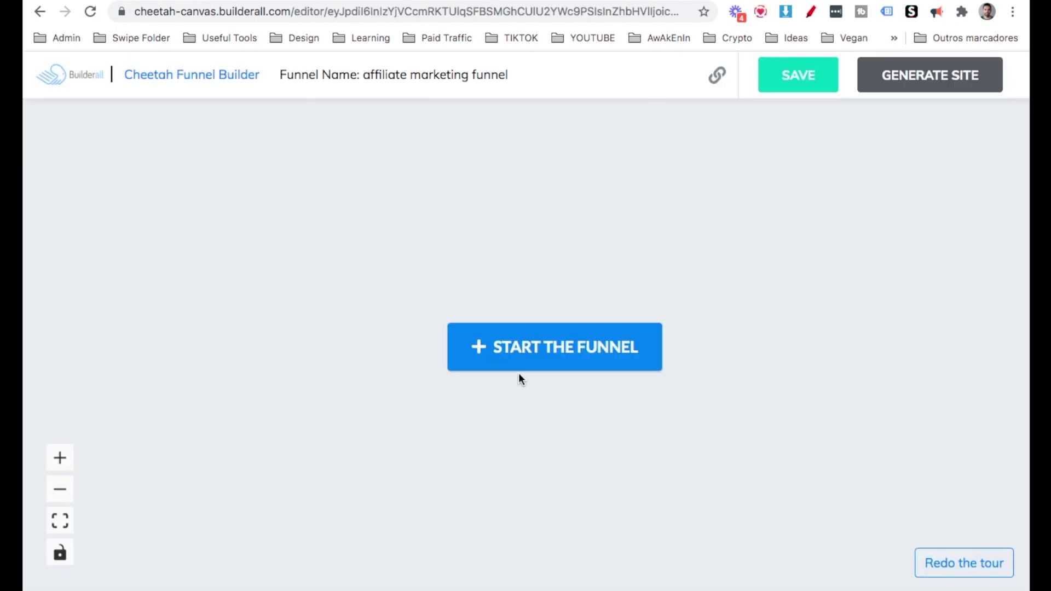
# Start the funnel with a Squeeze Page, placed top-left and renamed 'opt-in page'.
pyautogui.click(520, 363)
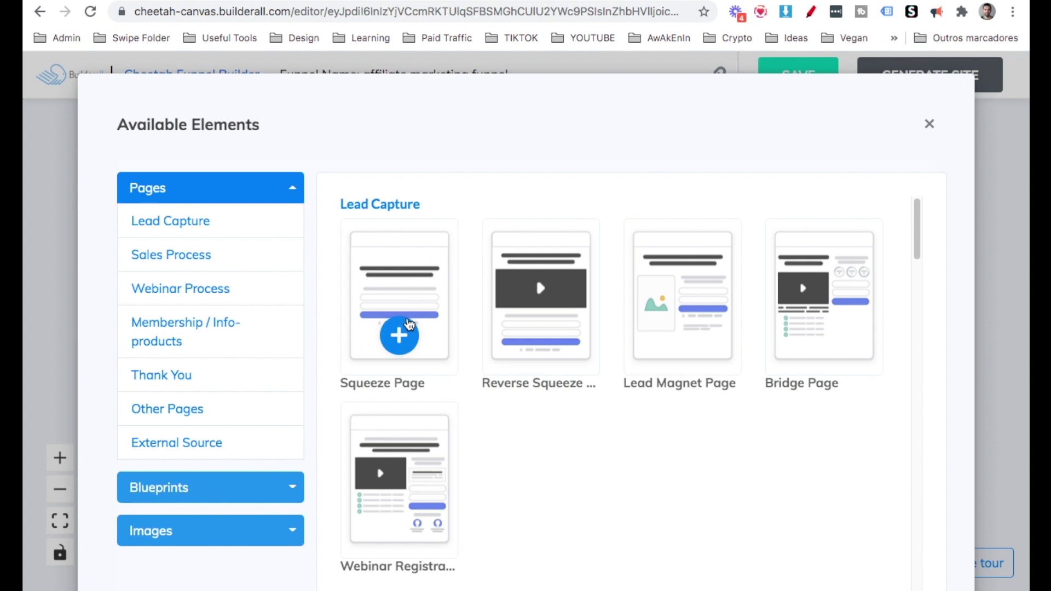
pyautogui.click(408, 324)
pyautogui.moveTo(575, 408); pyautogui.dragTo(382, 267)
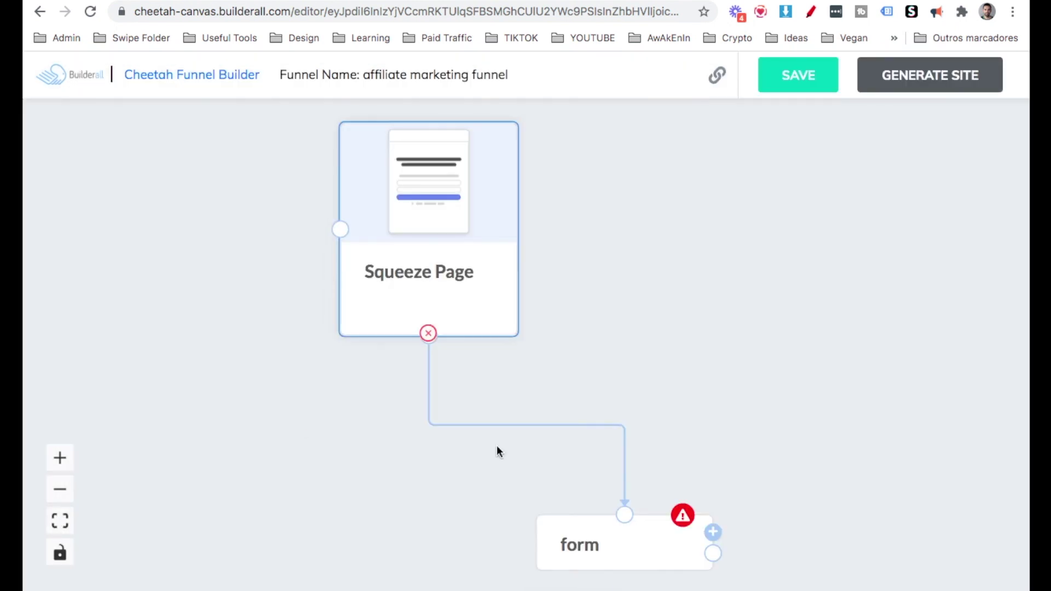
pyautogui.click(428, 286)
pyautogui.moveTo(826, 219); pyautogui.dragTo(642, 213)
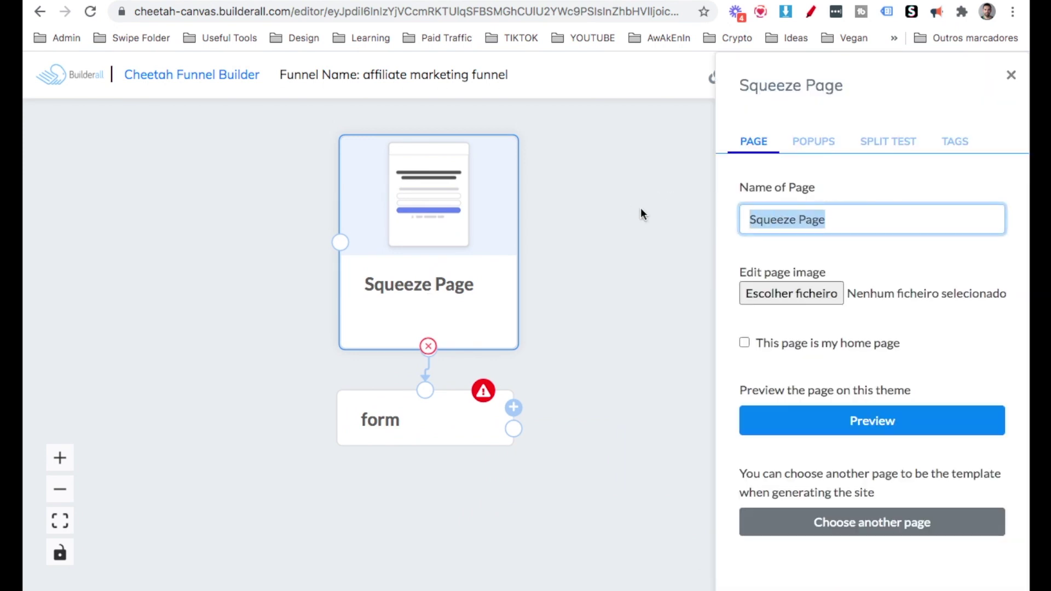
pyautogui.write('opt-in page')
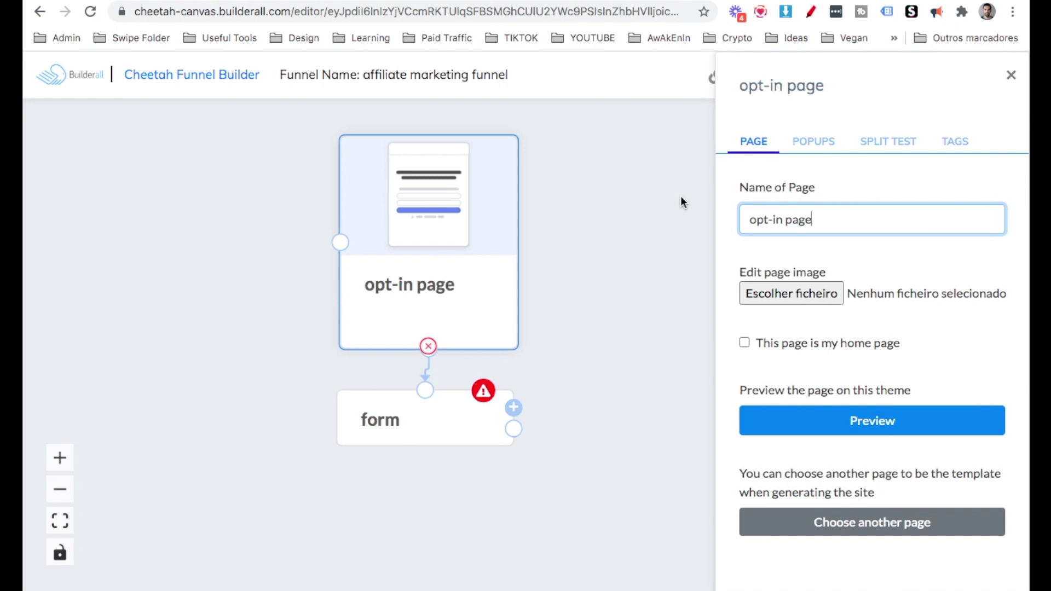
pyautogui.click(1011, 75)
# Start a new Mailingboss list named 'Affiliate marketing', reusing the name as its description.
pyautogui.click(406, 420)
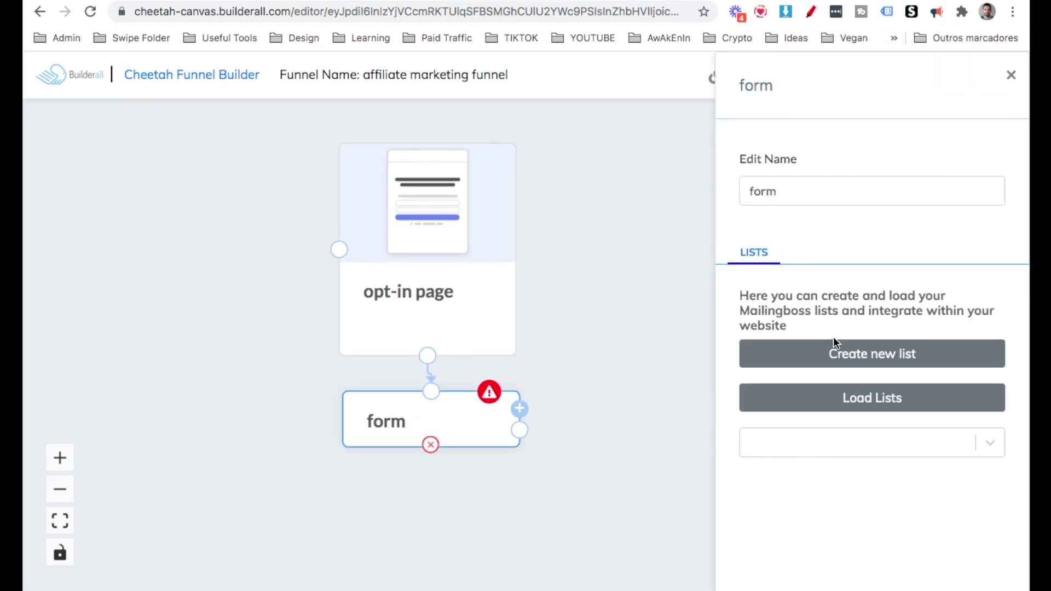
pyautogui.click(836, 356)
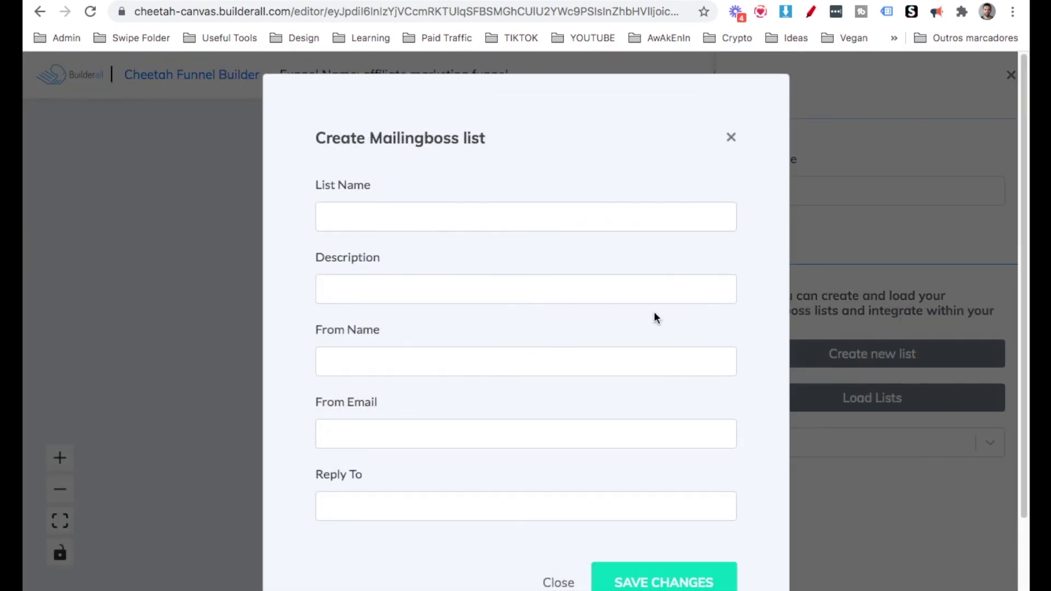
pyautogui.click(453, 217)
pyautogui.write('Affiliate marketing funnel')
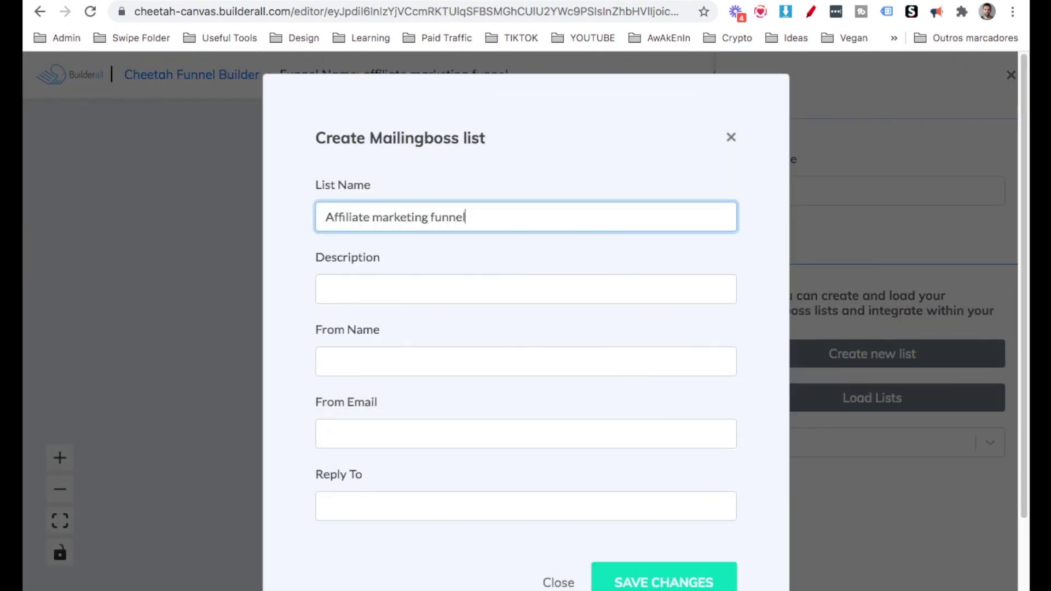
pyautogui.tripleClick(452, 214)
pyautogui.click(447, 289)
pyautogui.write('Affiliate marketing funnel')
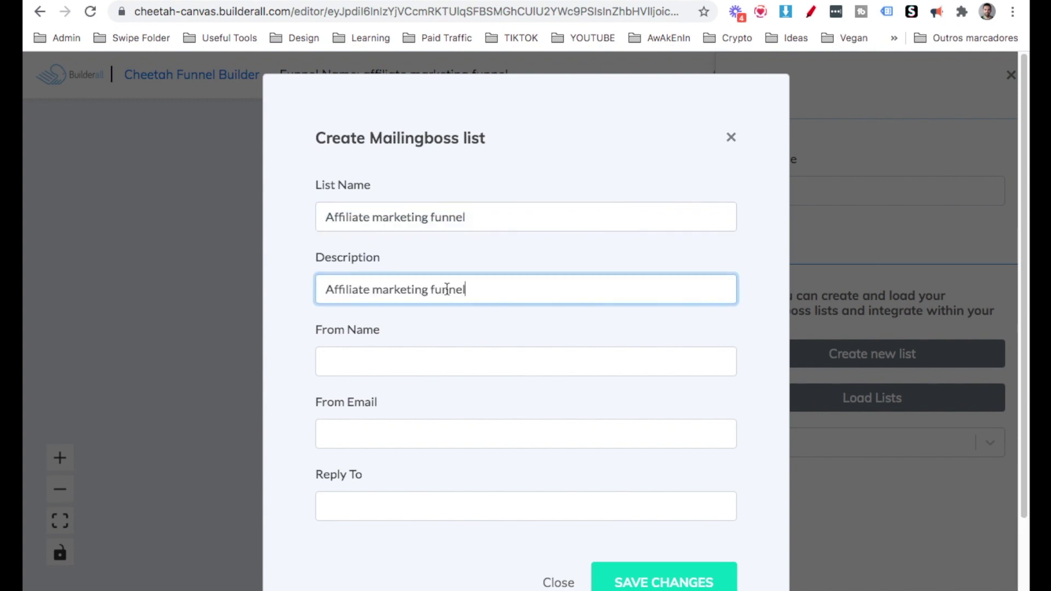
# Enter the sender name, sender e-mail and reply-to address, then save and load the lists.
pyautogui.click(431, 353)
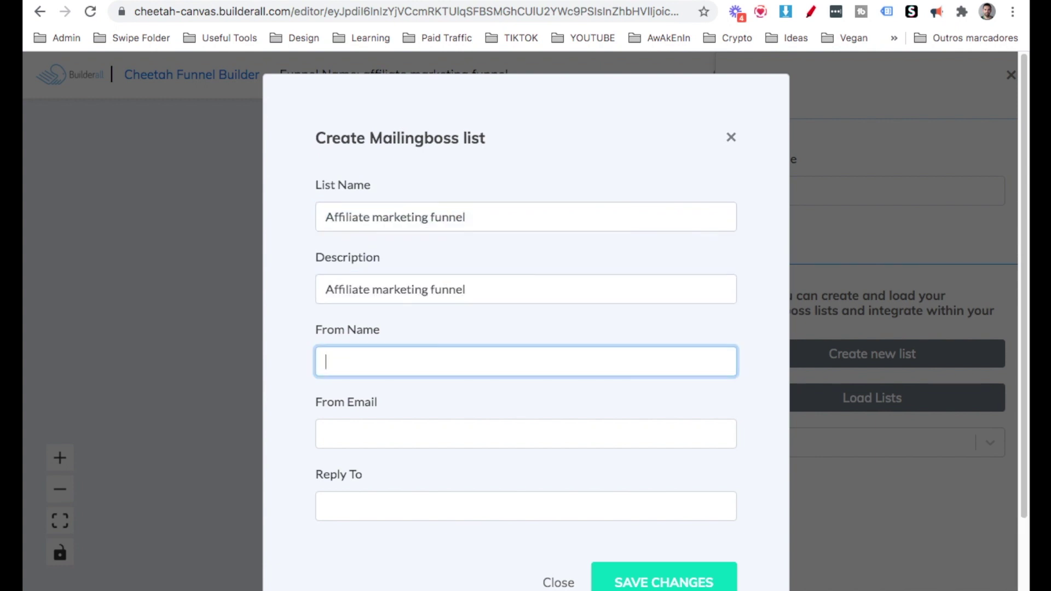
pyautogui.write('Fábio Ourique')
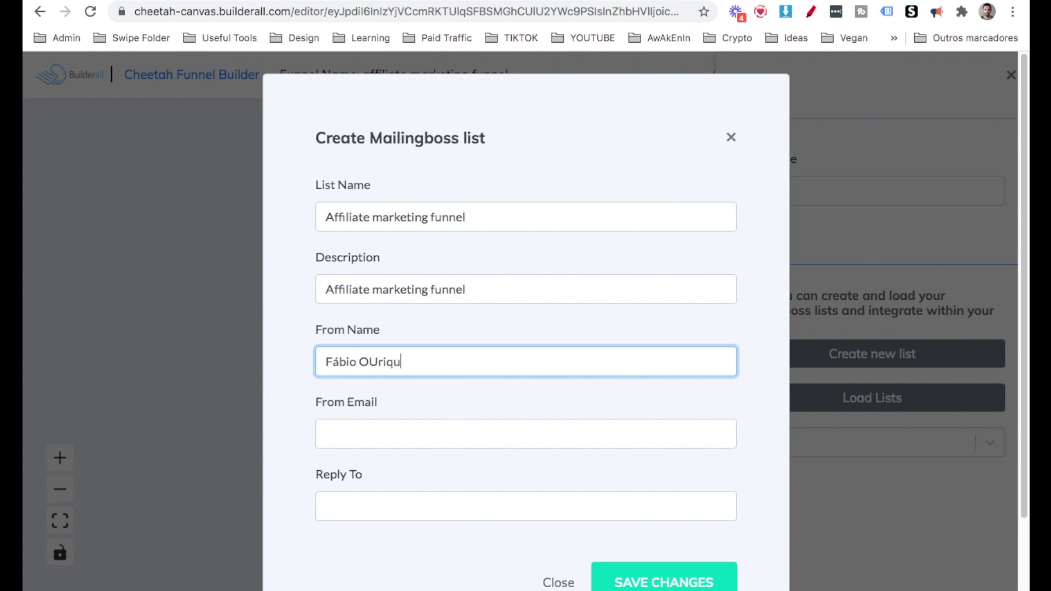
pyautogui.click(372, 429)
pyautogui.hotkey('ctrl', 'v')
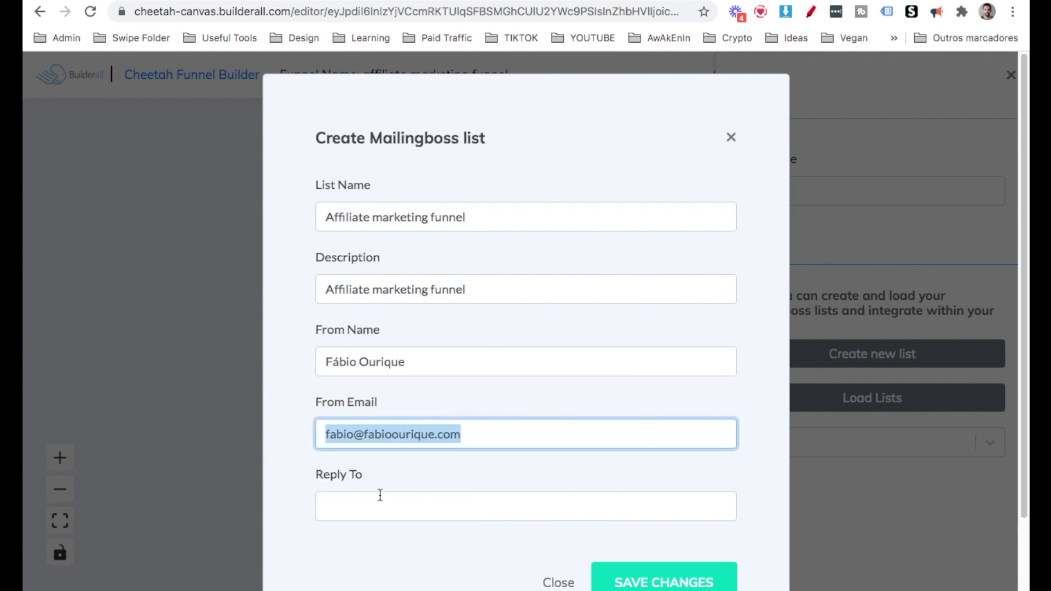
pyautogui.click(380, 500)
pyautogui.hotkey('ctrl', 'v')
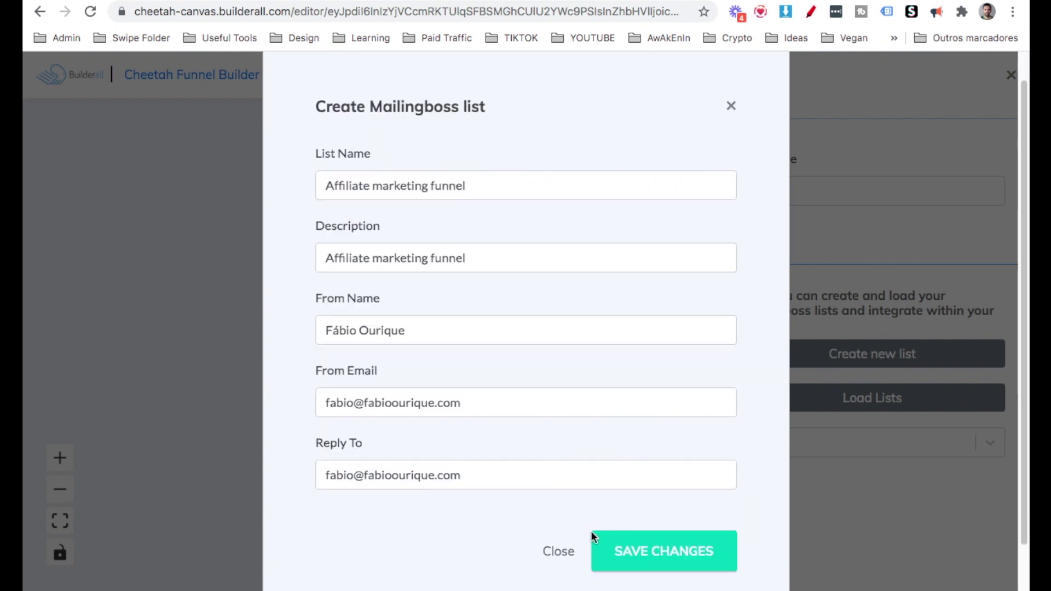
pyautogui.click(613, 545)
pyautogui.click(988, 443)
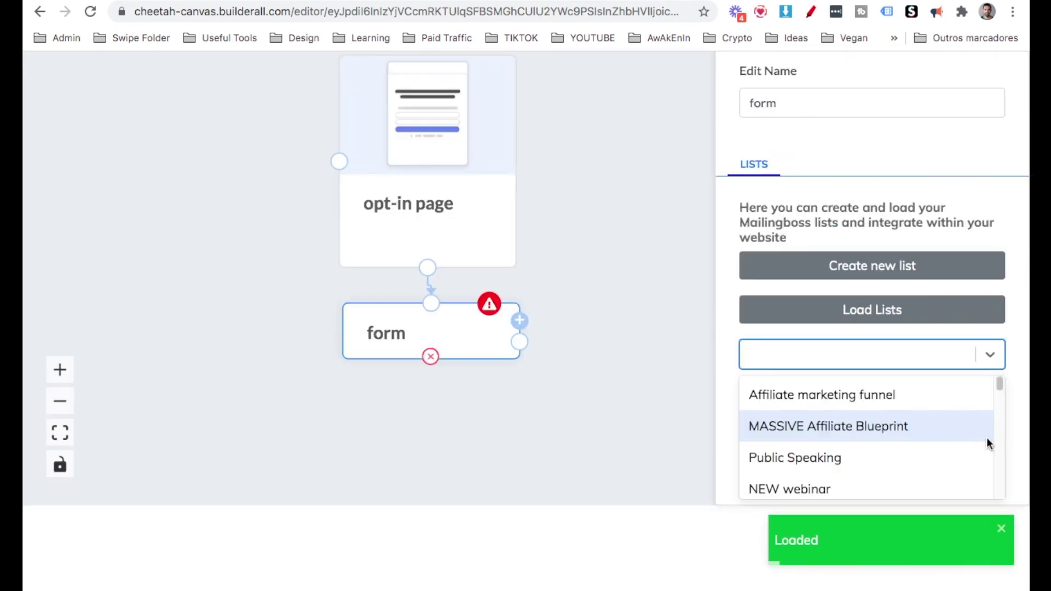
# Link the Affiliate marketing funnel list to the form and add a Thank You Page template.
pyautogui.click(842, 394)
pyautogui.click(537, 324)
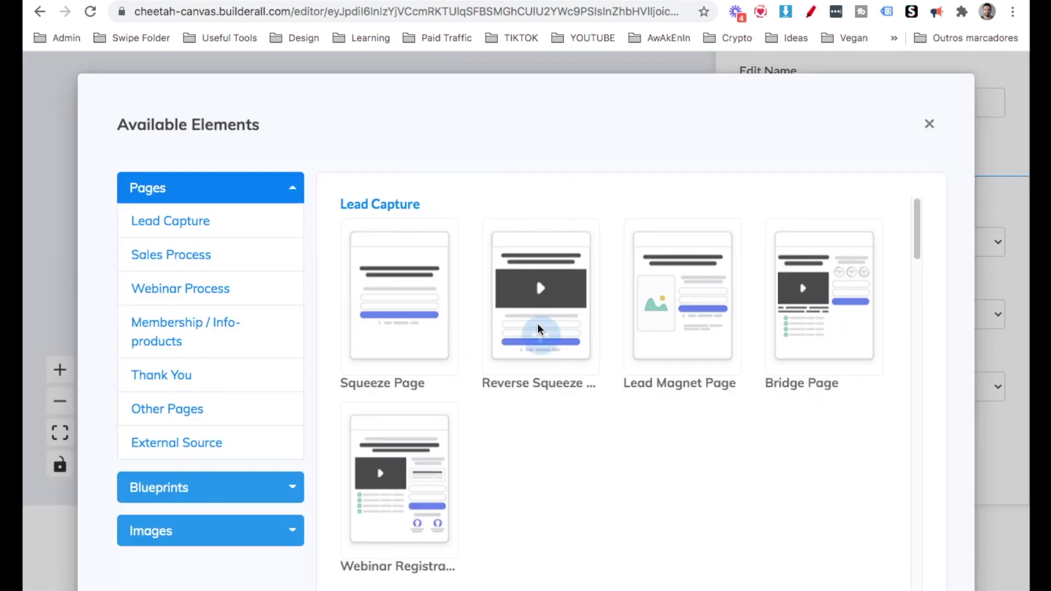
pyautogui.click(220, 266)
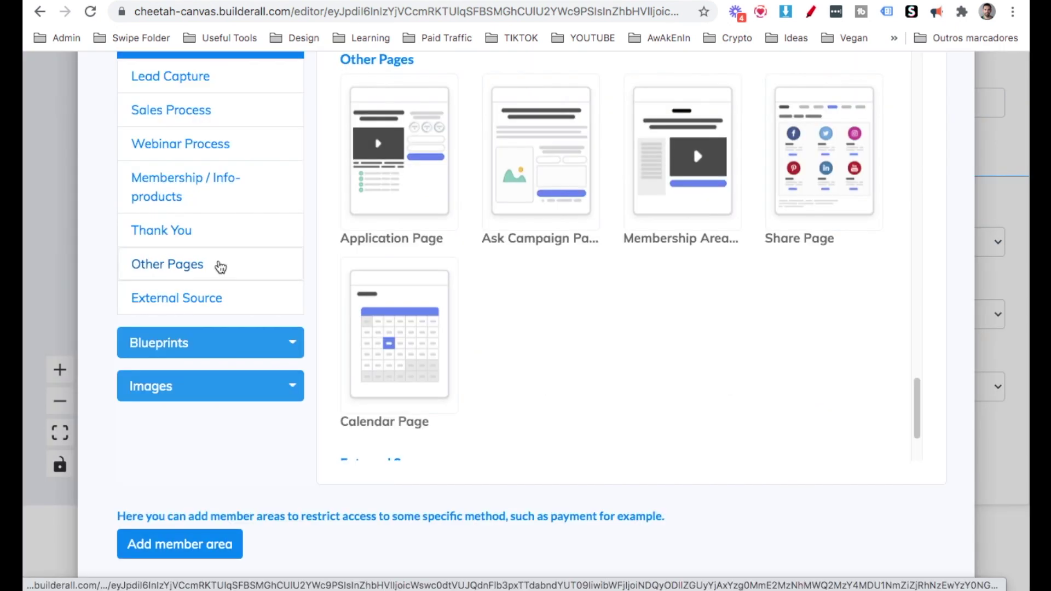
pyautogui.click(183, 230)
pyautogui.moveTo(380, 168)
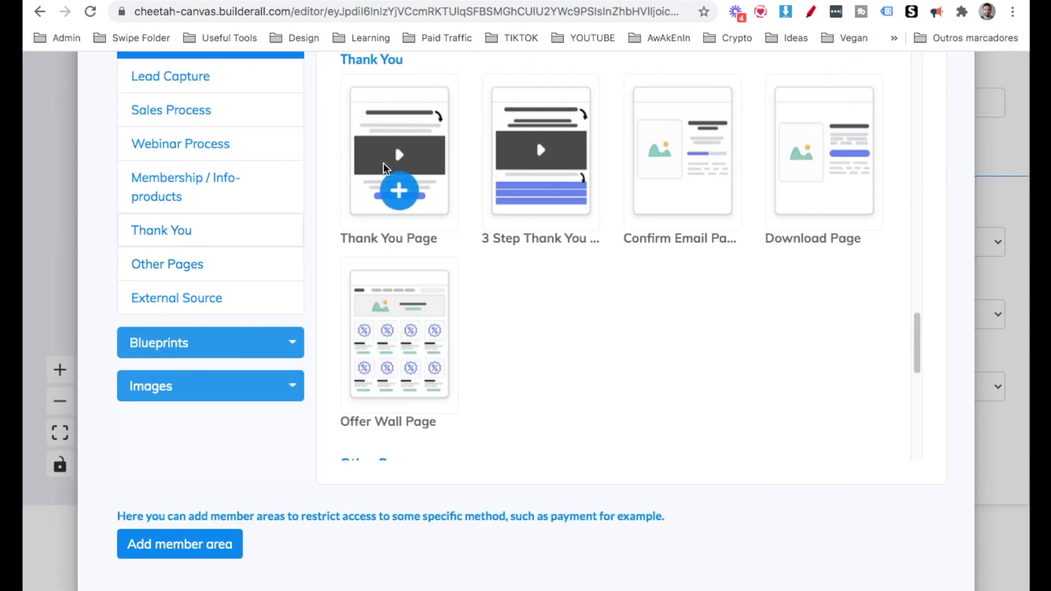
pyautogui.scroll(1, 385, 168)
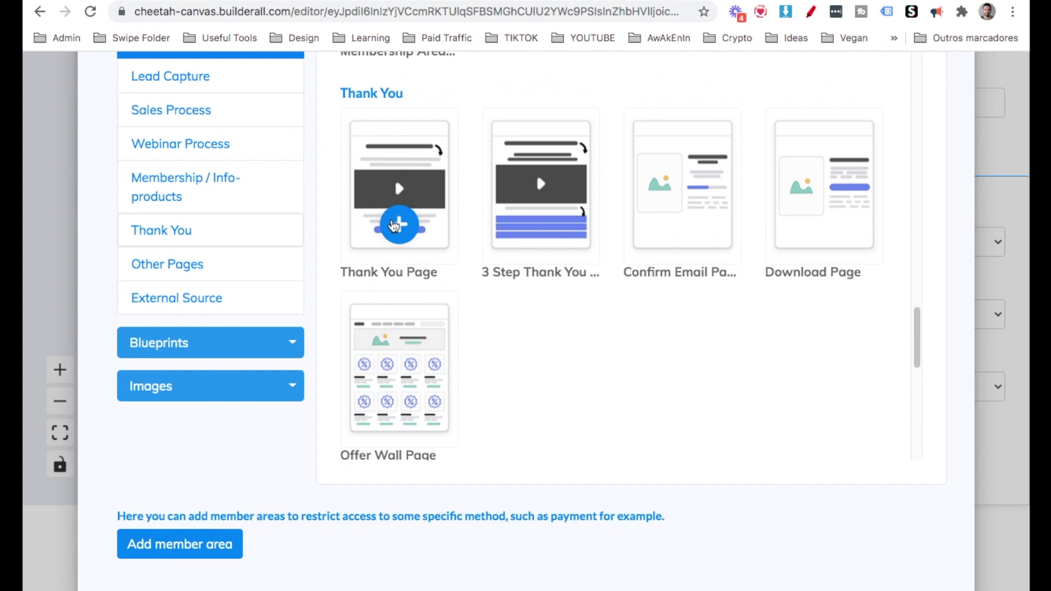
pyautogui.click(395, 224)
# Rename the new Thank You page to 'Pre-frame/funnel'.
pyautogui.click(564, 379)
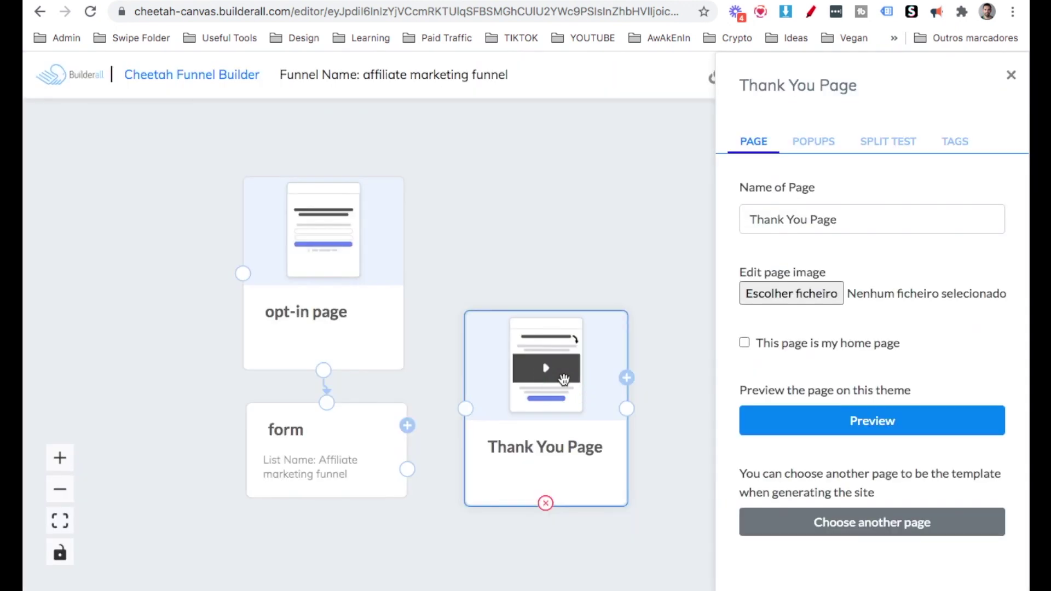
pyautogui.write('Pre-frame/funnel')
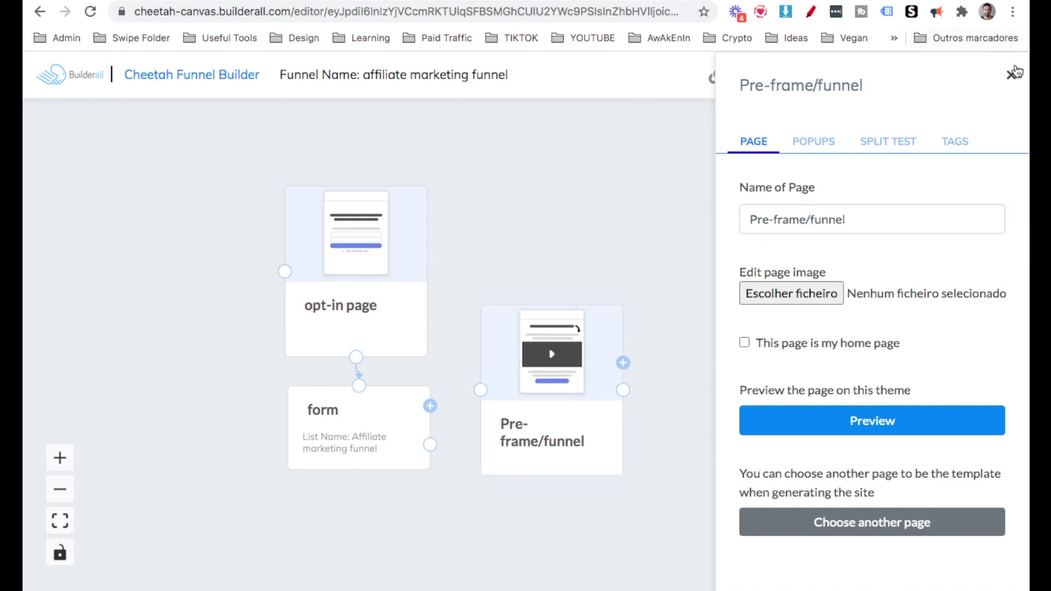
pyautogui.click(1012, 75)
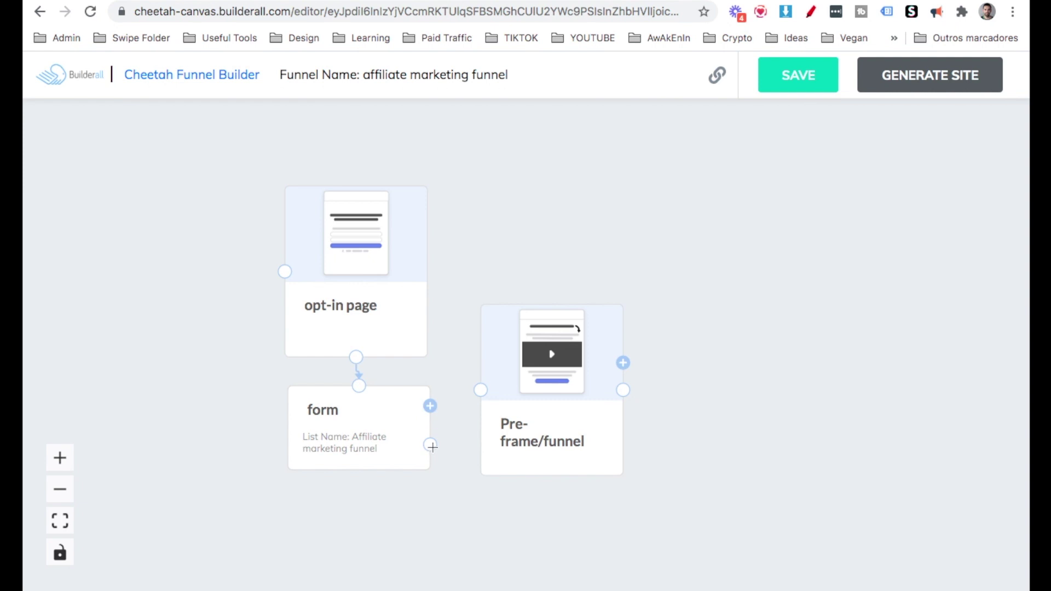
# Connect the form to Pre-frame/funnel and add a connected Click Button action after it.
pyautogui.moveTo(432, 448); pyautogui.dragTo(479, 389)
pyautogui.moveTo(553, 336); pyautogui.dragTo(552, 218)
pyautogui.click(552, 218)
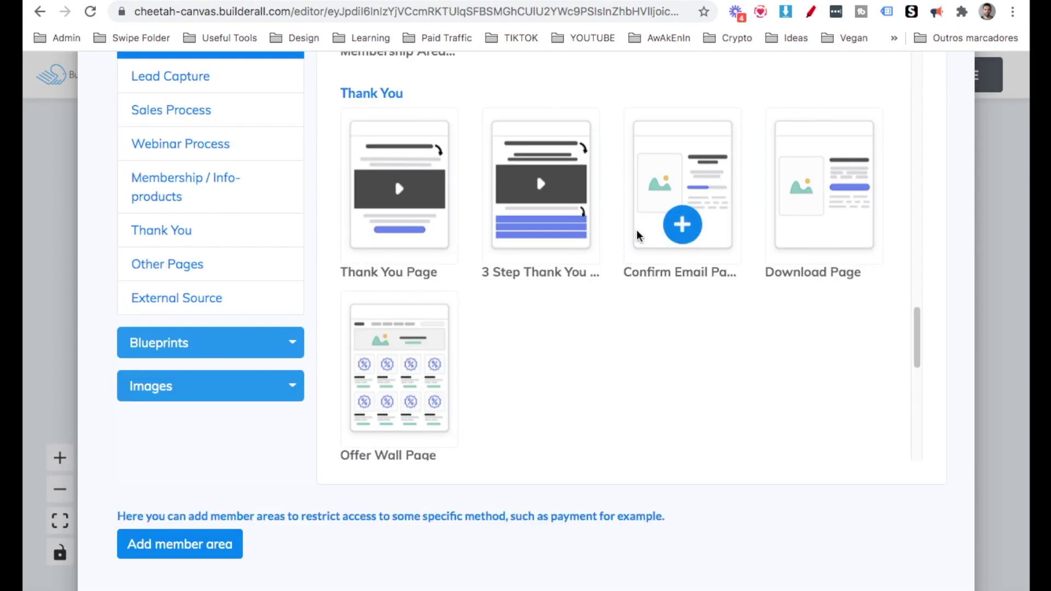
pyautogui.scroll(-5, 356, 284)
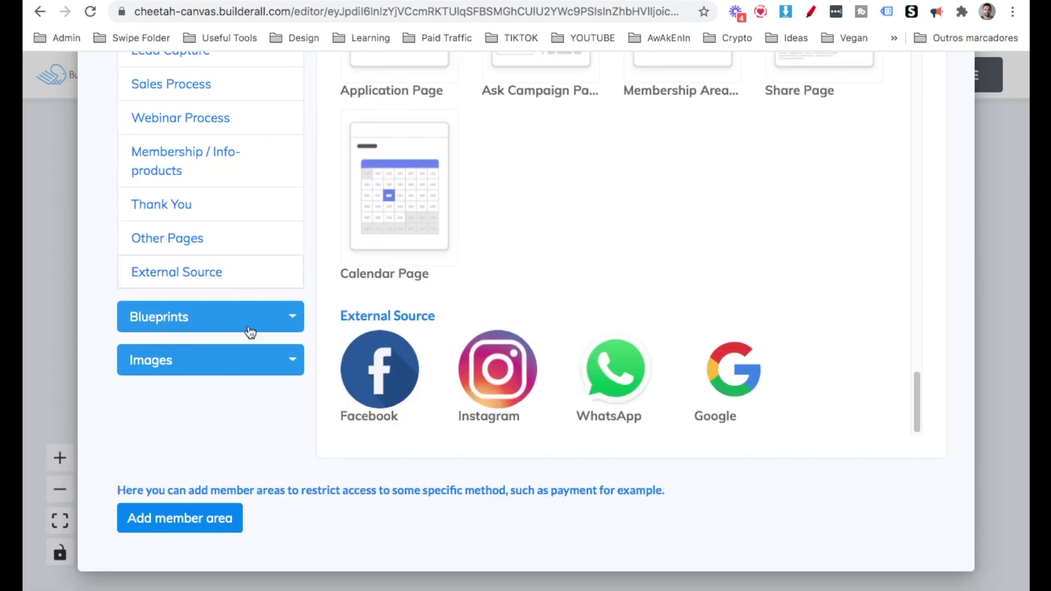
pyautogui.click(239, 366)
pyautogui.click(156, 241)
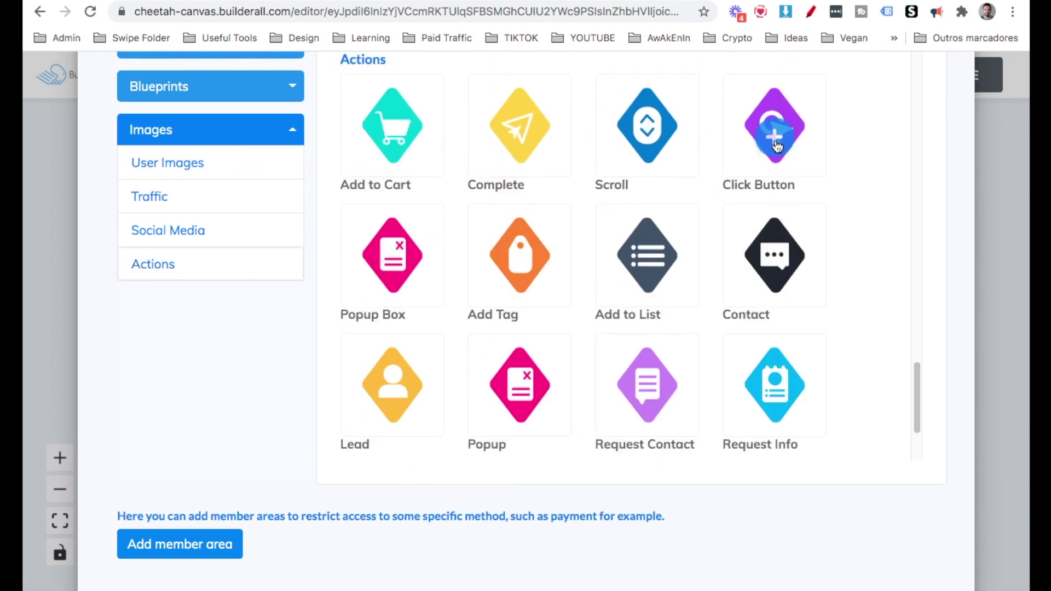
pyautogui.click(772, 134)
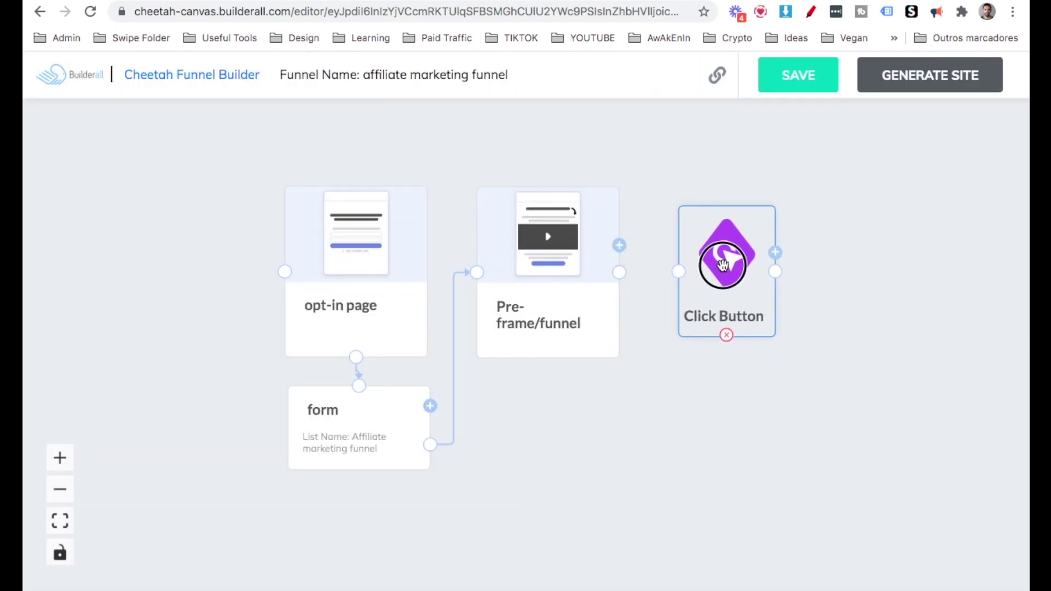
pyautogui.moveTo(619, 272); pyautogui.dragTo(713, 267)
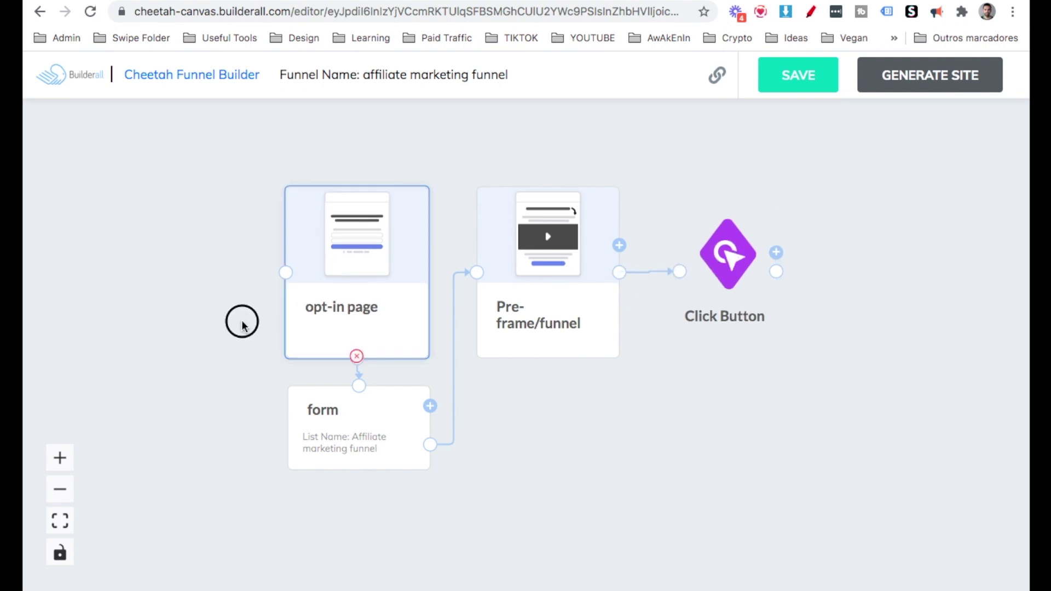
# Add a Source traffic step left of the opt-in page and connect it to that page.
pyautogui.click(431, 404)
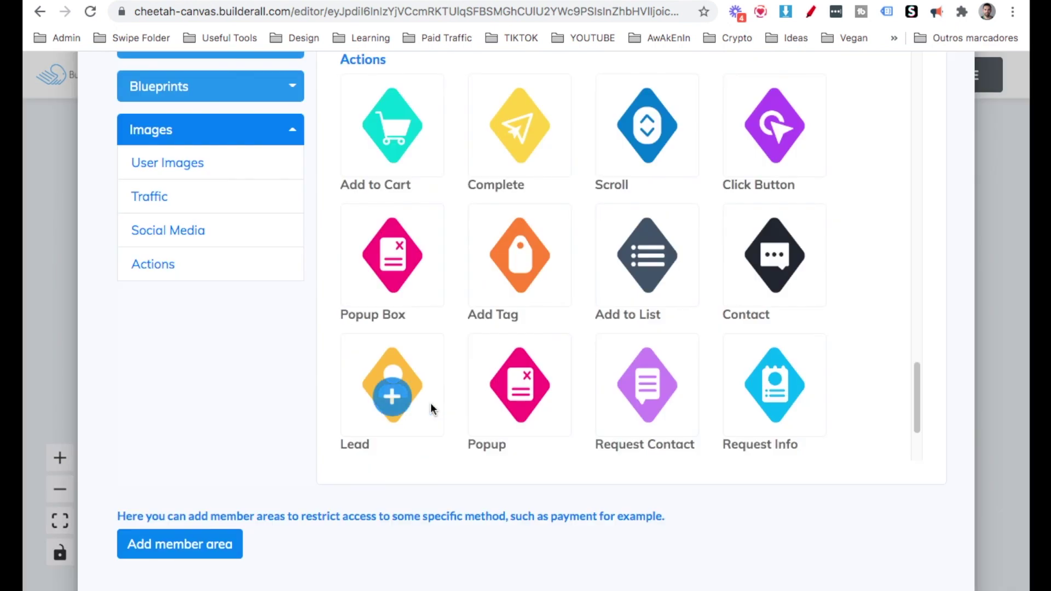
pyautogui.scroll(10, 602, 246)
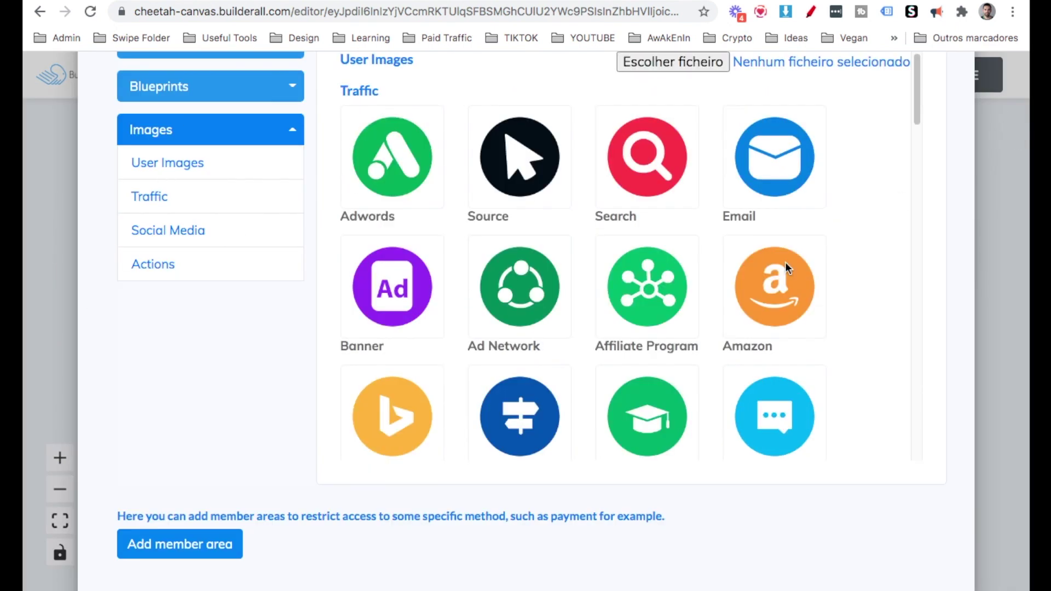
pyautogui.scroll(-1, 760, 287)
pyautogui.moveTo(471, 340)
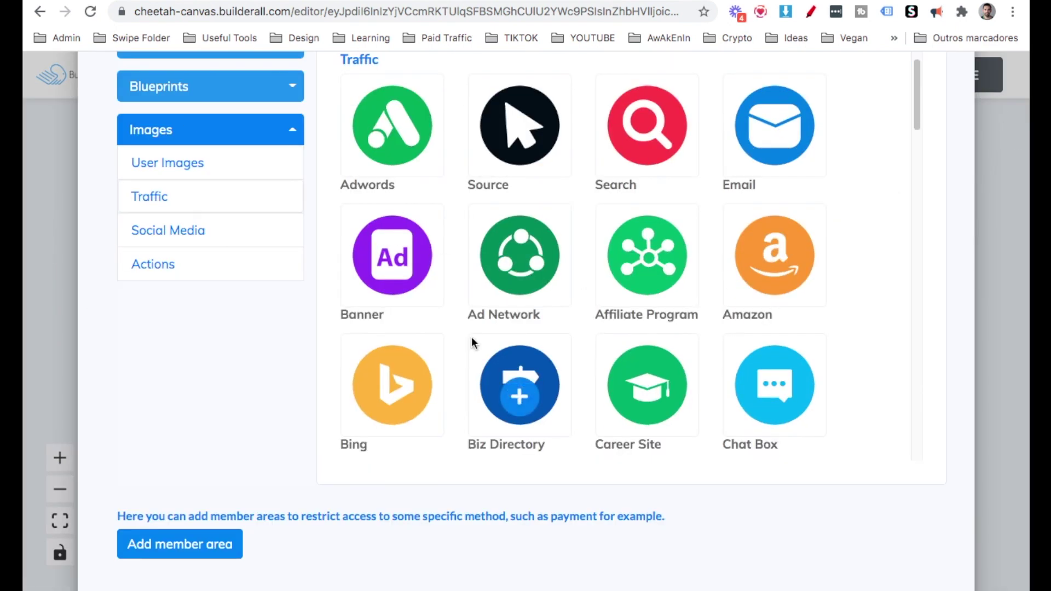
pyautogui.click(520, 129)
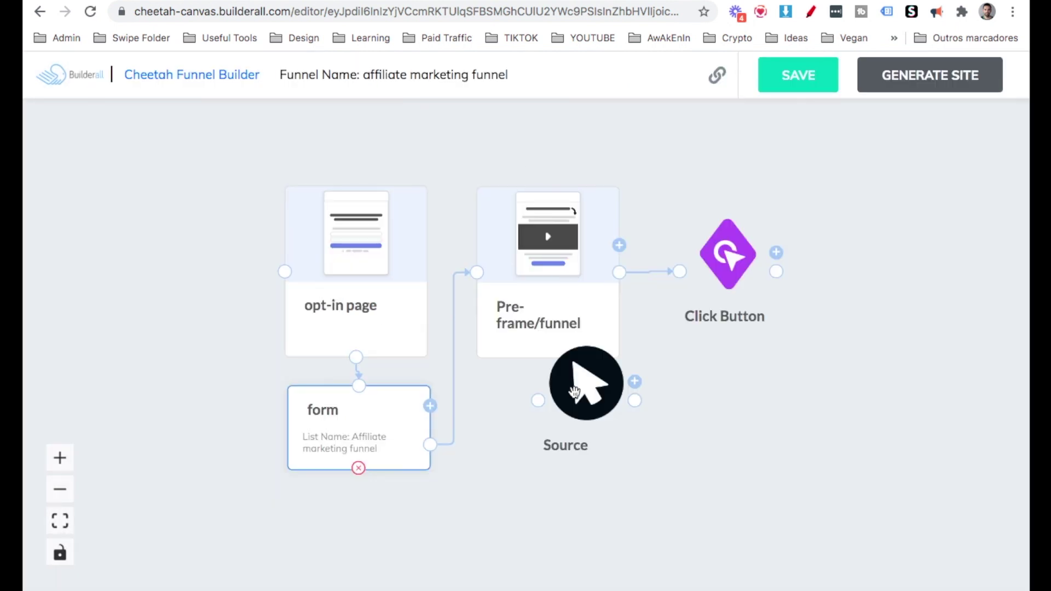
pyautogui.moveTo(574, 399); pyautogui.dragTo(284, 271)
pyautogui.click(151, 250)
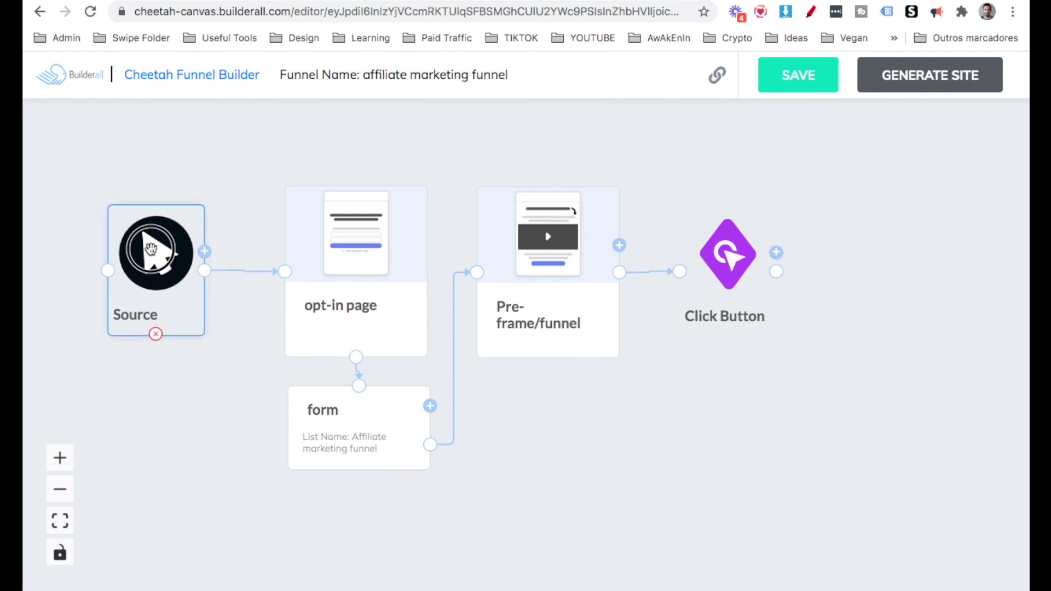
pyautogui.click(530, 415)
# Save the funnel, generate its site, and return to the Builderall dashboard.
pyautogui.moveTo(529, 415); pyautogui.dragTo(595, 424)
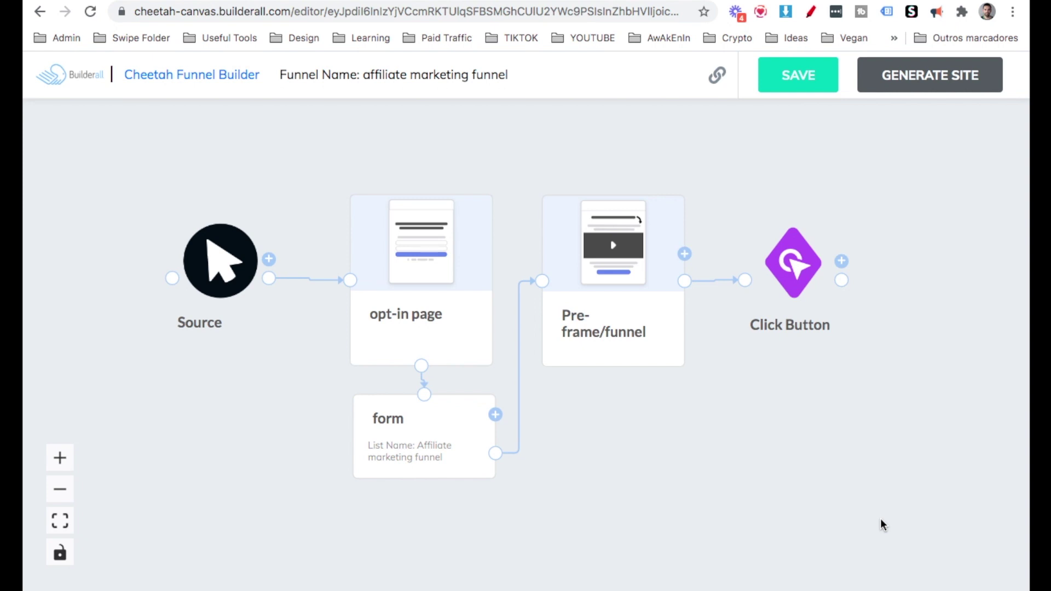
pyautogui.click(808, 87)
pyautogui.click(908, 86)
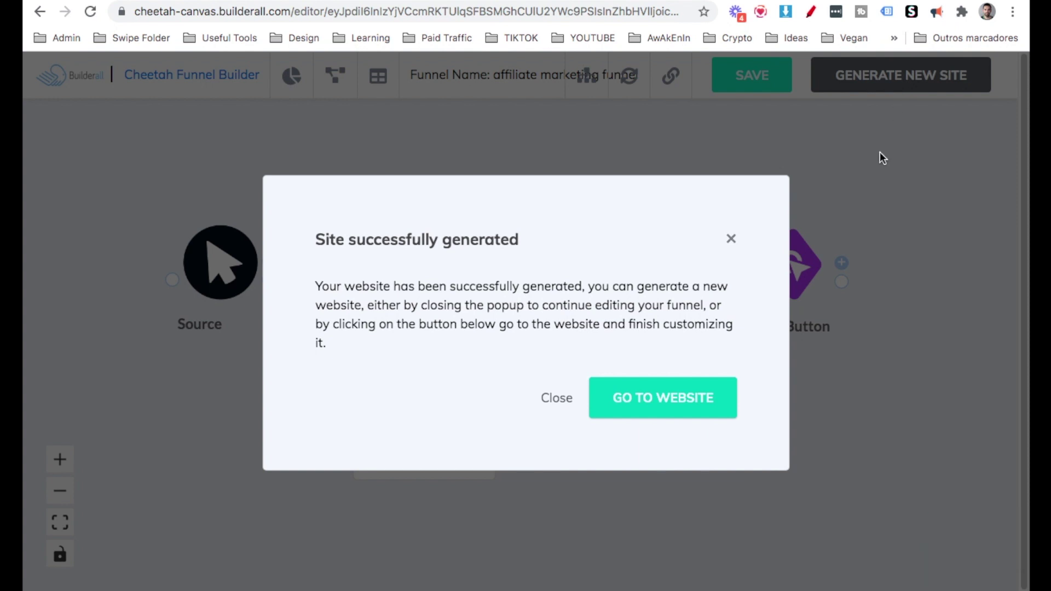
pyautogui.click(732, 240)
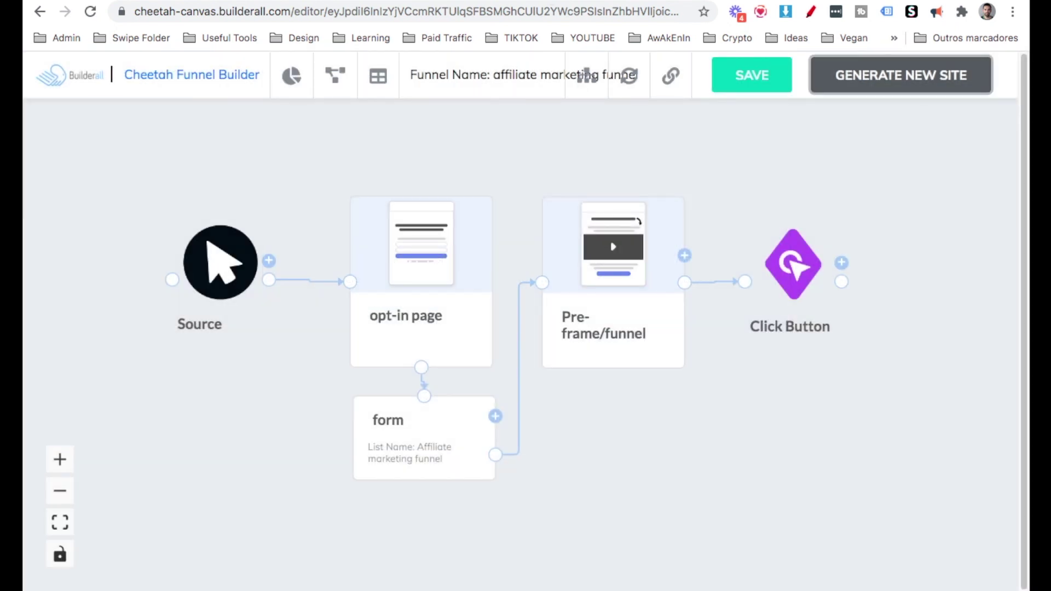
pyautogui.hotkey('ctrl', 'Tab')
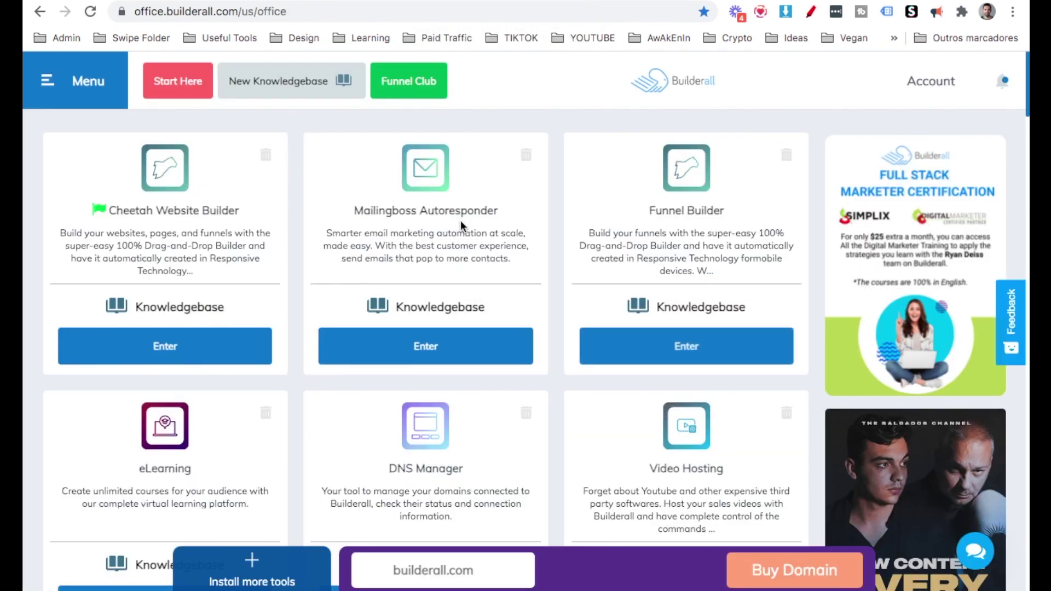
pyautogui.moveTo(262, 212)
pyautogui.mouseDown()
pyautogui.moveTo(263, 270)
pyautogui.moveTo(290, 188)
pyautogui.moveTo(260, 222)
pyautogui.mouseUp()
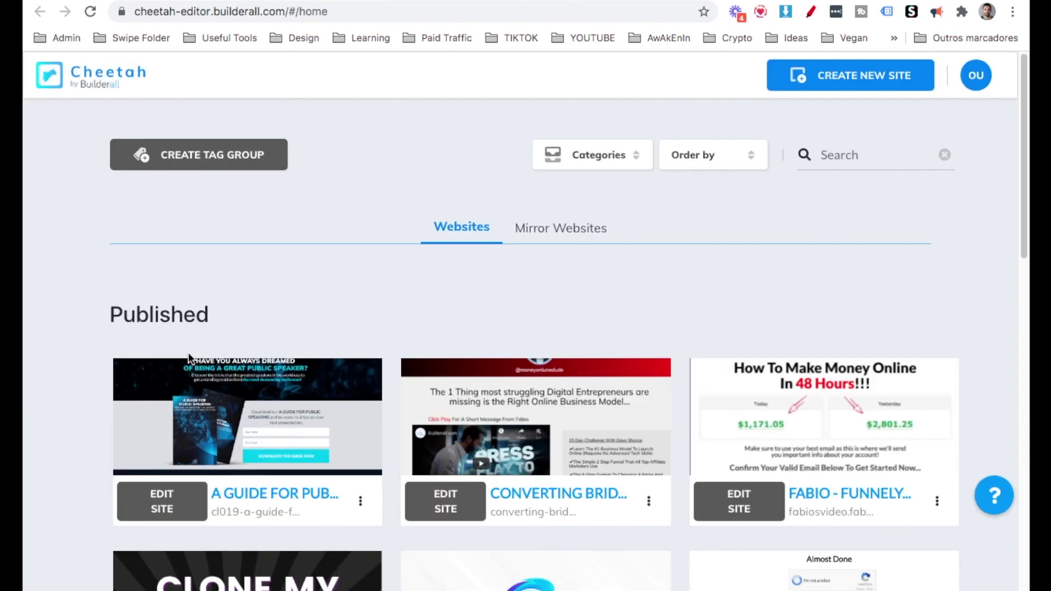
# Publish the unpublished affiliate marketing site from its options menu.
pyautogui.scroll(-10, 188, 357)
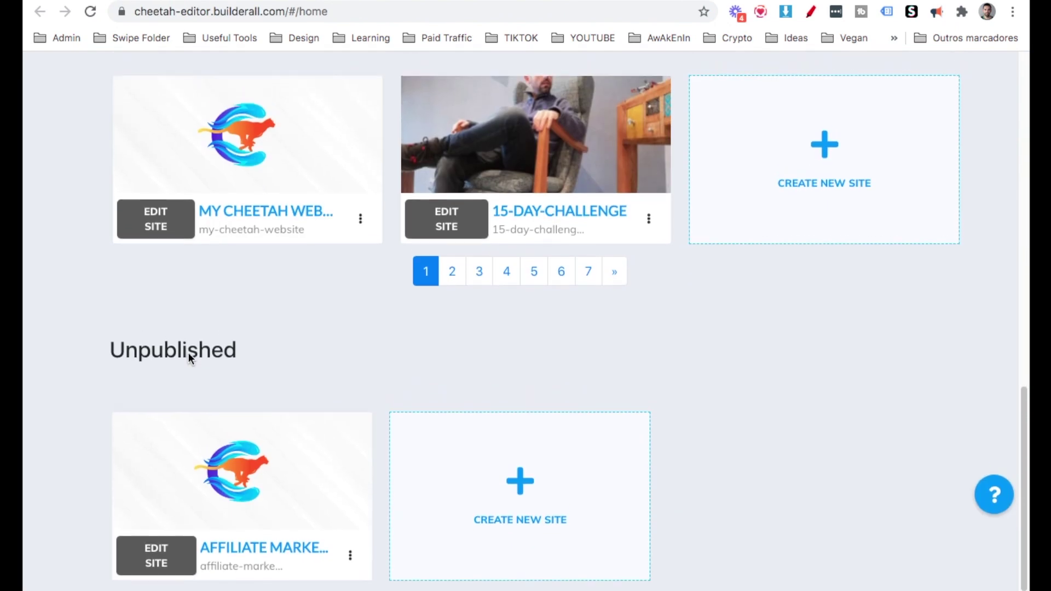
pyautogui.moveTo(248, 484)
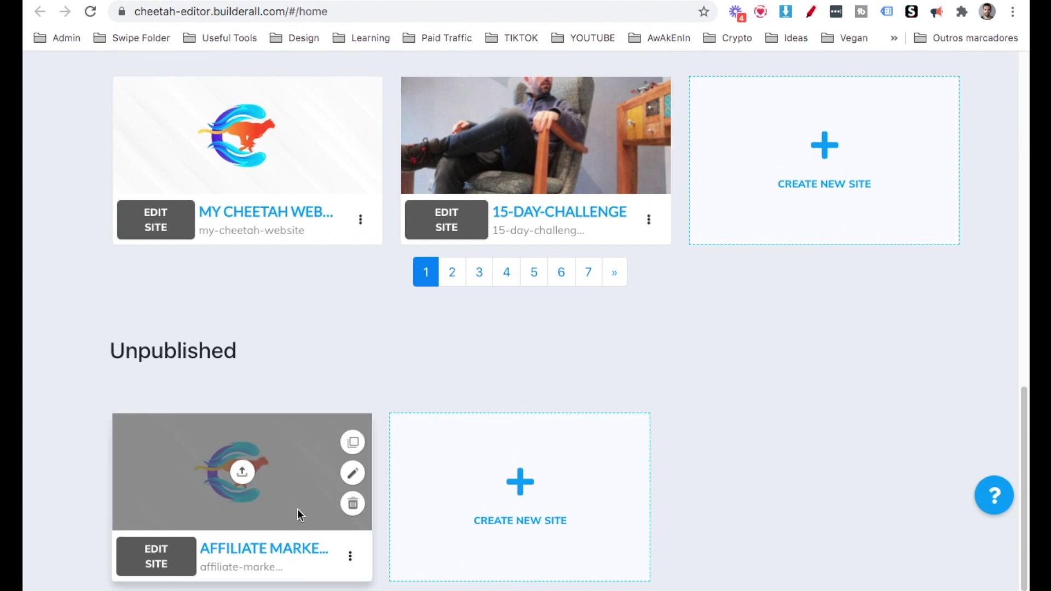
pyautogui.click(351, 557)
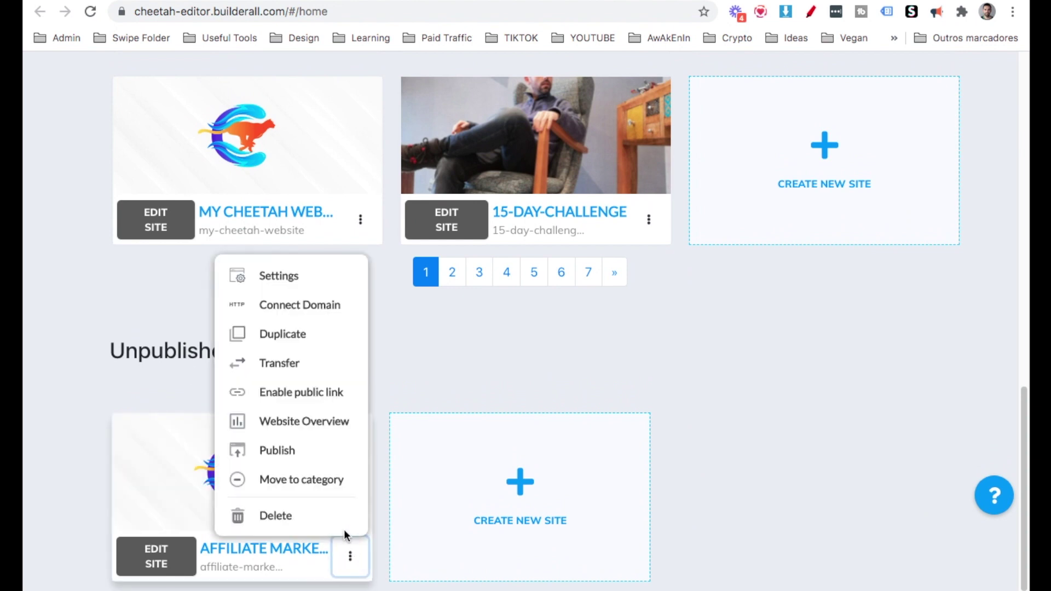
pyautogui.click(283, 454)
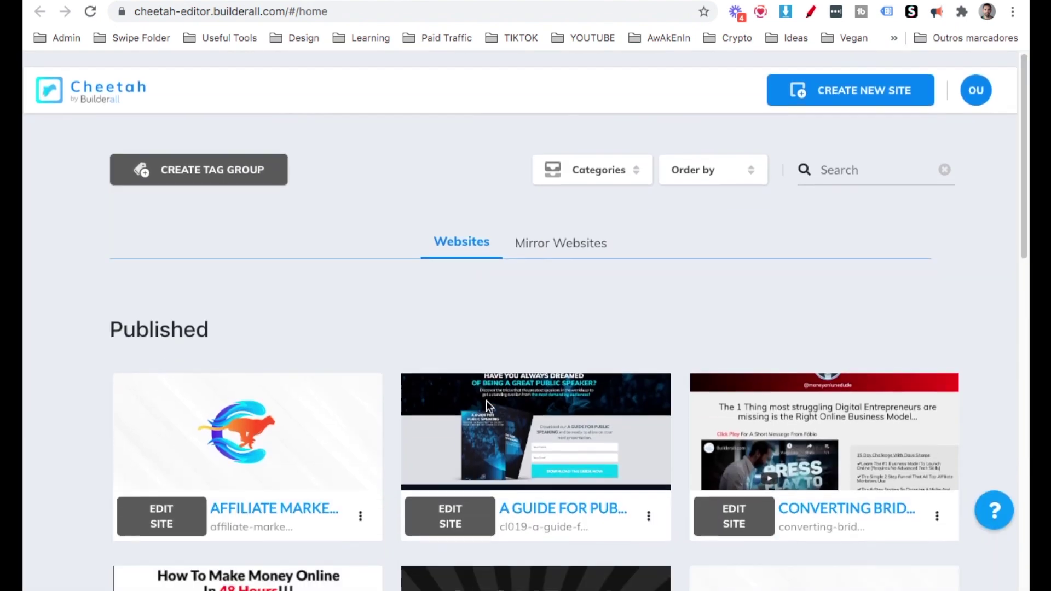
pyautogui.scroll(-3, 357, 274)
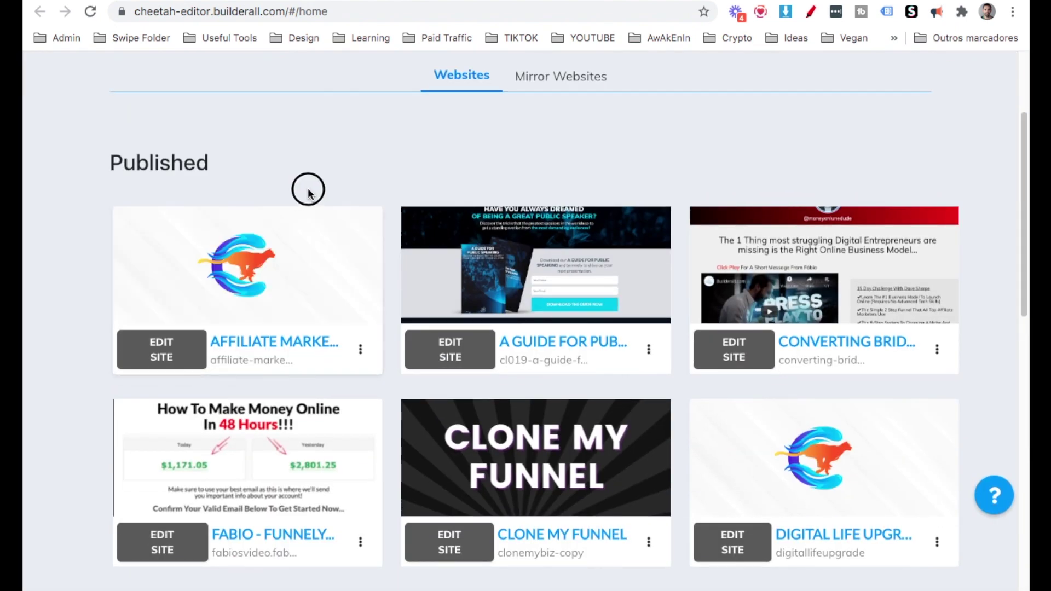
# Change the headline to 'Want to start making money online but don't know where to start' and resize it.
pyautogui.click(163, 361)
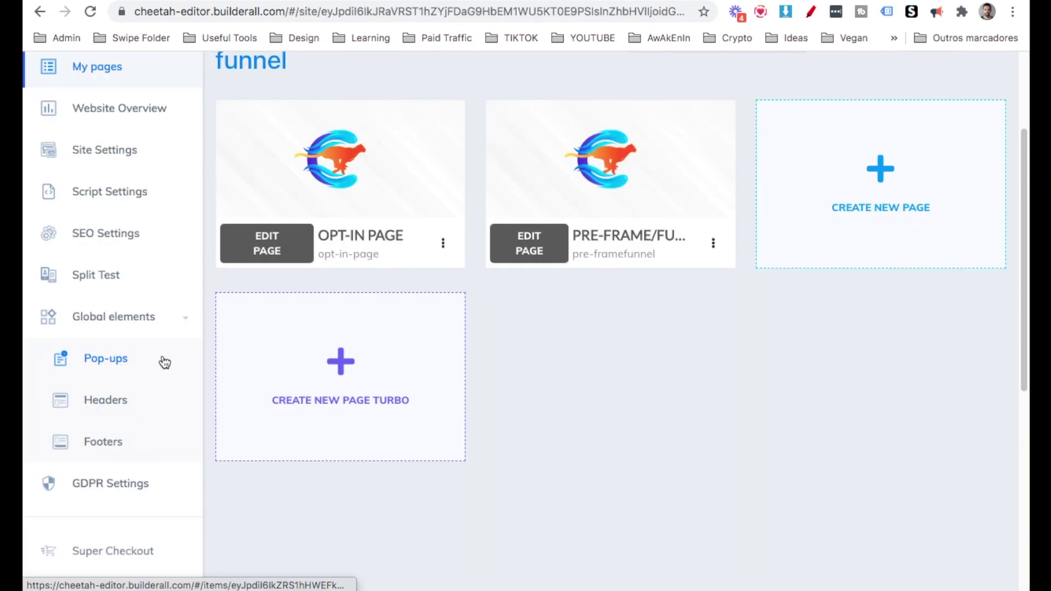
pyautogui.scroll(3, 164, 362)
pyautogui.scroll(-1, 164, 332)
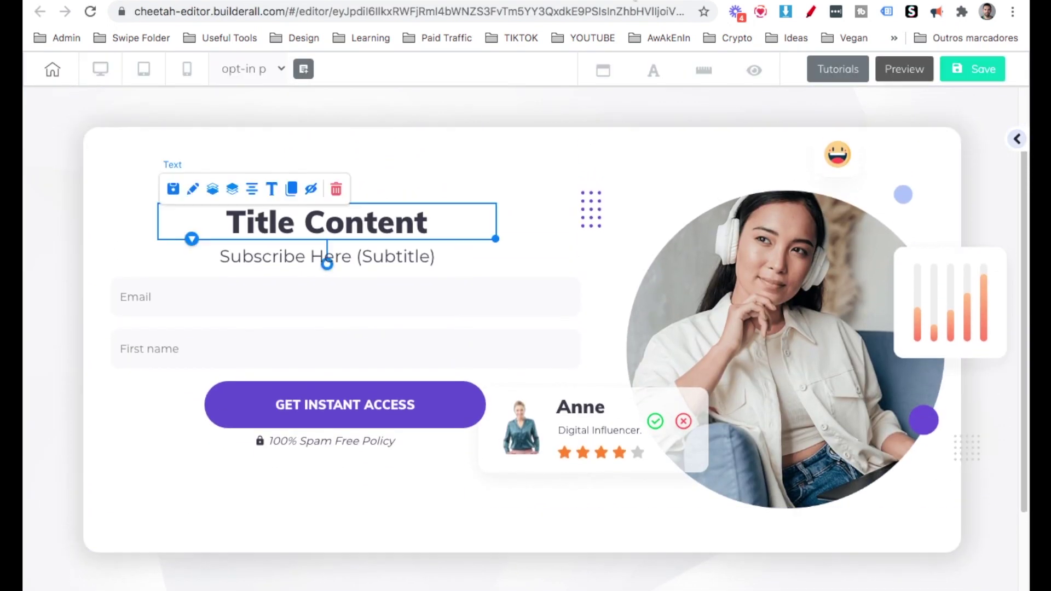
pyautogui.doubleClick(399, 222)
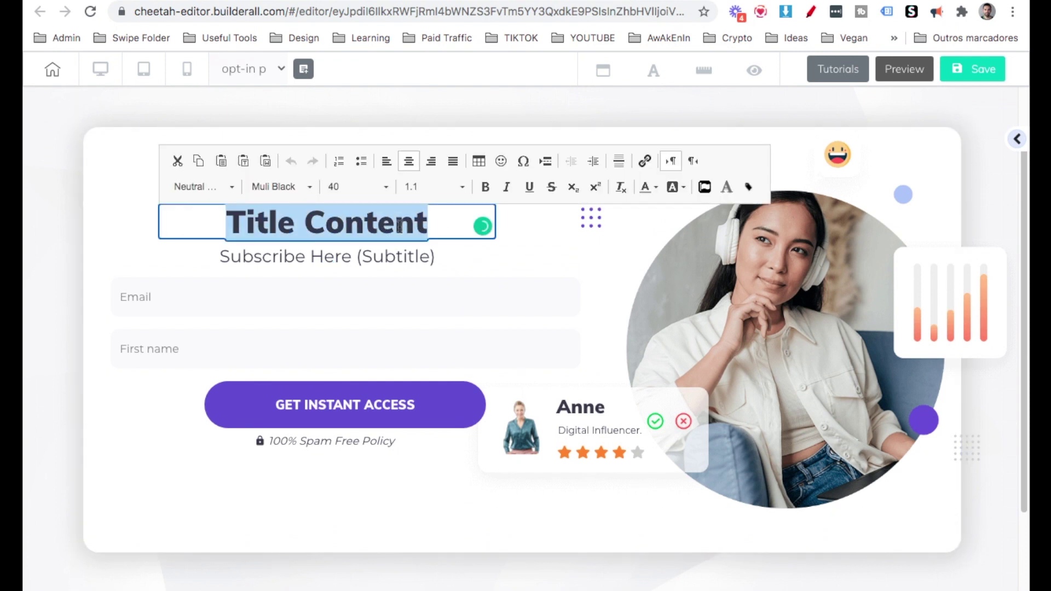
pyautogui.write('Want to start making money o')
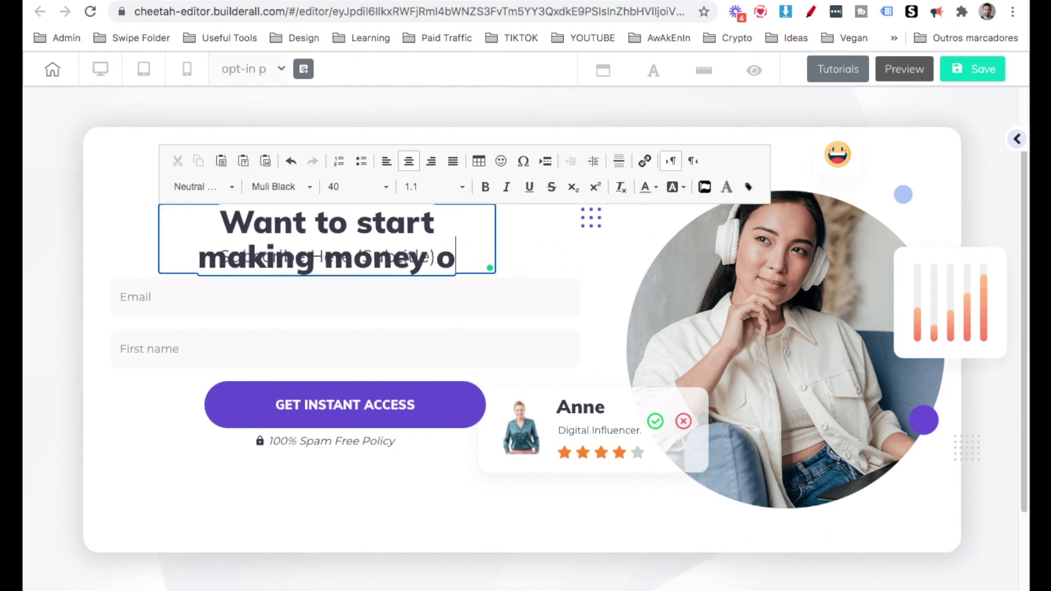
pyautogui.write("nline but don't")
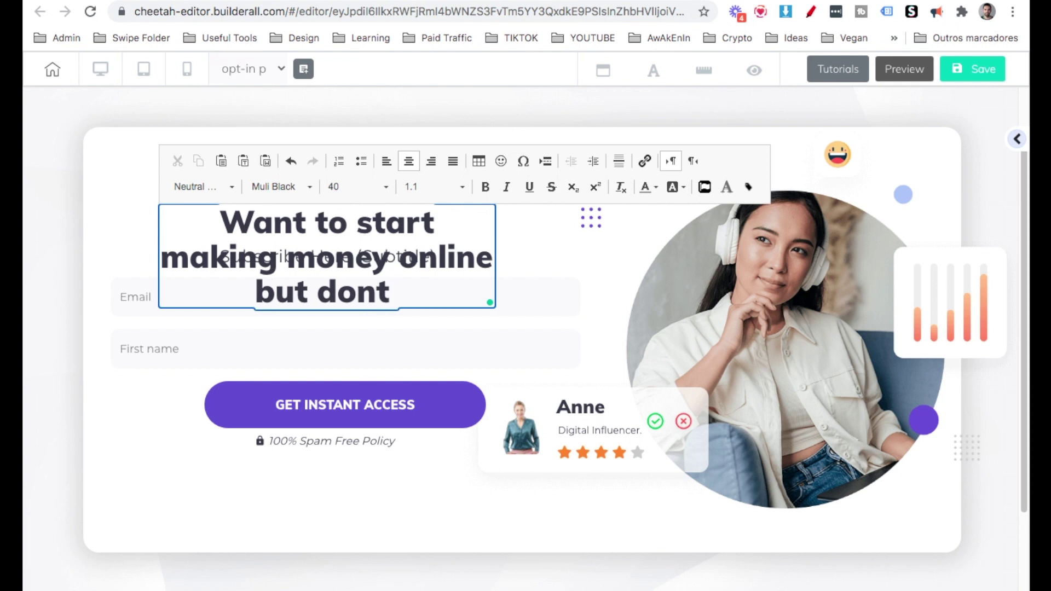
pyautogui.write(' know where to start?')
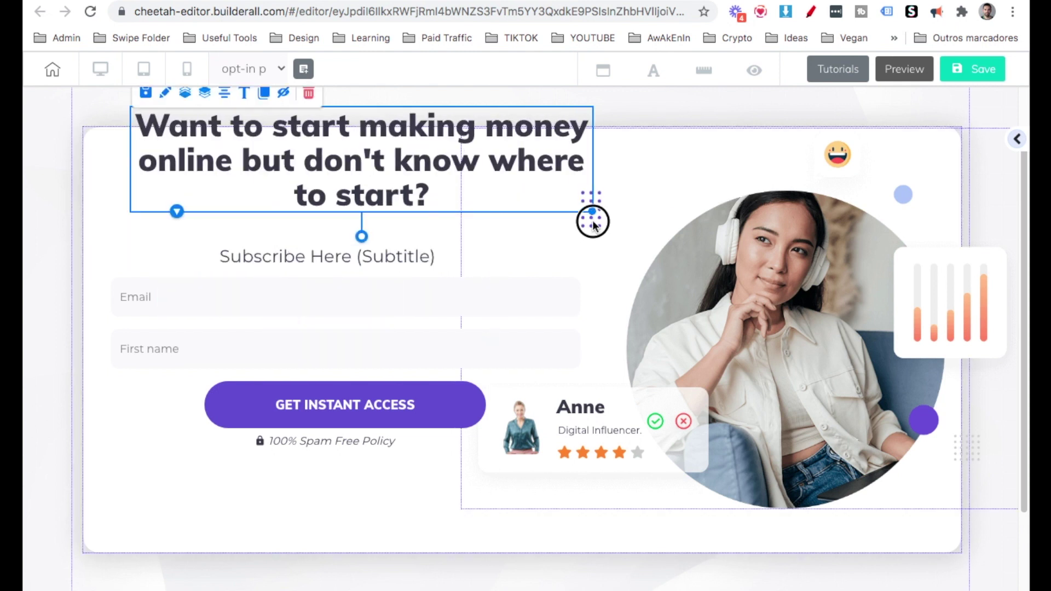
pyautogui.moveTo(594, 223); pyautogui.dragTo(563, 223)
pyautogui.moveTo(276, 175); pyautogui.dragTo(274, 202)
# Paste the framework description into the subtitle, widen it, and place it below the headline.
pyautogui.click(258, 250)
pyautogui.doubleClick(386, 260)
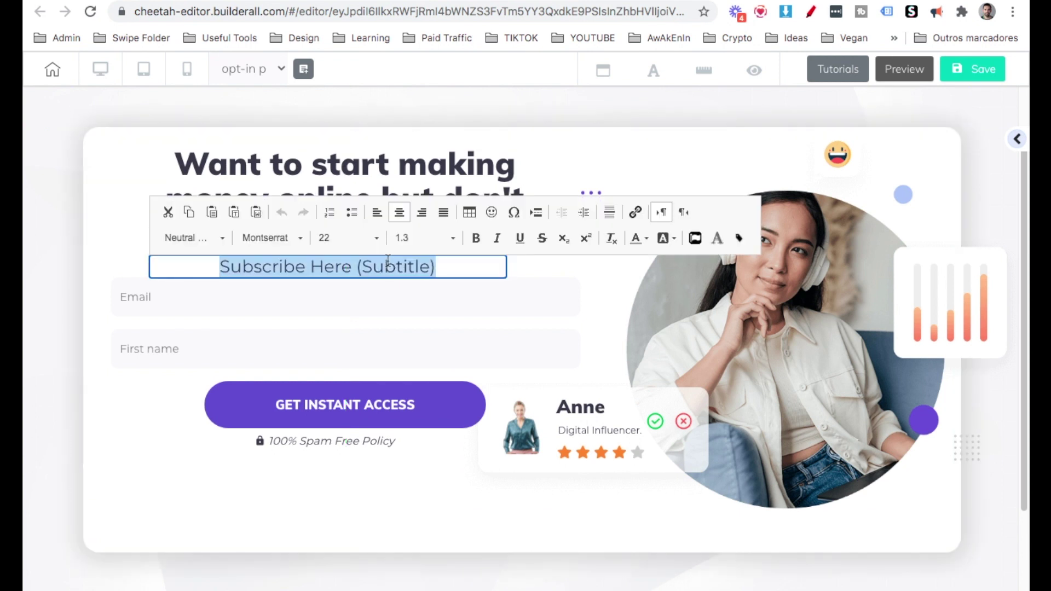
pyautogui.write("WHAT'S INSIDE: THE EXACT FRAMEWORK TO CREATE A 6-FIGURE AFFILIATE MARKETING BUSINESS IN YOUR SPARE TIME")
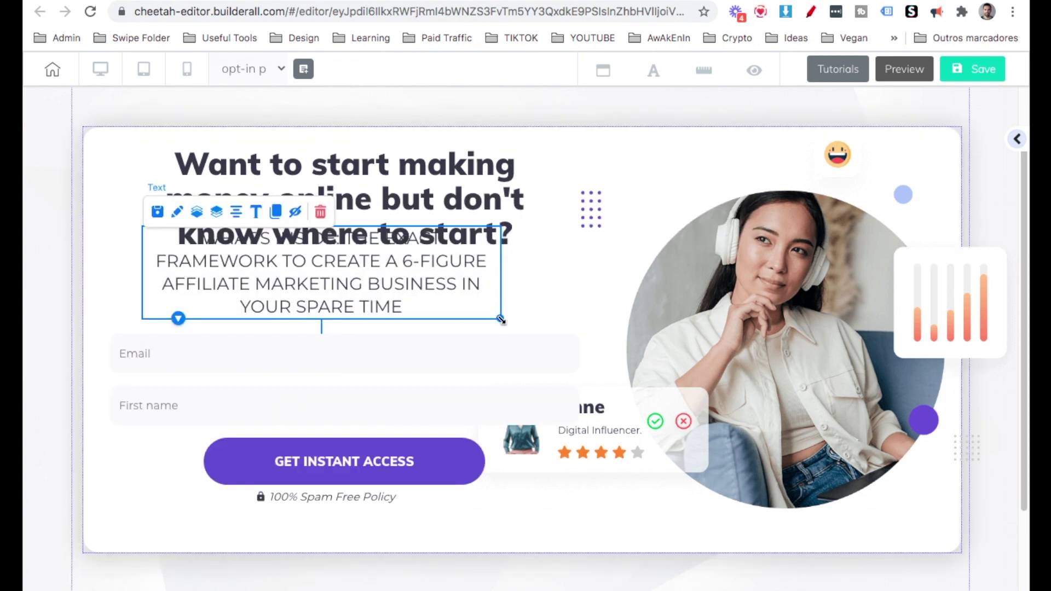
pyautogui.moveTo(499, 316); pyautogui.dragTo(605, 312)
pyautogui.click(491, 295)
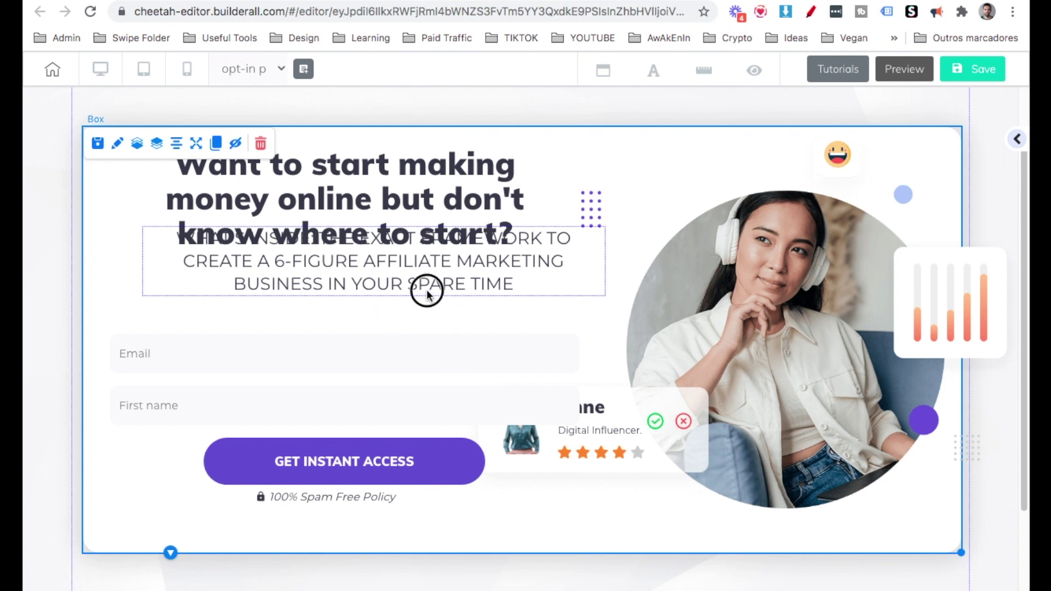
pyautogui.moveTo(427, 293); pyautogui.dragTo(197, 403)
# Delete the avatar image, influencer name and Digital Influencer caption from the card.
pyautogui.click(536, 408)
pyautogui.click(679, 383)
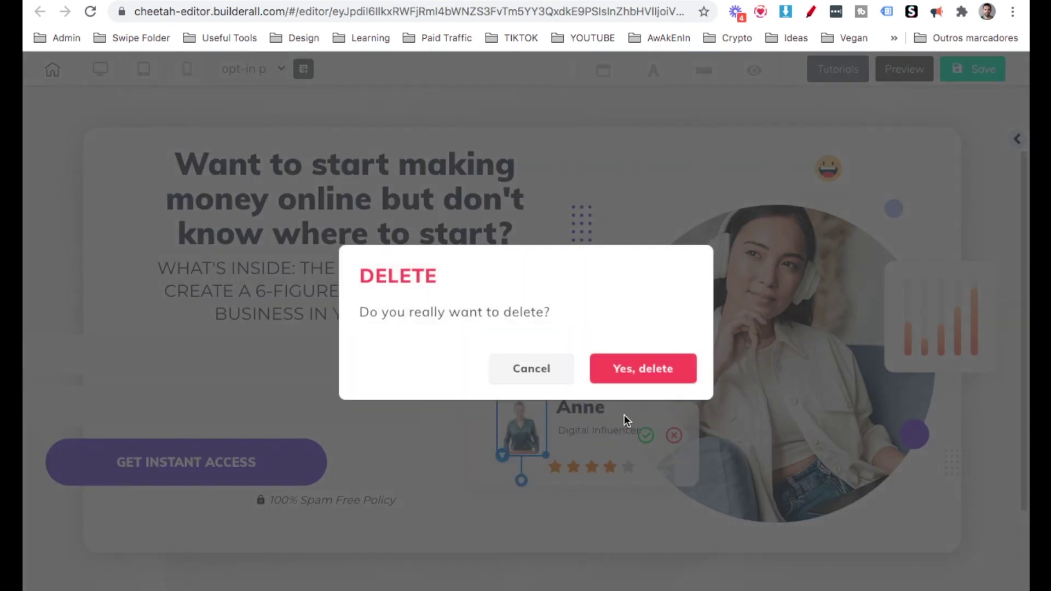
pyautogui.click(641, 370)
pyautogui.click(595, 411)
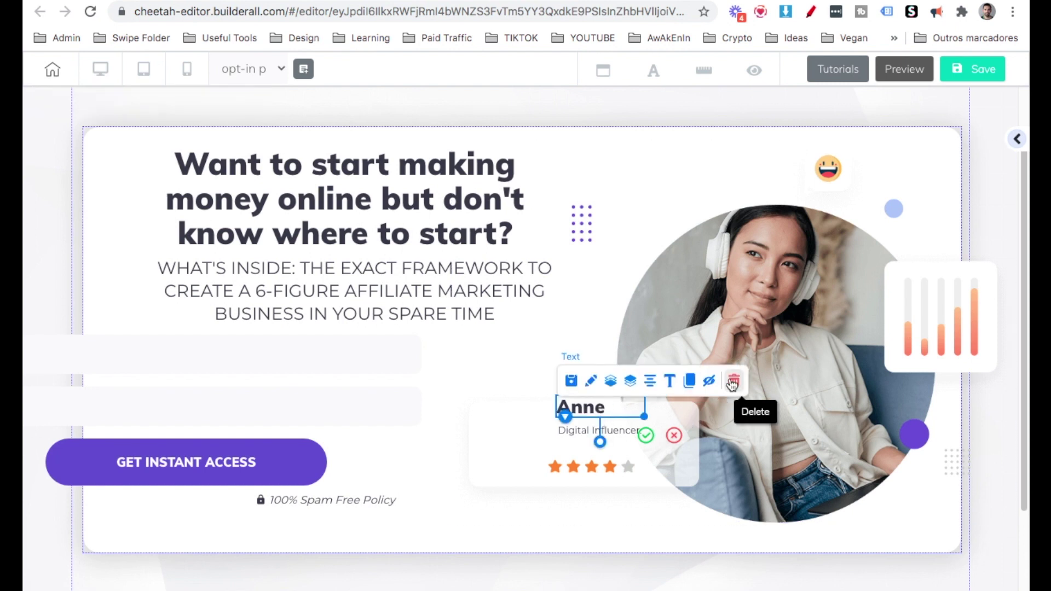
pyautogui.click(734, 384)
pyautogui.click(655, 372)
pyautogui.click(610, 432)
pyautogui.click(686, 405)
pyautogui.click(655, 373)
# Replace the hero photo with the seated portrait from the image library.
pyautogui.click(661, 437)
pyautogui.moveTo(661, 432); pyautogui.dragTo(691, 402)
pyautogui.hotkey('ctrl', 'z')
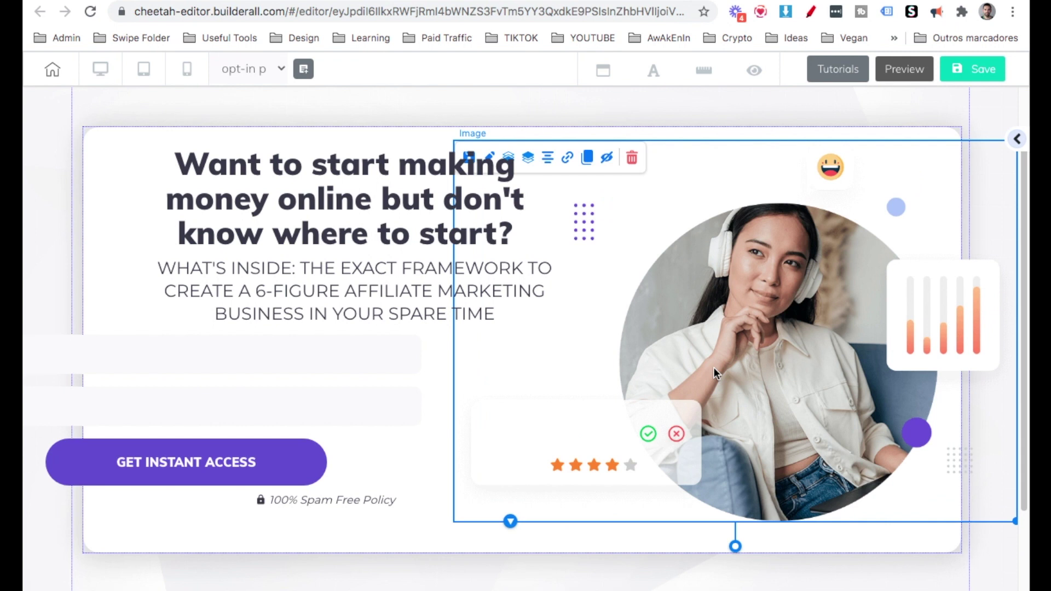
pyautogui.doubleClick(714, 367)
pyautogui.click(791, 254)
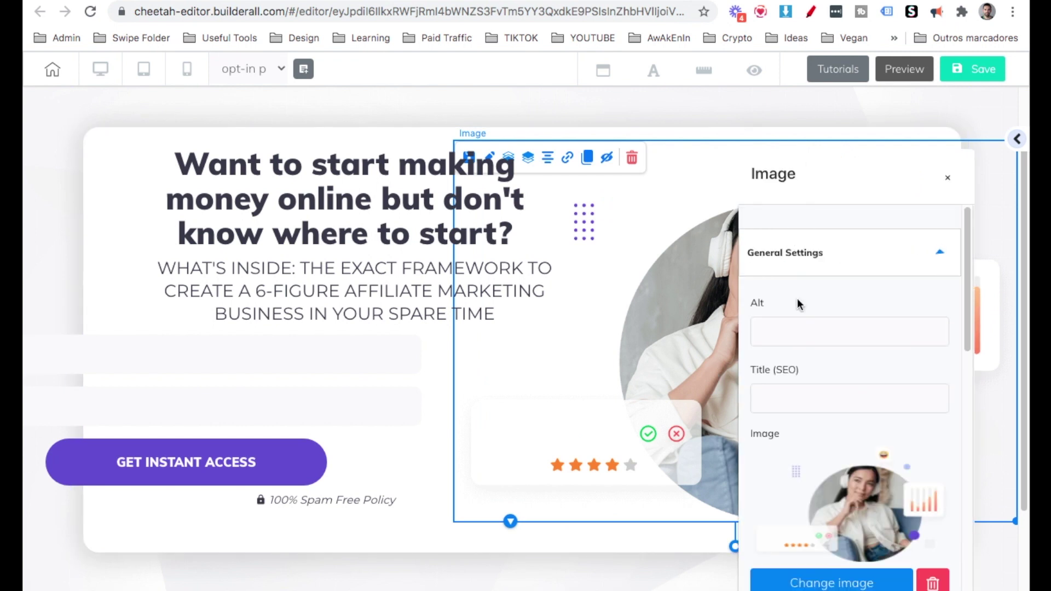
pyautogui.scroll(-2, 801, 444)
pyautogui.click(809, 502)
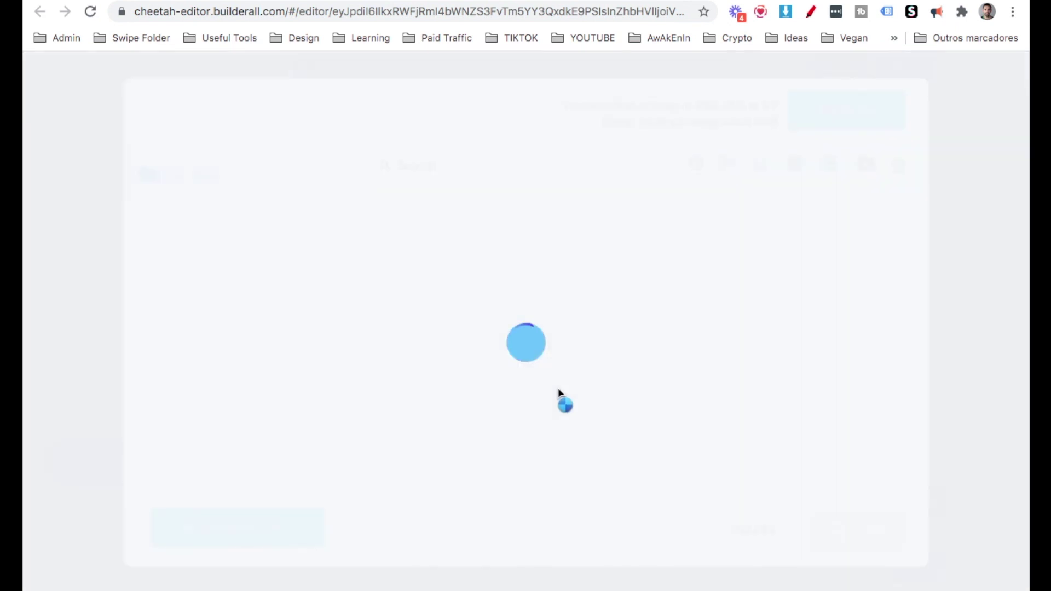
pyautogui.scroll(-1, 610, 282)
pyautogui.click(608, 356)
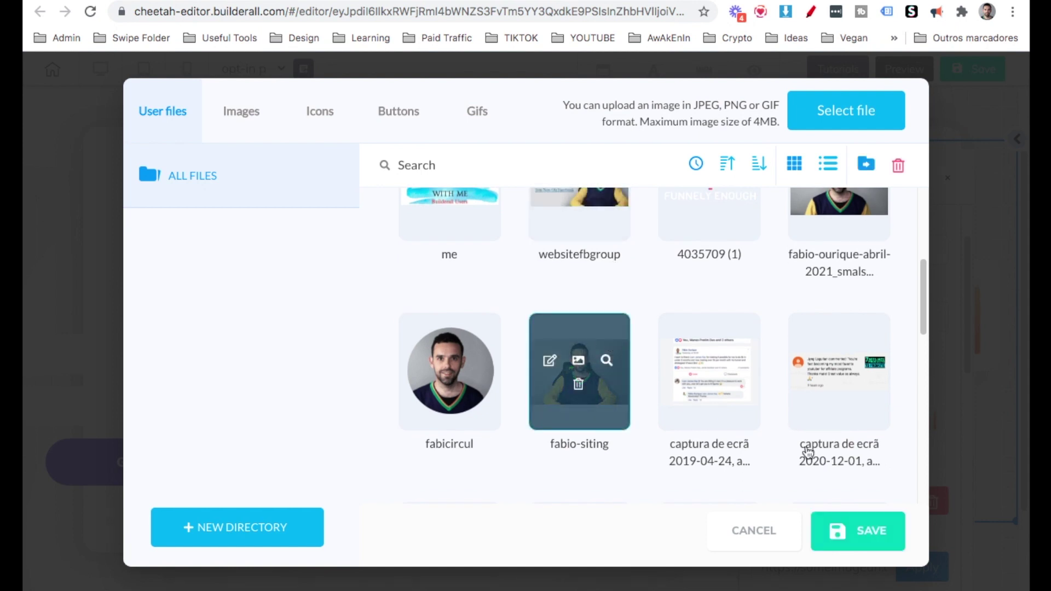
pyautogui.click(887, 532)
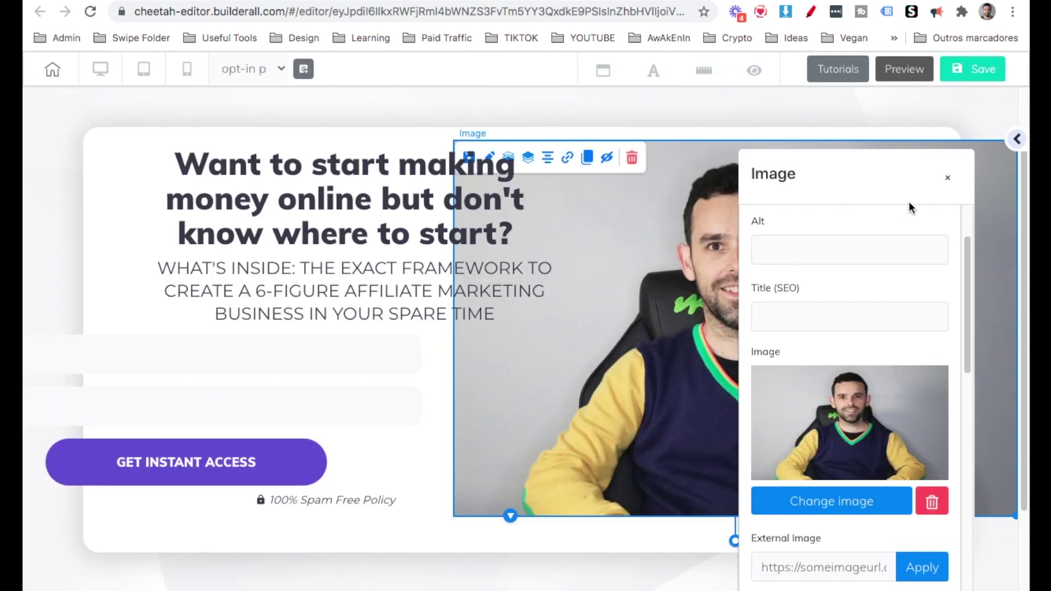
pyautogui.click(673, 387)
pyautogui.click(673, 403)
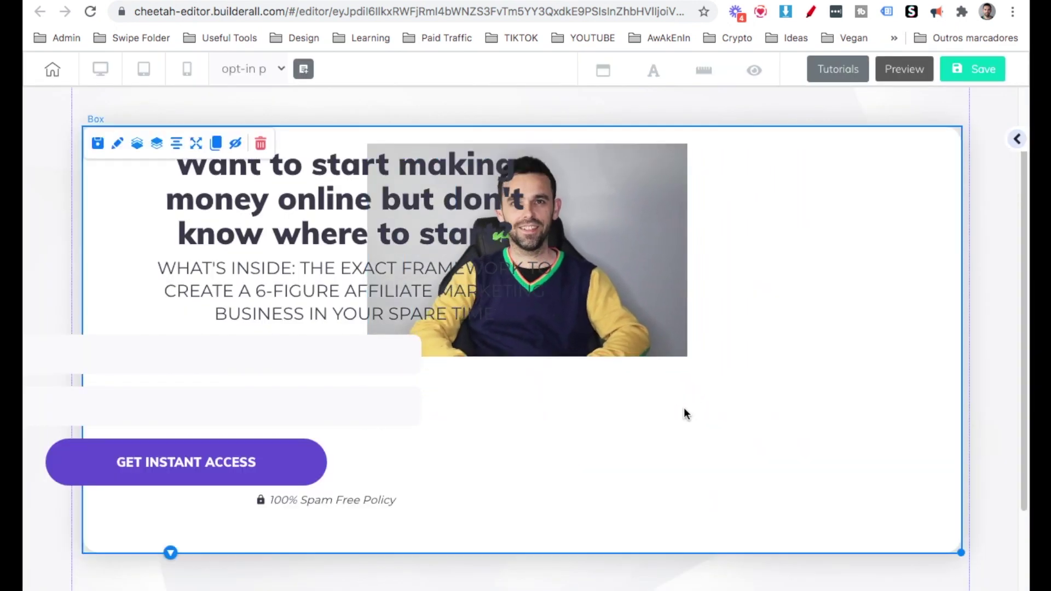
# Narrow the sign-up form and shift it to the right.
pyautogui.click(566, 484)
pyautogui.moveTo(566, 484); pyautogui.dragTo(498, 483)
pyautogui.moveTo(364, 452); pyautogui.dragTo(411, 456)
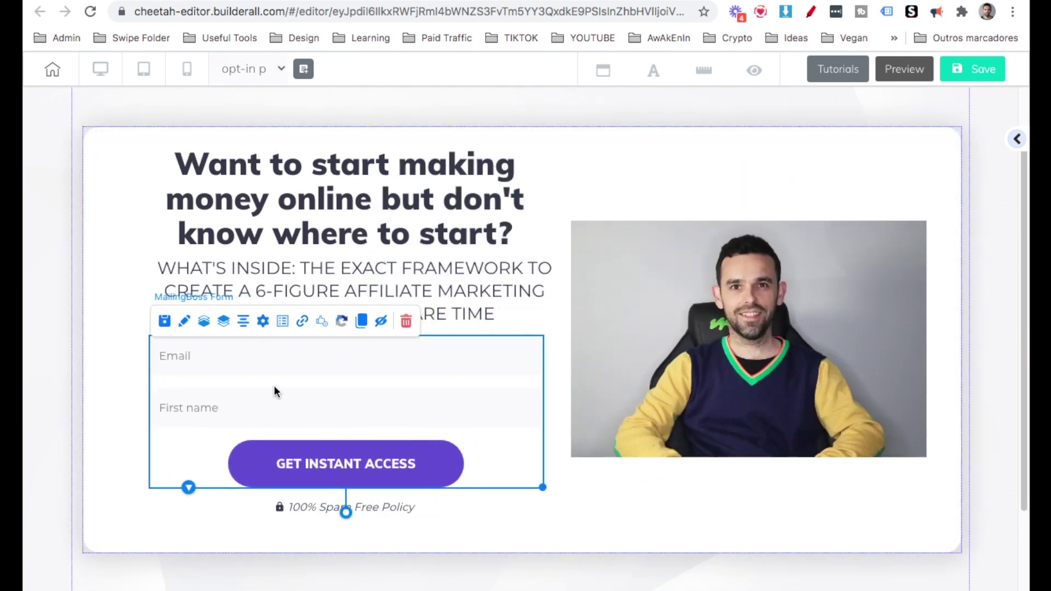
# Give the form fields a double-line border in purple #5C3DEA.
pyautogui.doubleClick(275, 388)
pyautogui.scroll(-6, 745, 356)
pyautogui.click(781, 424)
pyautogui.scroll(-1, 776, 431)
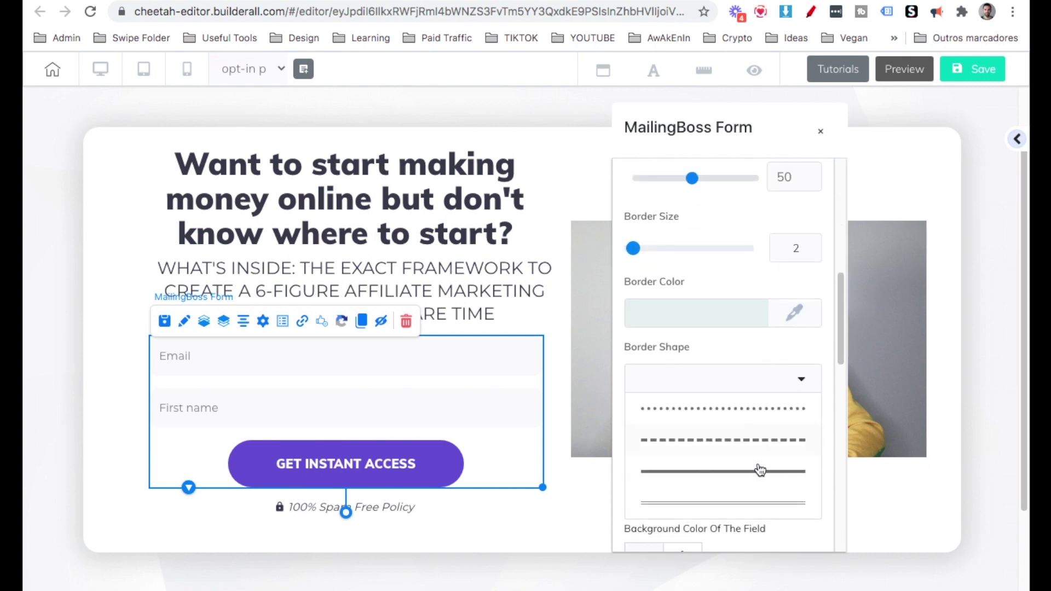
pyautogui.click(744, 504)
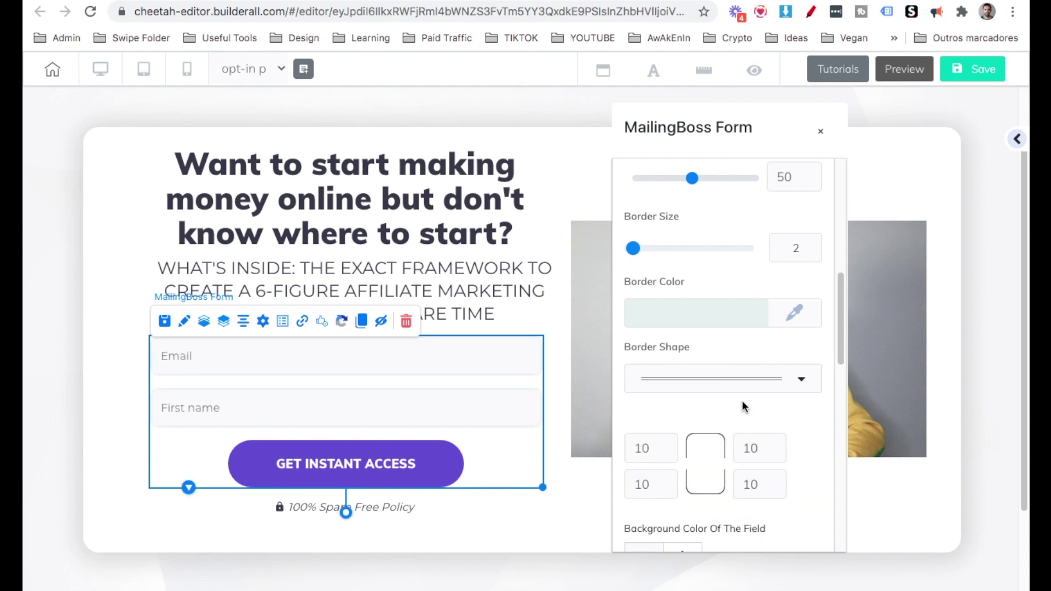
pyautogui.click(734, 323)
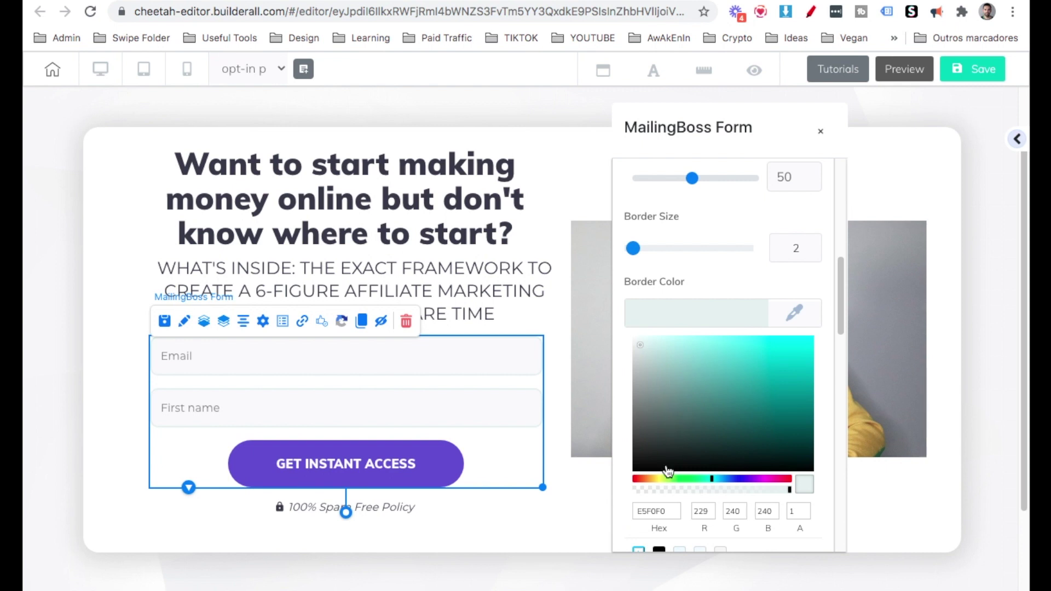
pyautogui.click(746, 479)
pyautogui.click(762, 347)
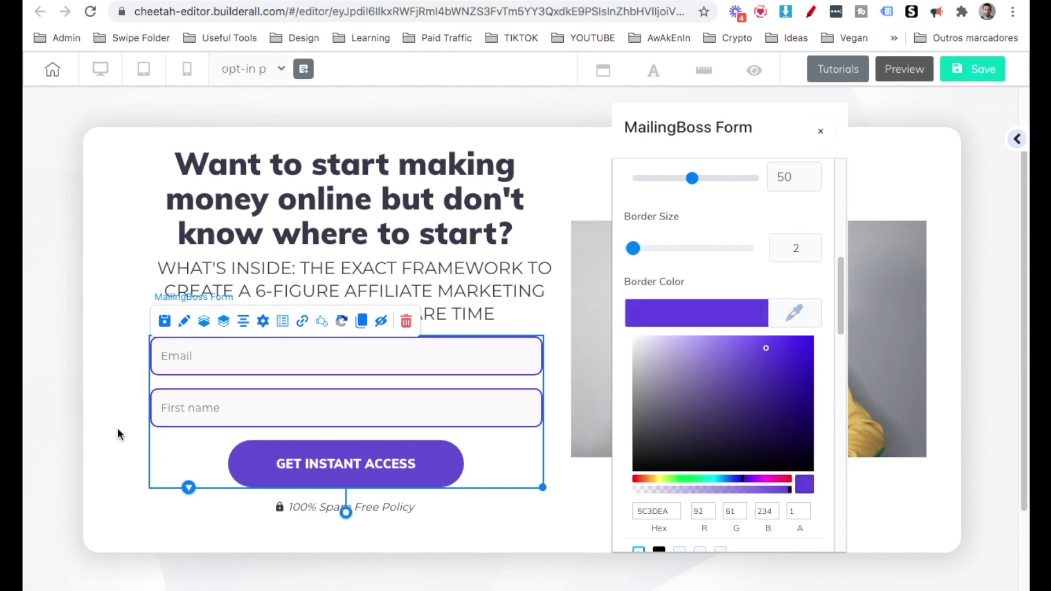
pyautogui.click(117, 435)
pyautogui.click(117, 434)
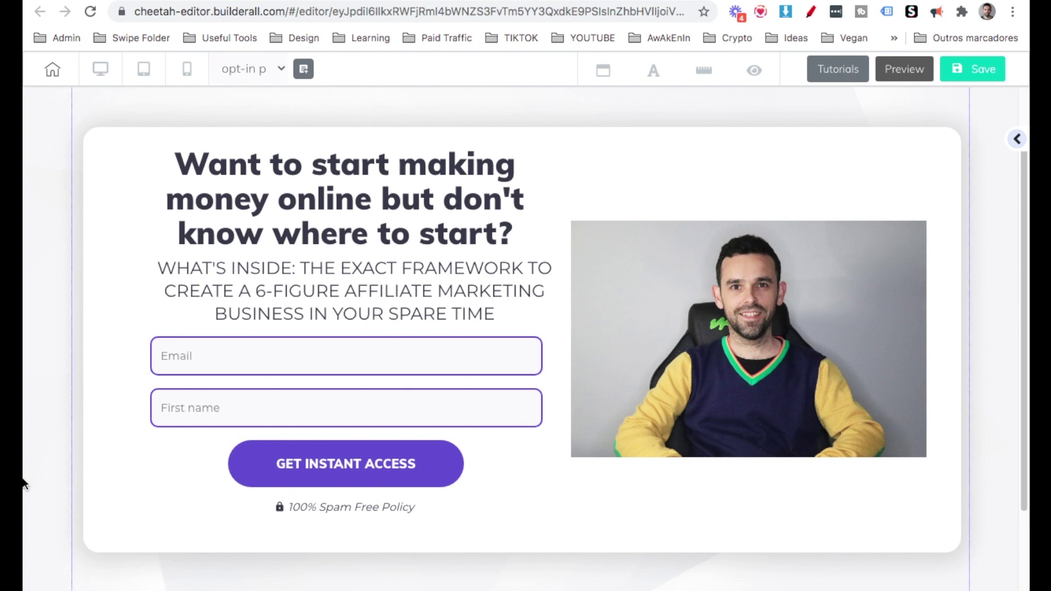
# Underline the words 'WHAT'S INSIDE:' in the subtitle.
pyautogui.click(268, 269)
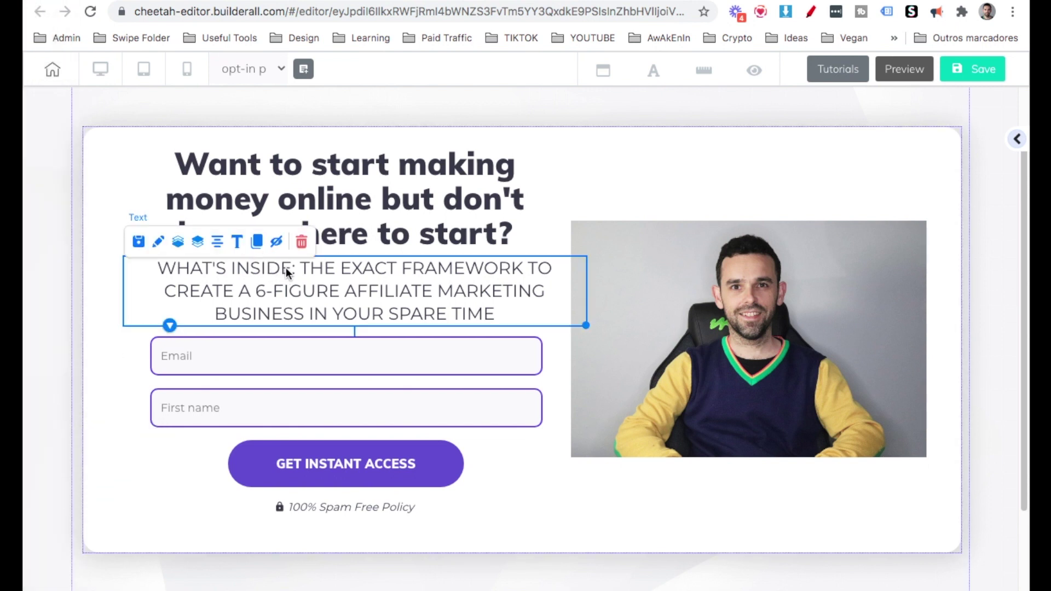
pyautogui.doubleClick(287, 268)
pyautogui.moveTo(295, 268); pyautogui.dragTo(152, 267)
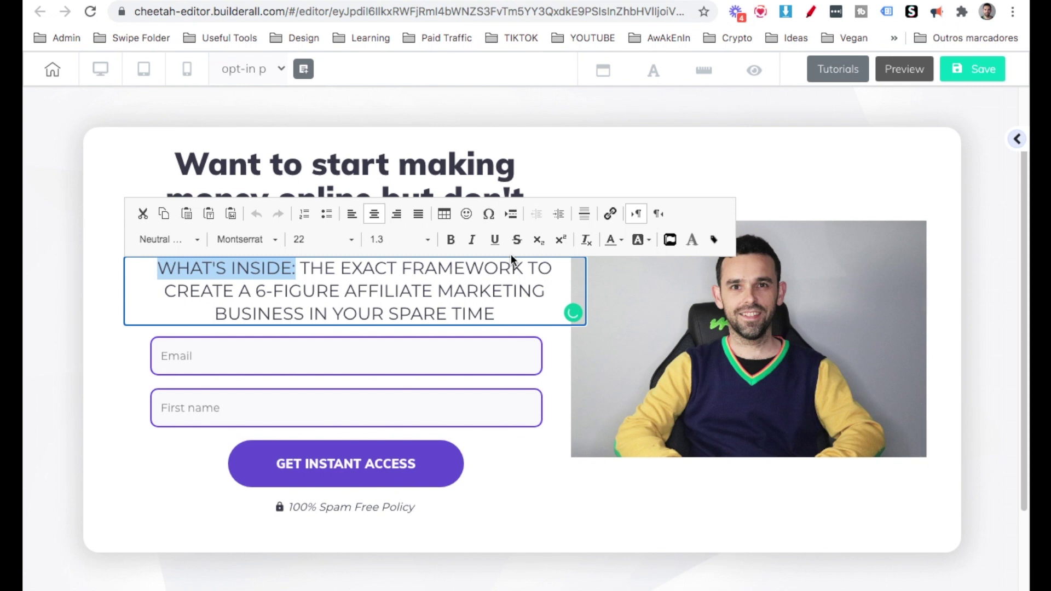
pyautogui.click(495, 239)
pyautogui.click(129, 397)
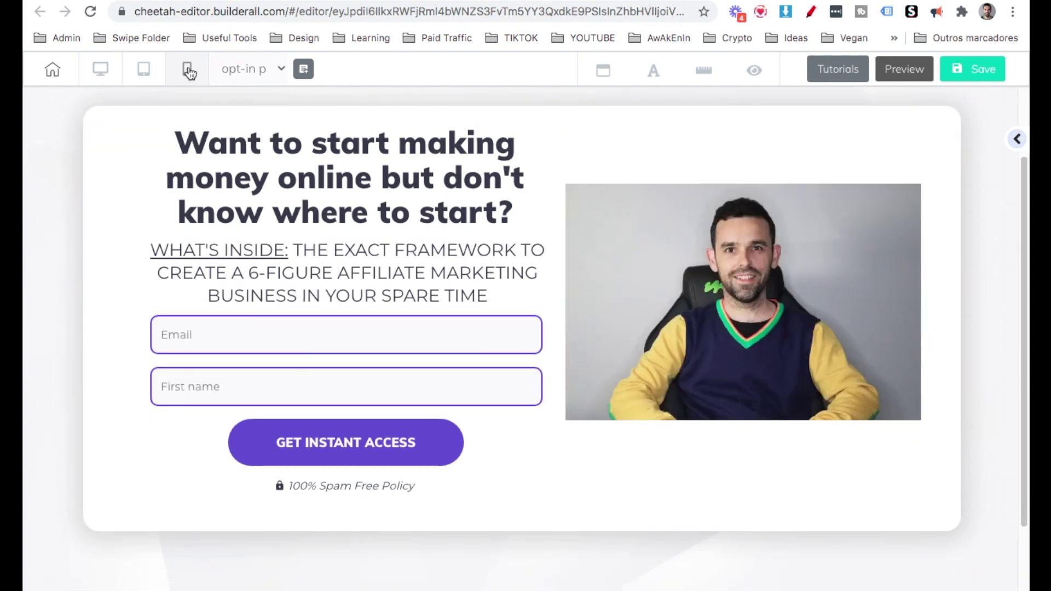
# In the mobile layout, move the headline up three positions so it sits above the subtitle.
pyautogui.click(188, 70)
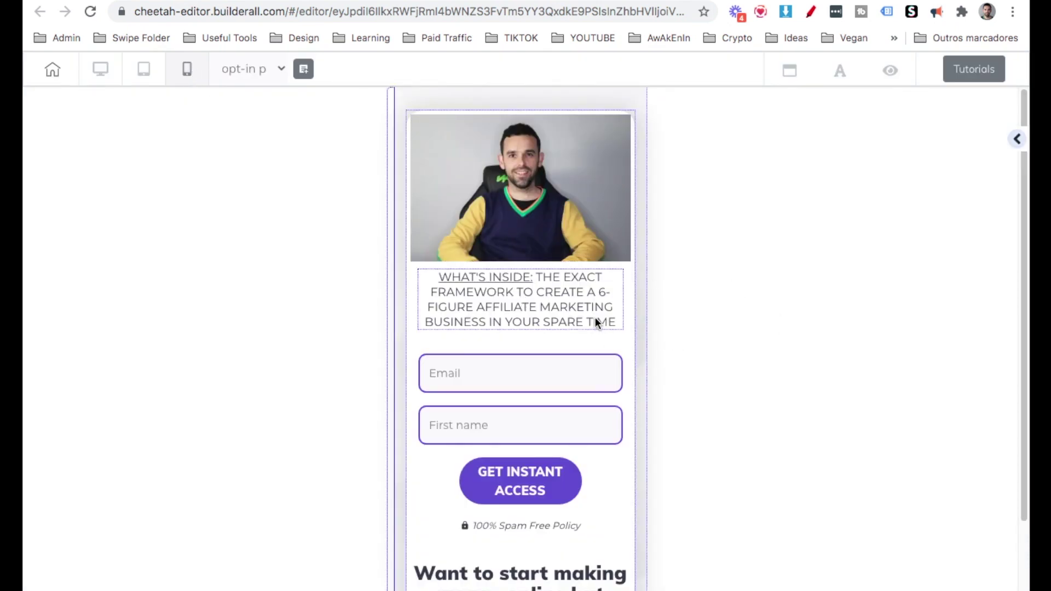
pyautogui.scroll(-2, 630, 449)
pyautogui.click(579, 517)
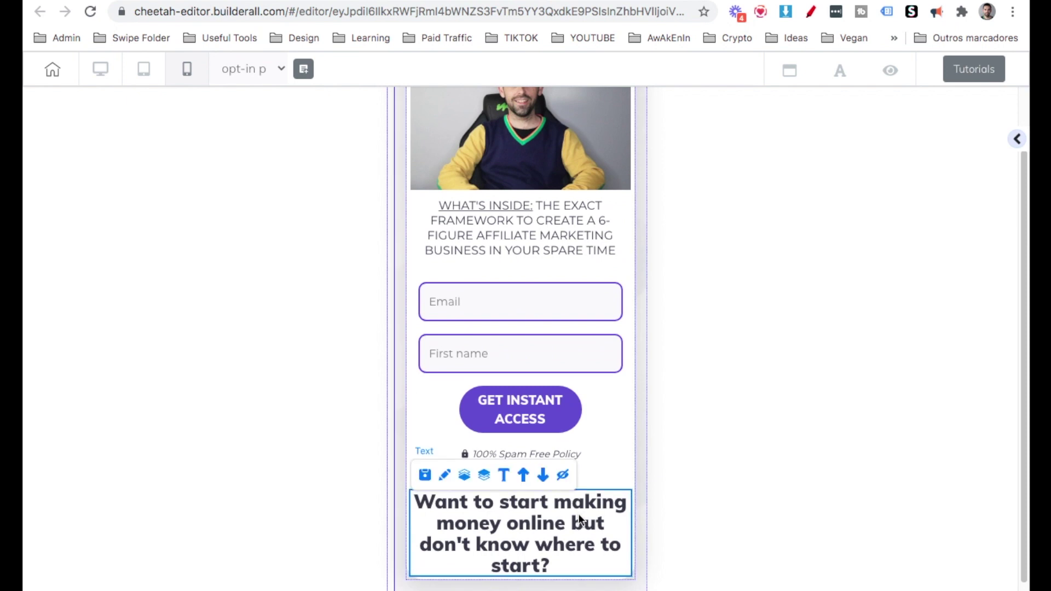
pyautogui.click(524, 479)
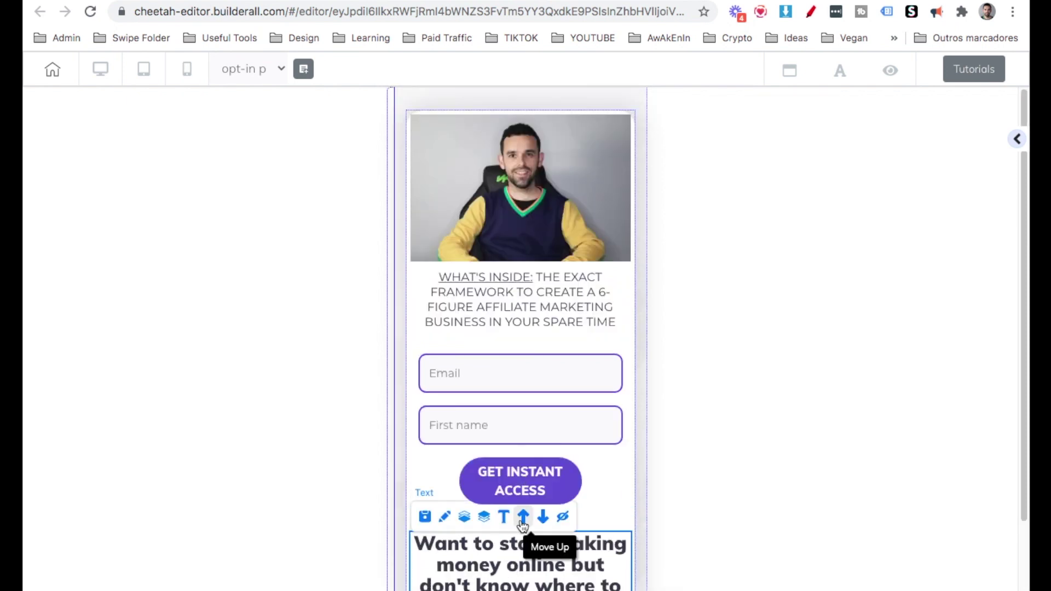
pyautogui.click(523, 508)
pyautogui.click(524, 352)
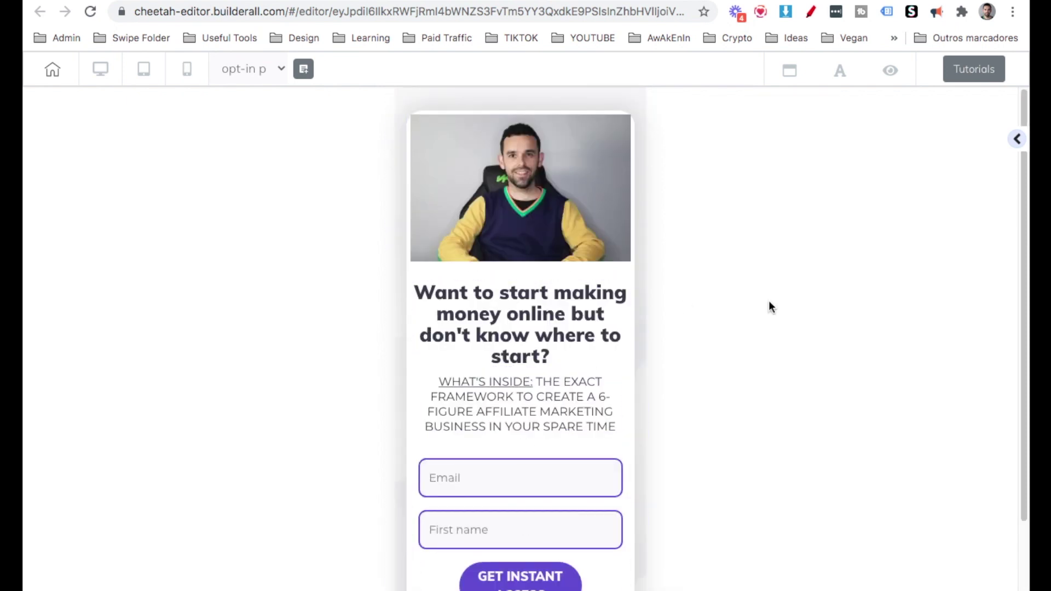
pyautogui.scroll(-2, 780, 337)
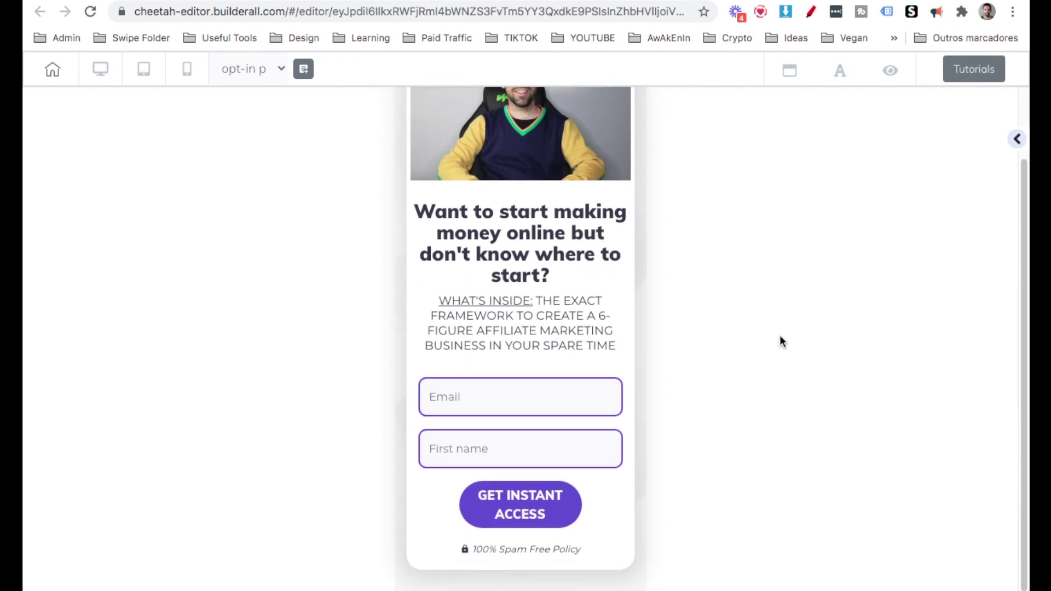
pyautogui.scroll(2, 780, 336)
# Back in desktop layout, save and publish the opt-in page, then return to My pages.
pyautogui.click(98, 70)
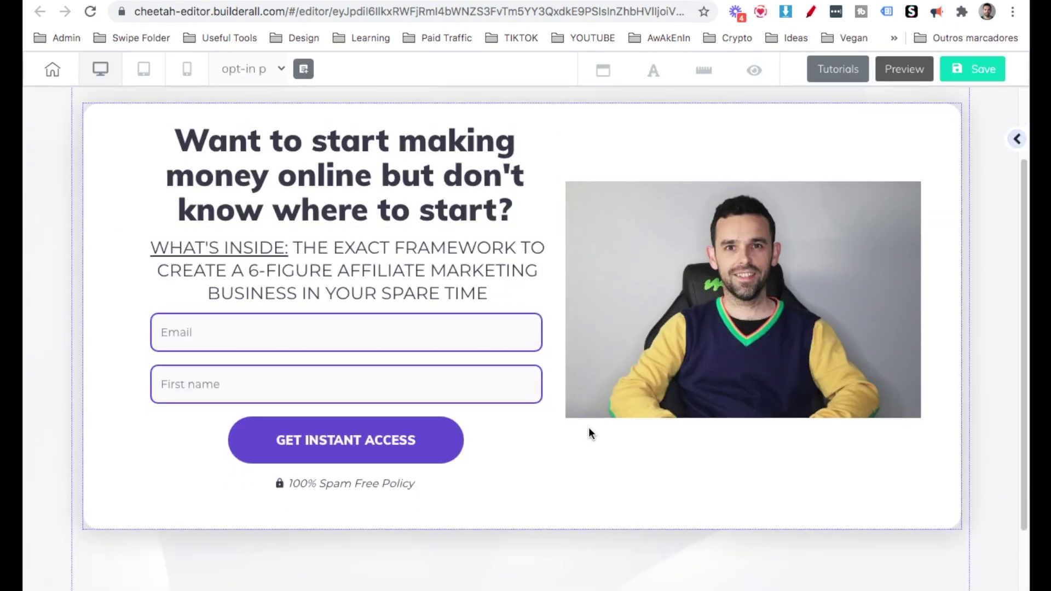
pyautogui.click(980, 81)
pyautogui.click(626, 399)
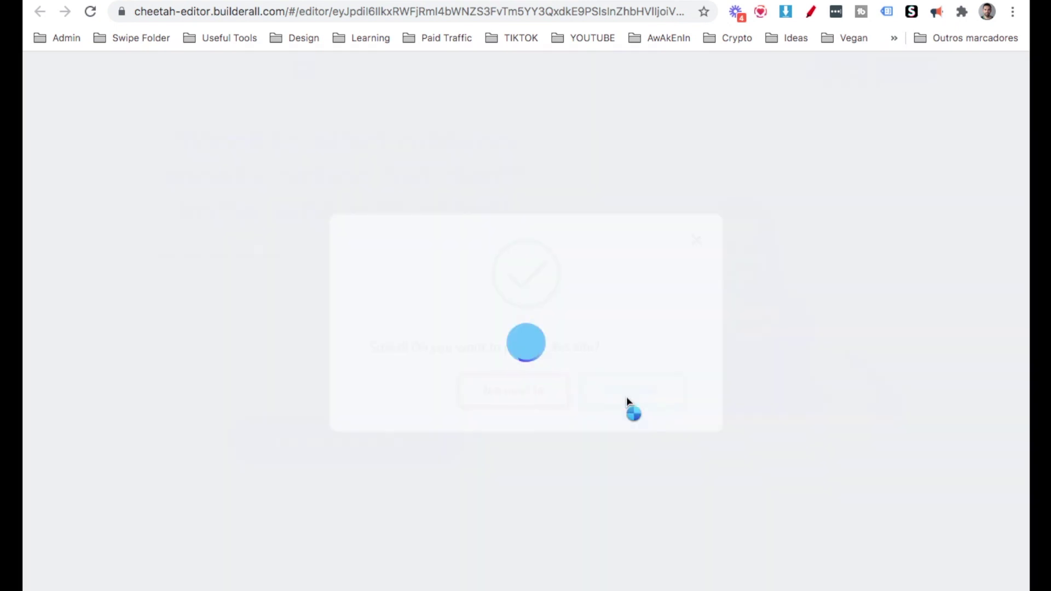
pyautogui.click(809, 490)
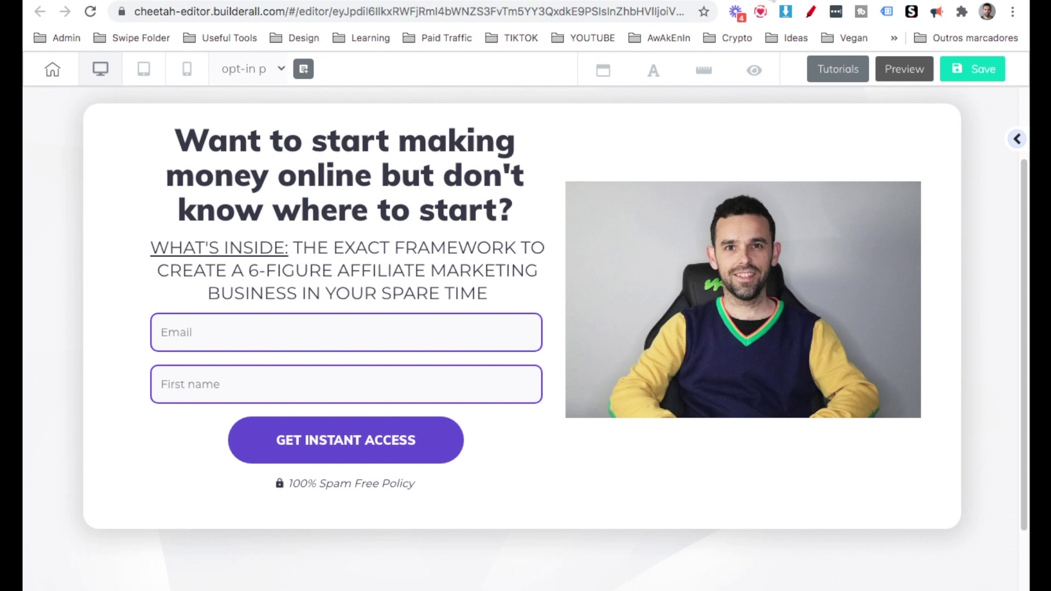
pyautogui.click(645, 186)
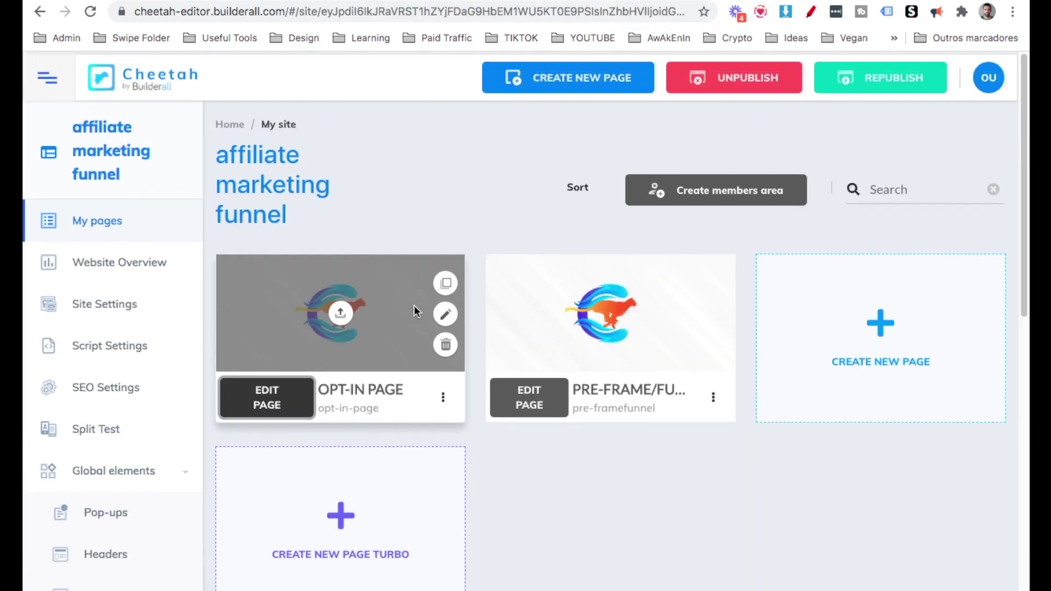
pyautogui.scroll(-1, 414, 304)
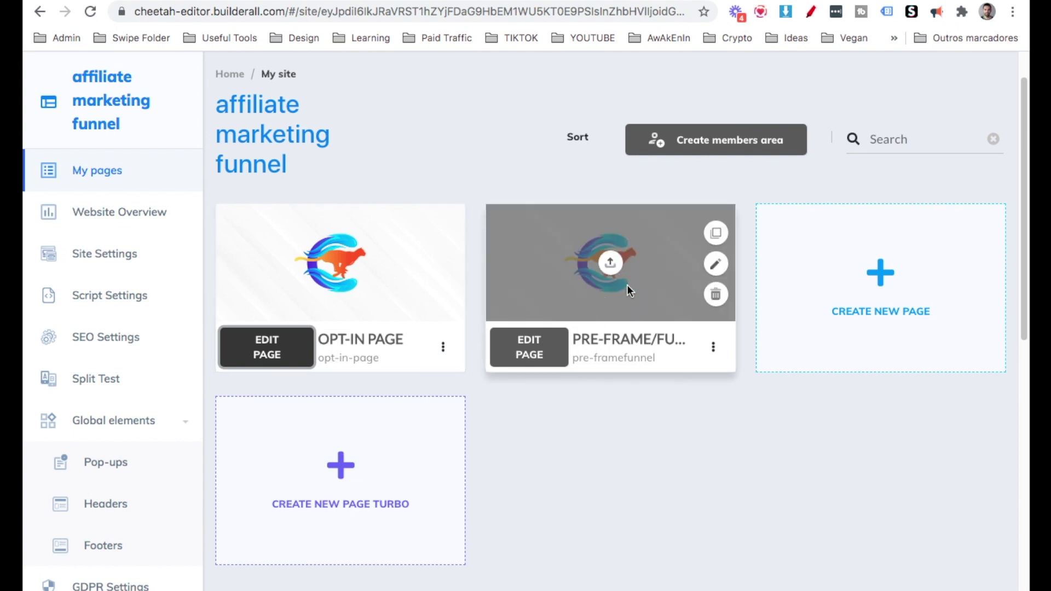
# On the PRE-FRAME page, paste 'The 1 Thing most struggling Digital Entrepreneurs...' as the headline.
pyautogui.click(537, 356)
pyautogui.click(524, 190)
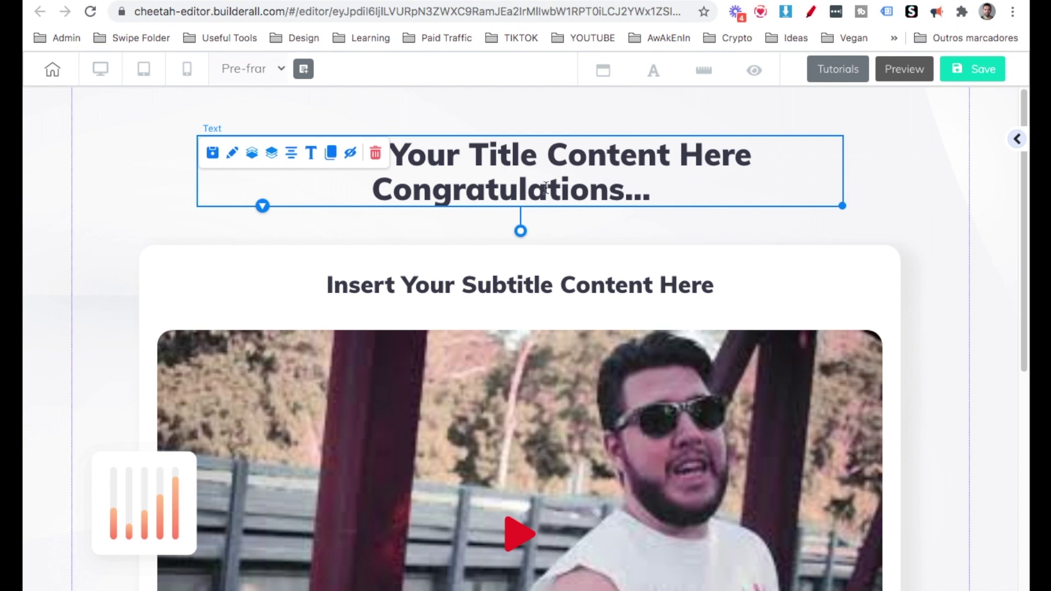
pyautogui.click(546, 187)
pyautogui.doubleClick(547, 188)
pyautogui.tripleClick(546, 187)
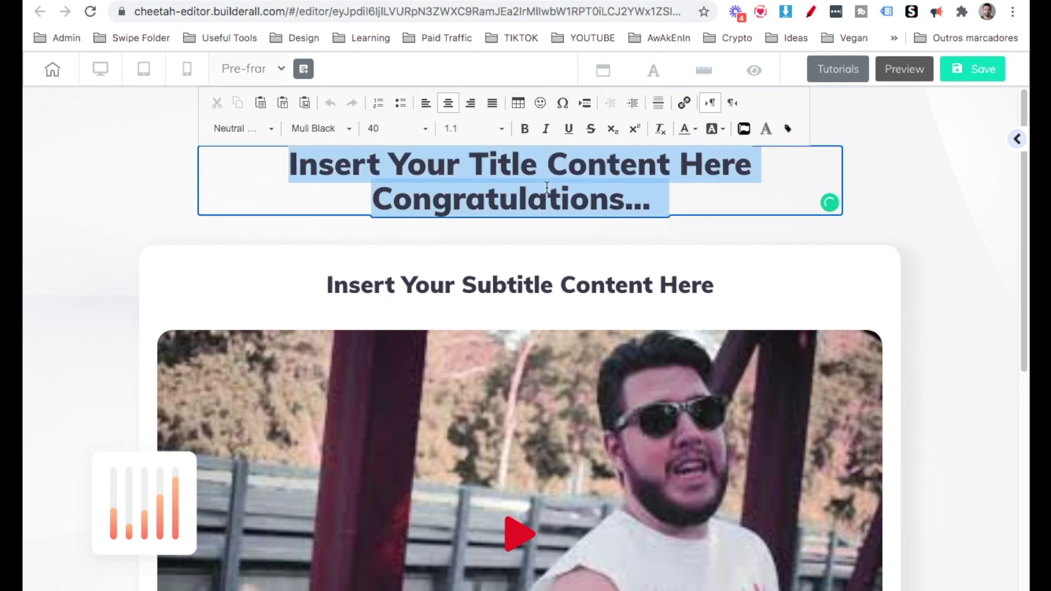
pyautogui.write('The 1 Thing most struggling Digital Entrepreneurs are missing is the Right Online Business Model...')
# Replace the subtitle with the pasted click-play message.
pyautogui.tripleClick(504, 282)
pyautogui.write('Click Play For A Short Message From Fábio')
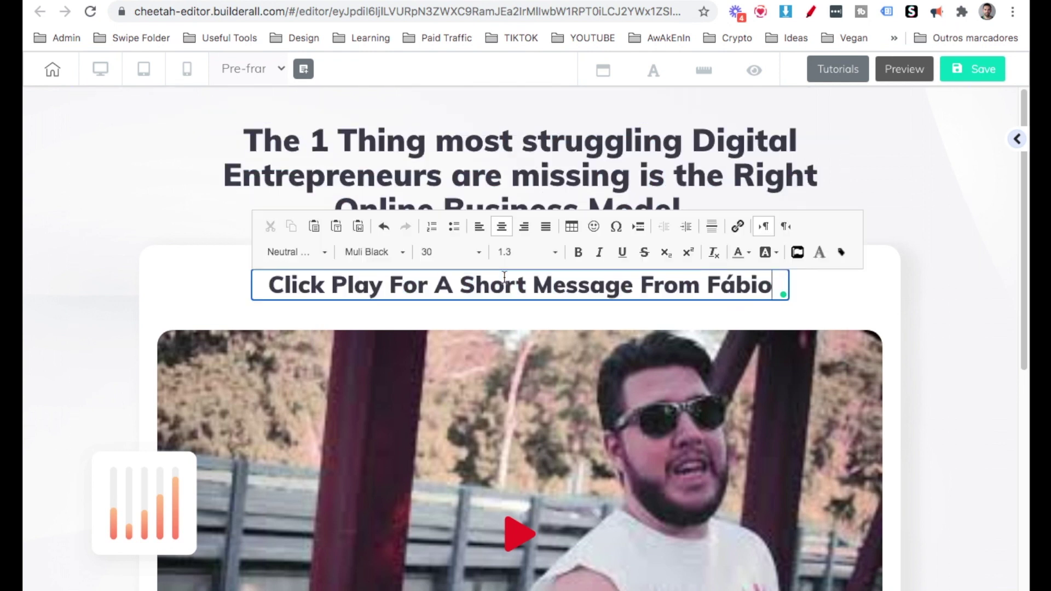
pyautogui.click(767, 327)
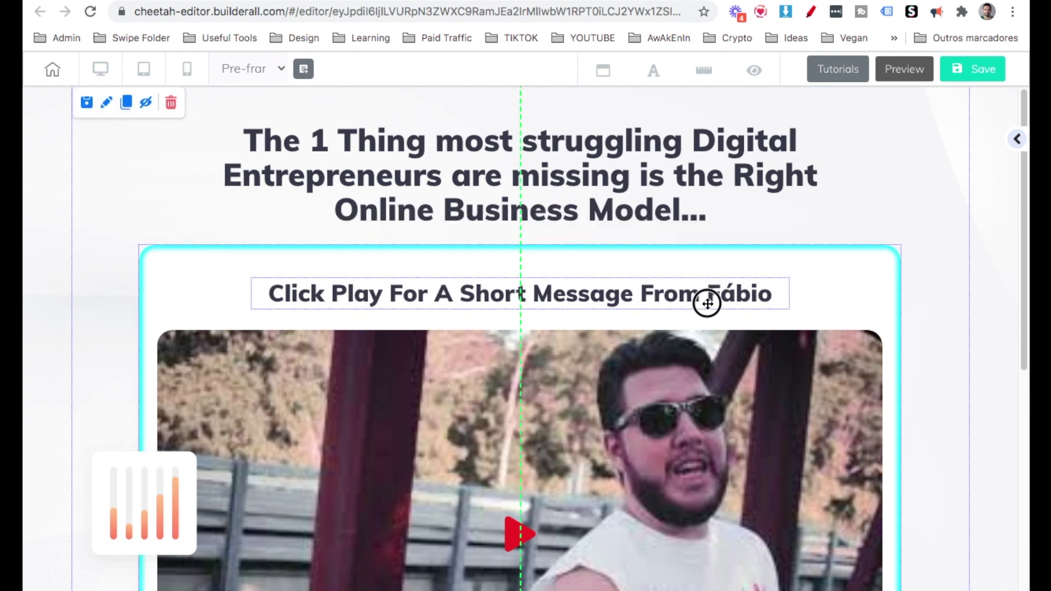
pyautogui.click(707, 302)
pyautogui.scroll(-2, 707, 303)
pyautogui.click(707, 302)
pyautogui.scroll(-4, 450, 207)
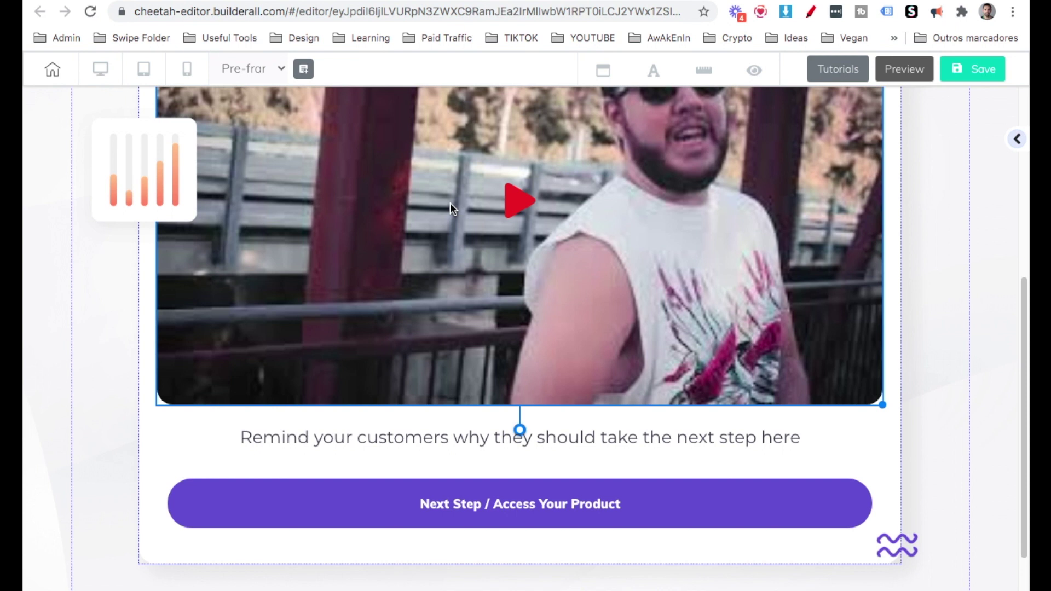
pyautogui.scroll(4, 450, 207)
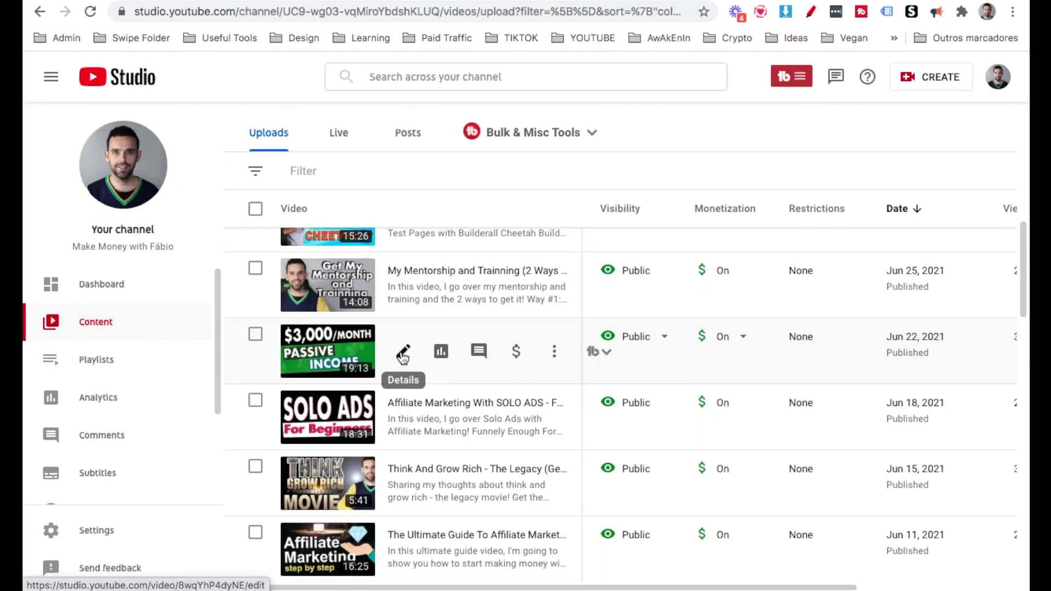
# Open the Details page of the $3,000/Month Passive Income video in YouTube Studio.
pyautogui.click(355, 353)
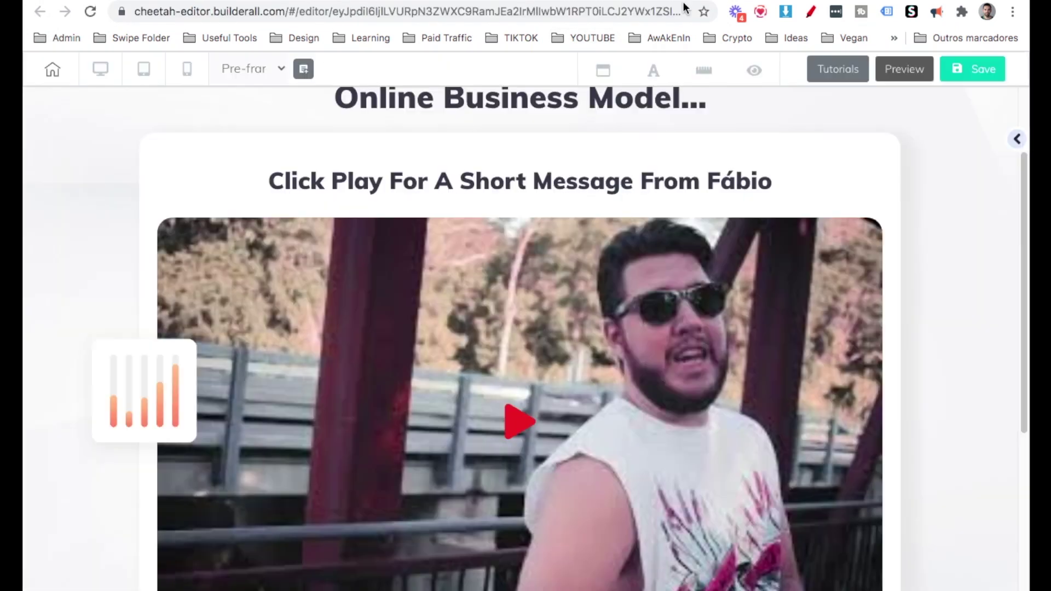
# Replace the YouTube element's link with the $3,000/Month Passive Income video URL.
pyautogui.click(499, 333)
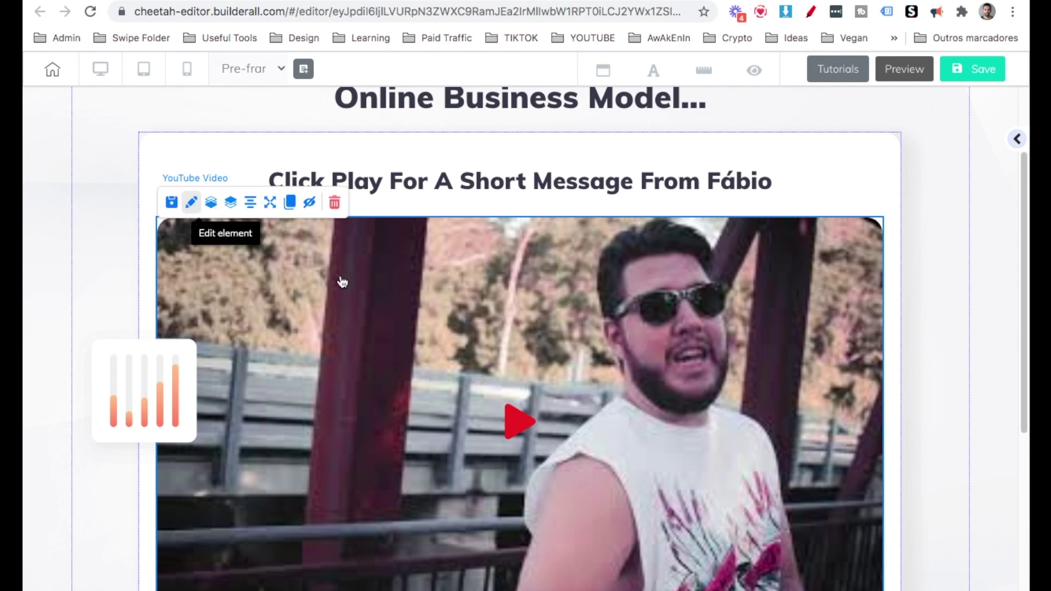
pyautogui.click(838, 331)
pyautogui.doubleClick(839, 381)
pyautogui.hotkey('ctrl', 'a')
pyautogui.write('https://www.youtube.com/watch?v=8wqYhP4dyNE')
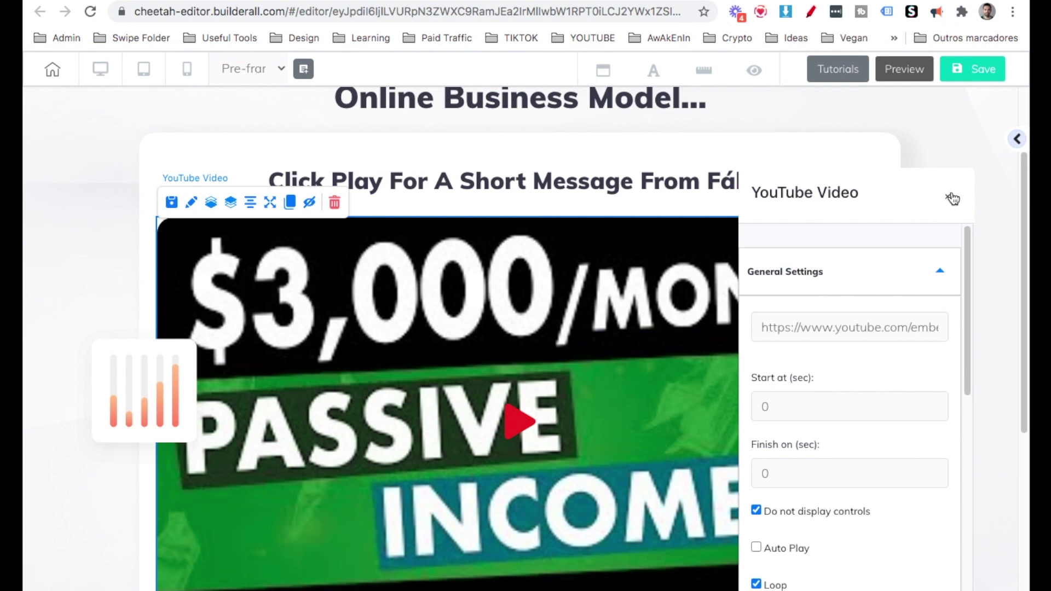
pyautogui.click(948, 196)
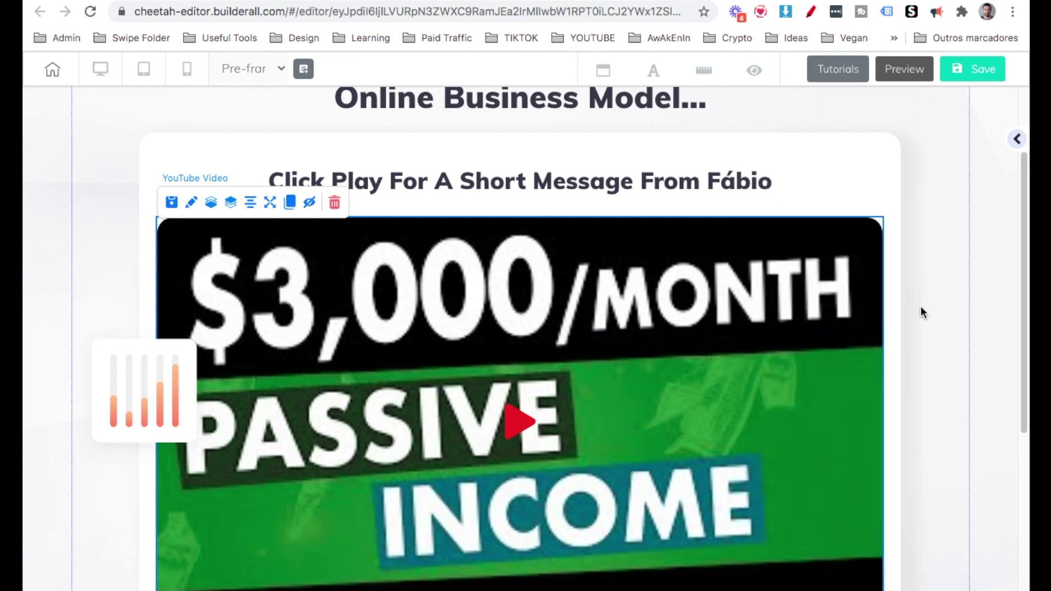
# Change the caption below the video to 'I belive in making an inpact in your life'.
pyautogui.scroll(-4, 919, 339)
pyautogui.click(500, 458)
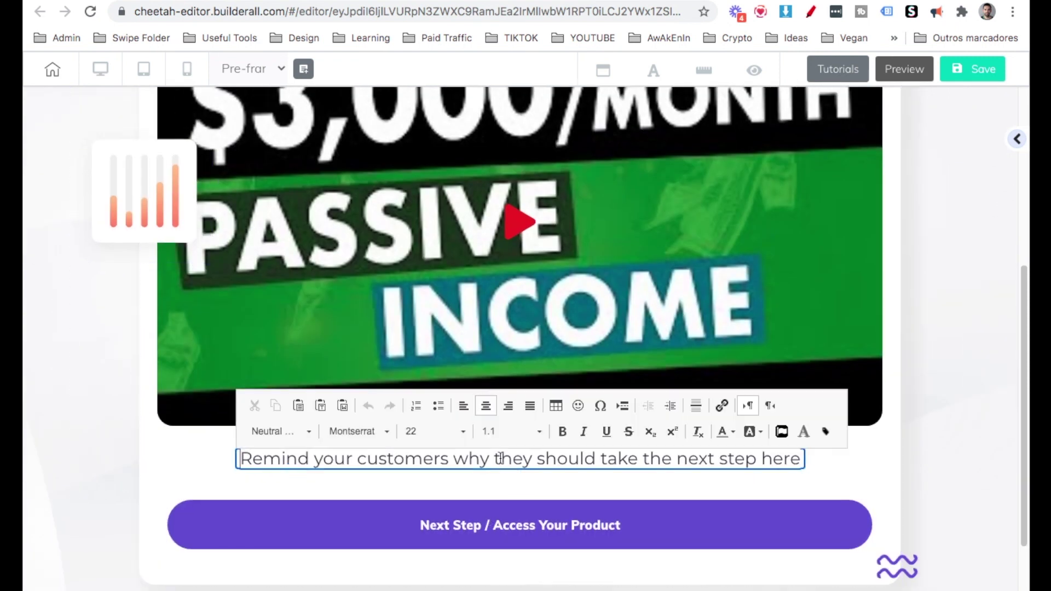
pyautogui.tripleClick(500, 458)
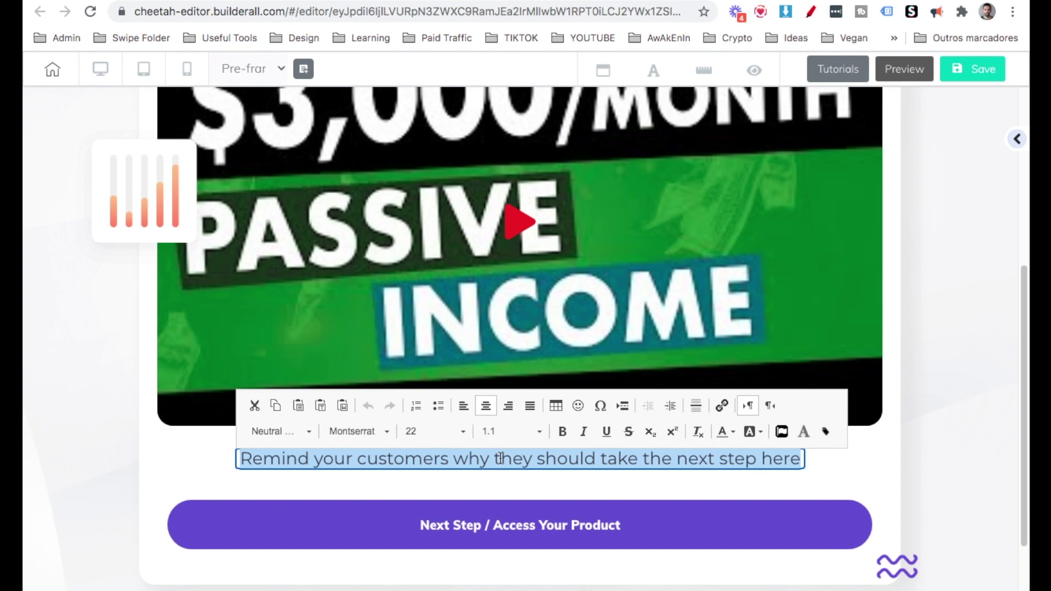
pyautogui.write('I belive')
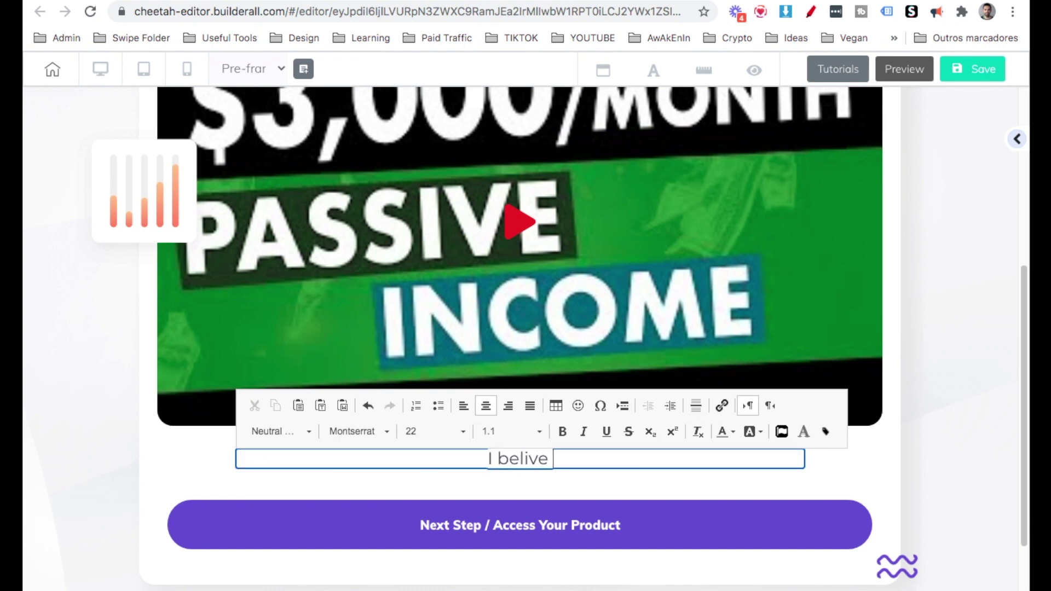
pyautogui.write(' in making an inpact')
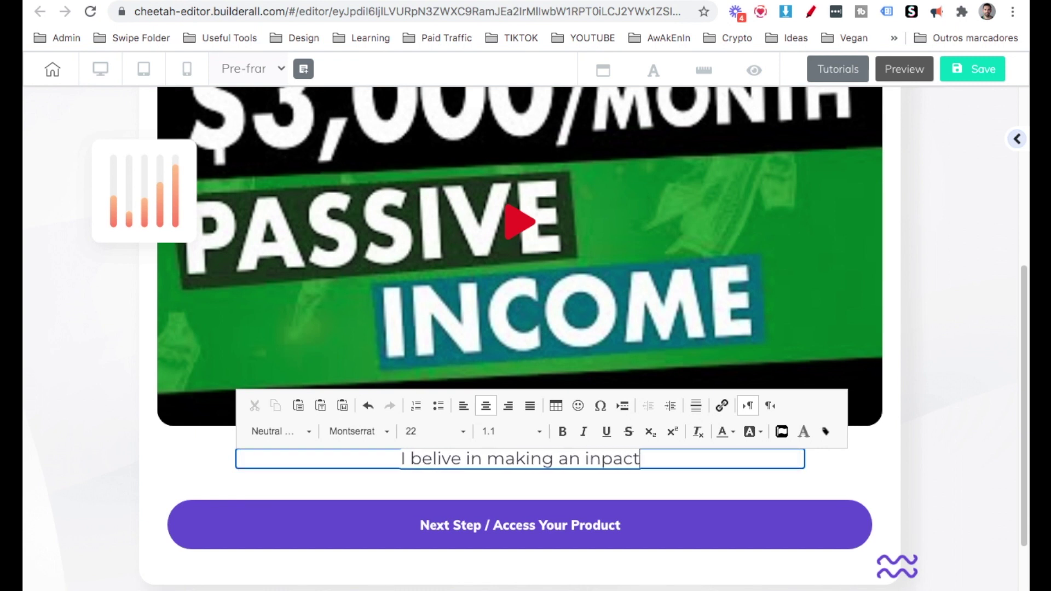
pyautogui.write(' in your life')
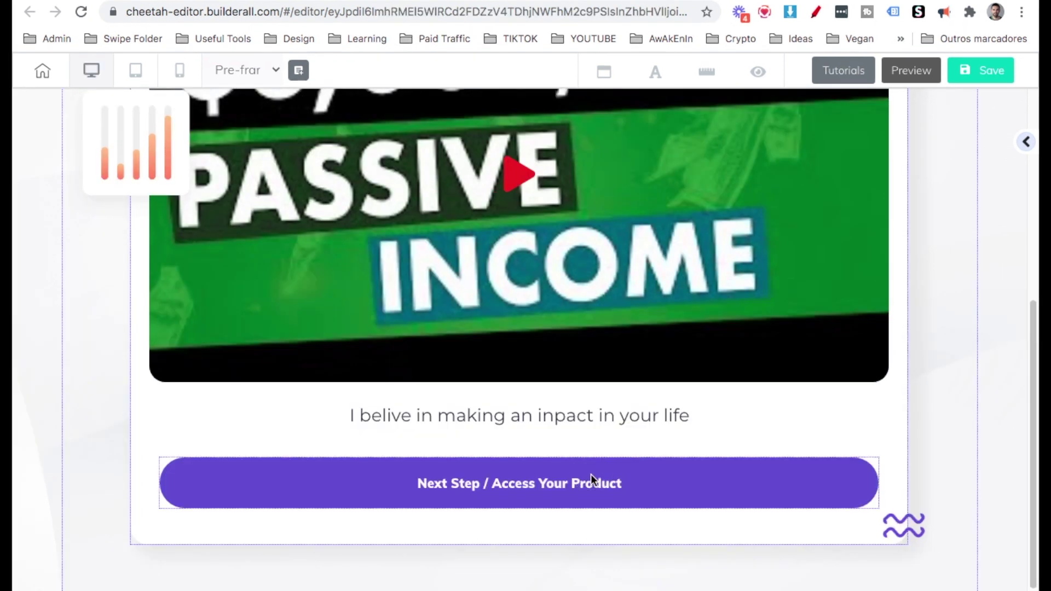
pyautogui.click(590, 474)
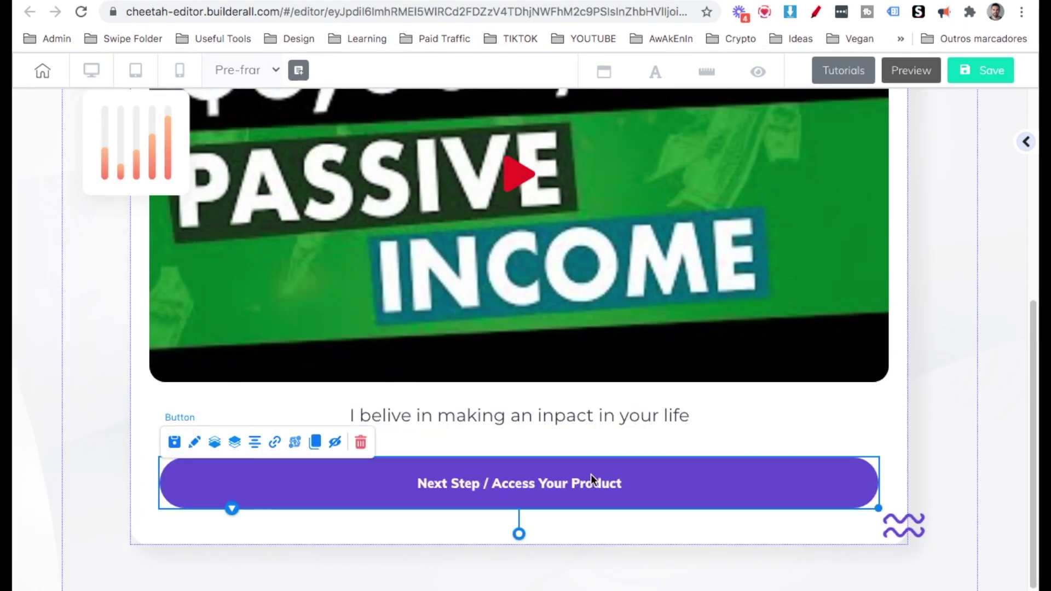
pyautogui.click(276, 443)
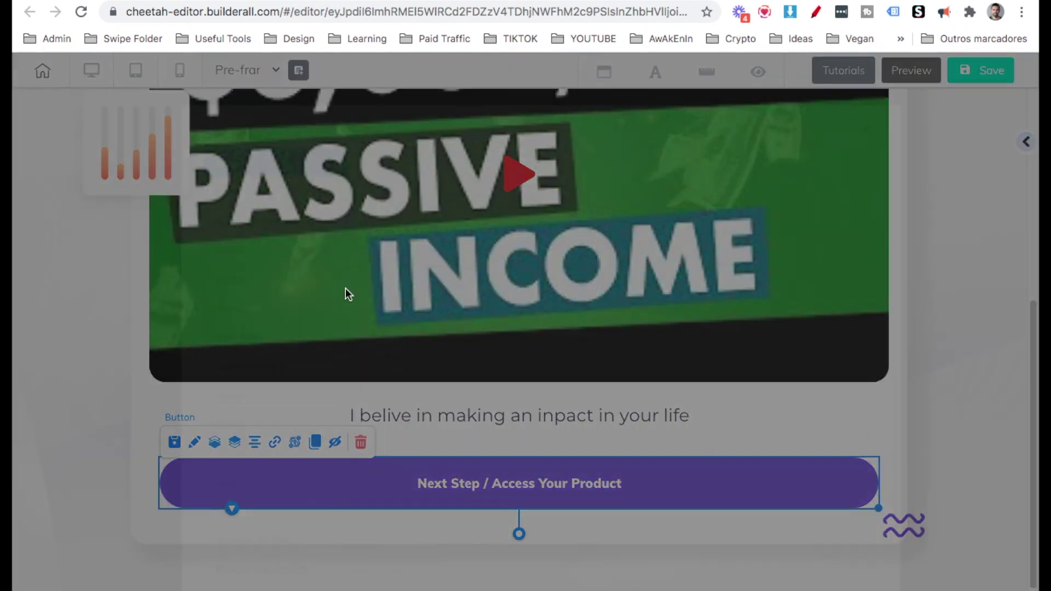
pyautogui.write('http://www.')
pyautogui.write('megafunnel.net')
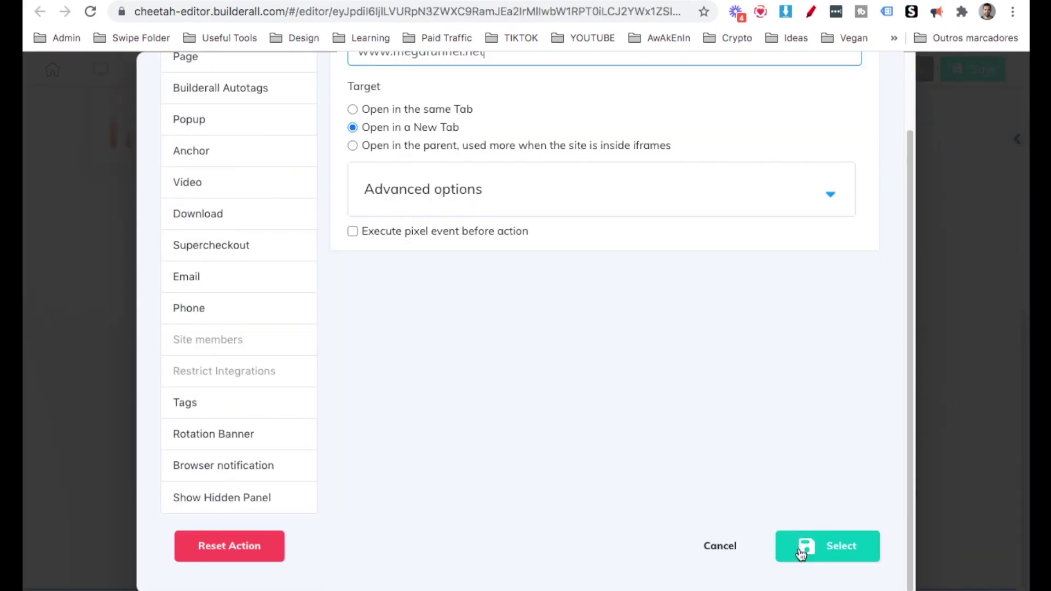
pyautogui.click(801, 550)
# Check the page in mobile layout, then save and publish the pre-frame page.
pyautogui.click(189, 68)
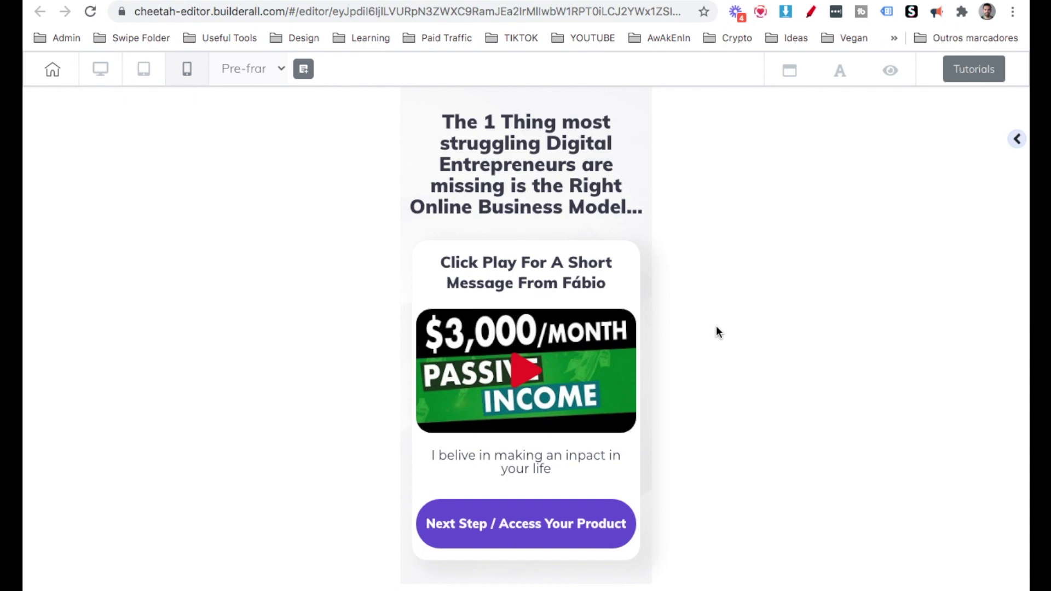
pyautogui.click(98, 76)
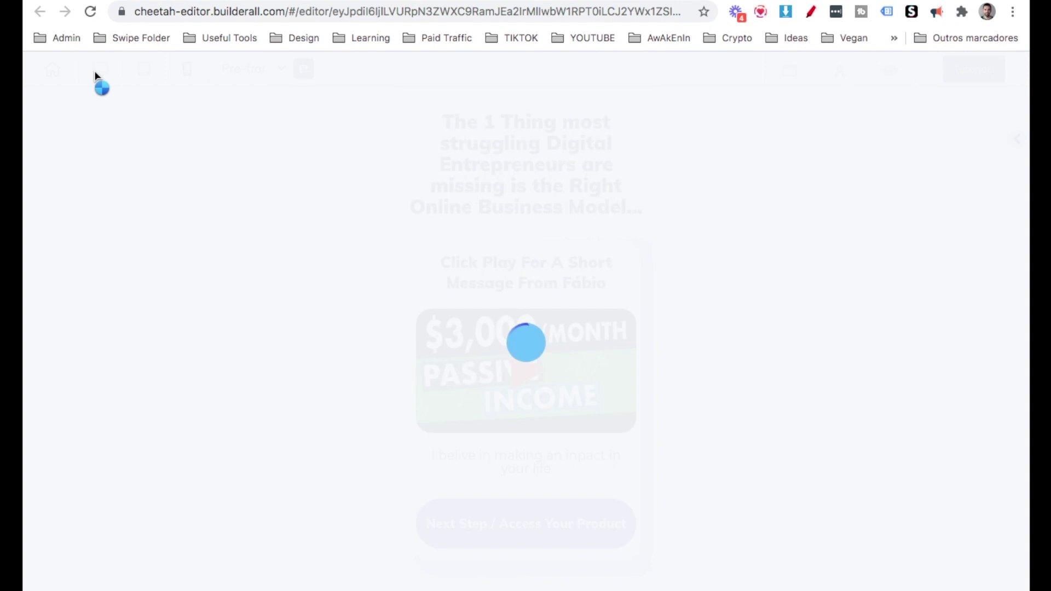
pyautogui.scroll(-7, 537, 368)
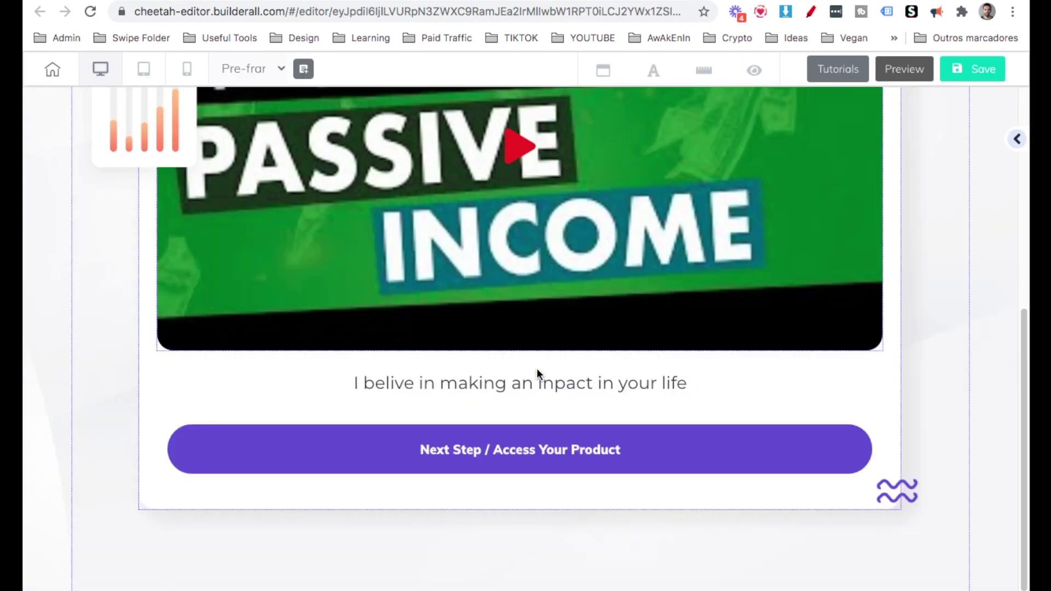
pyautogui.scroll(2, 536, 368)
pyautogui.scroll(5, 537, 368)
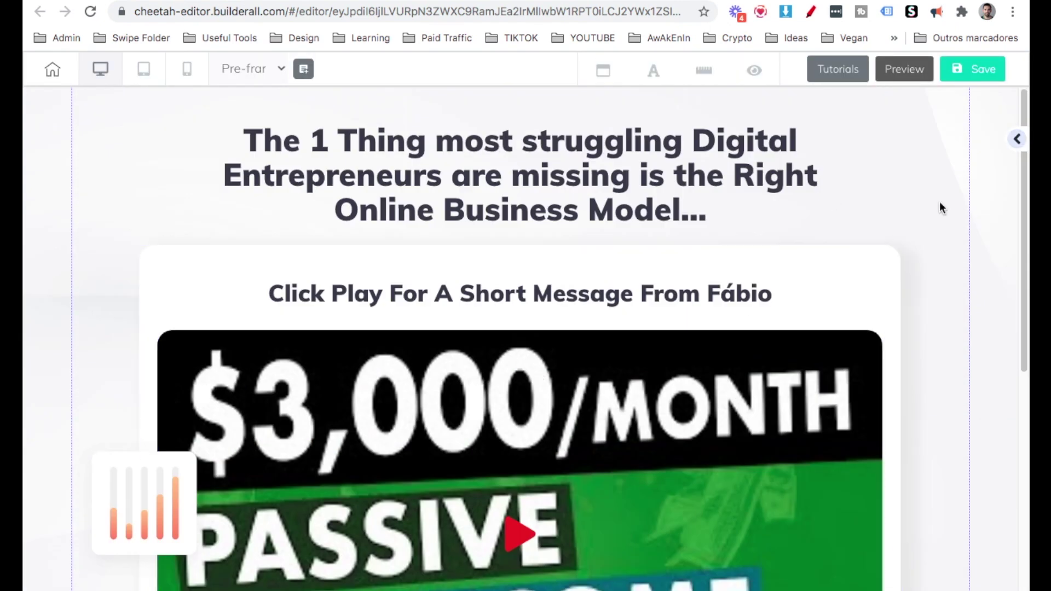
pyautogui.click(980, 74)
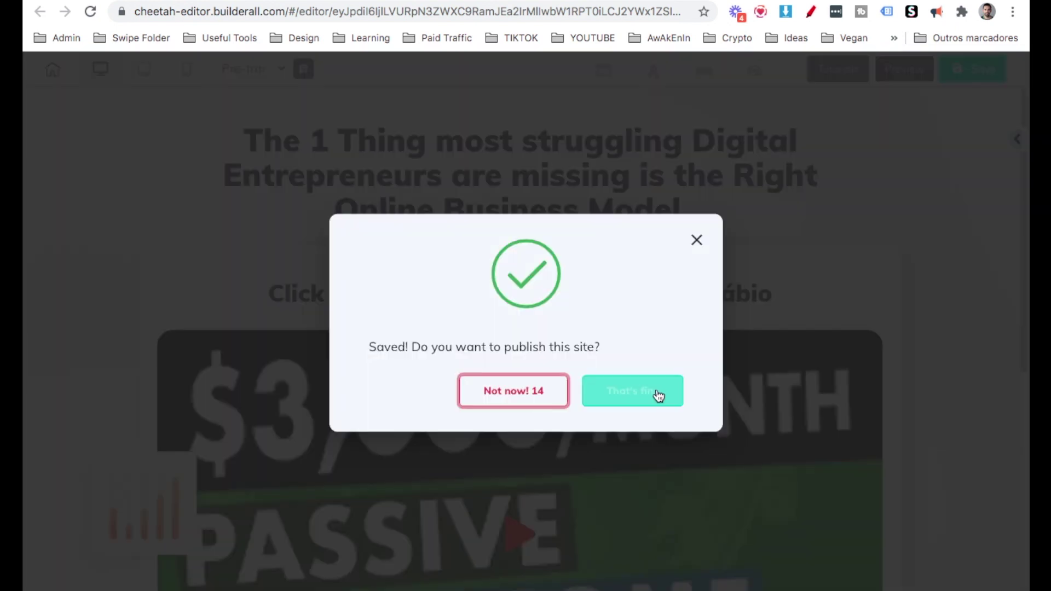
pyautogui.click(650, 394)
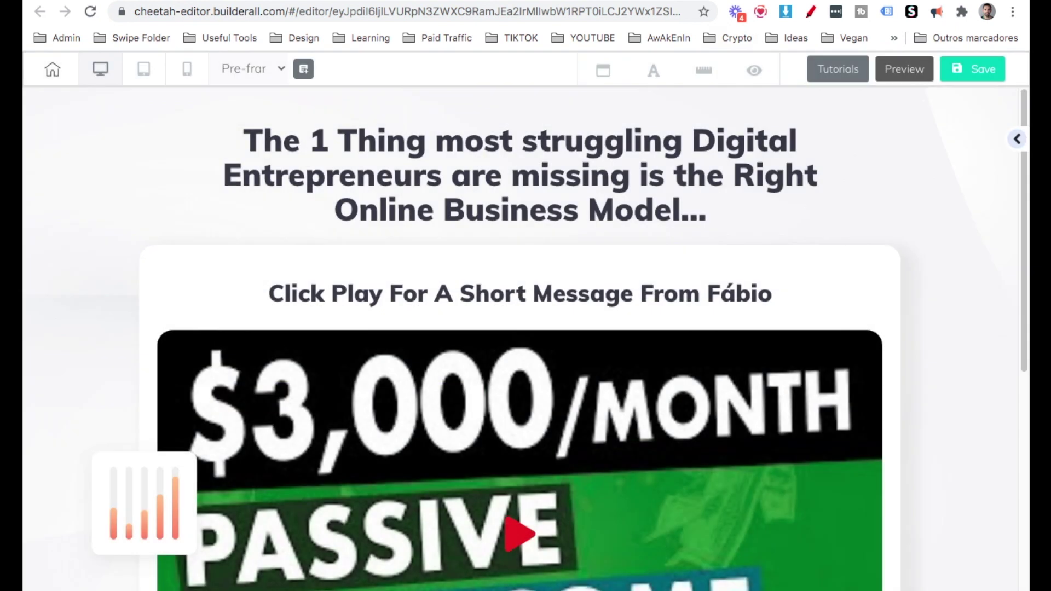
# Leave the editor, open the PRE-FRAME page live via Go to the website page, then close it.
pyautogui.click(513, 2)
pyautogui.click(645, 188)
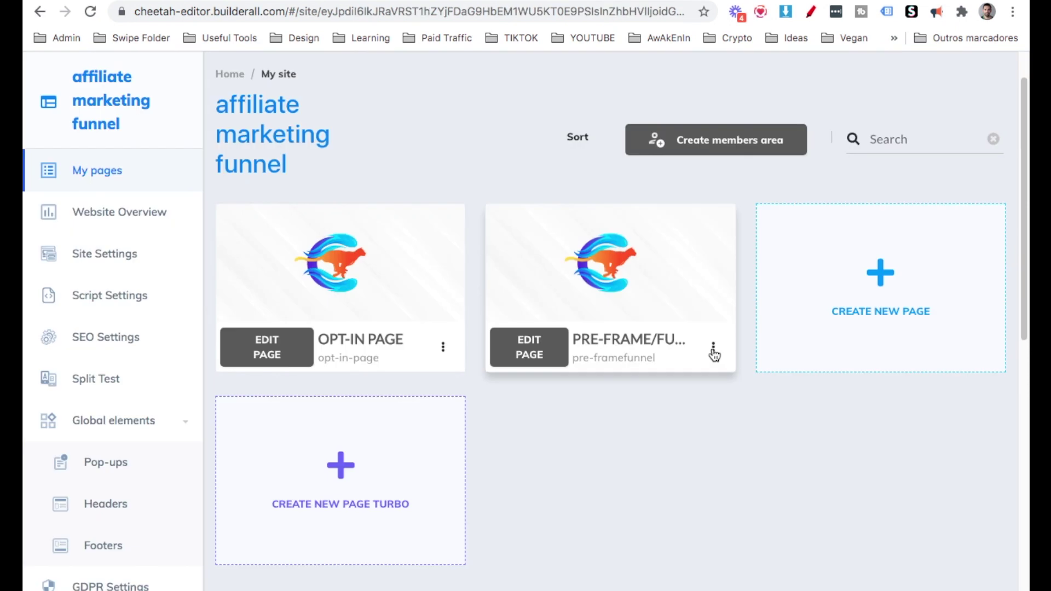
pyautogui.click(713, 349)
pyautogui.click(669, 421)
pyautogui.click(581, 13)
pyautogui.hotkey('ctrl', 'c')
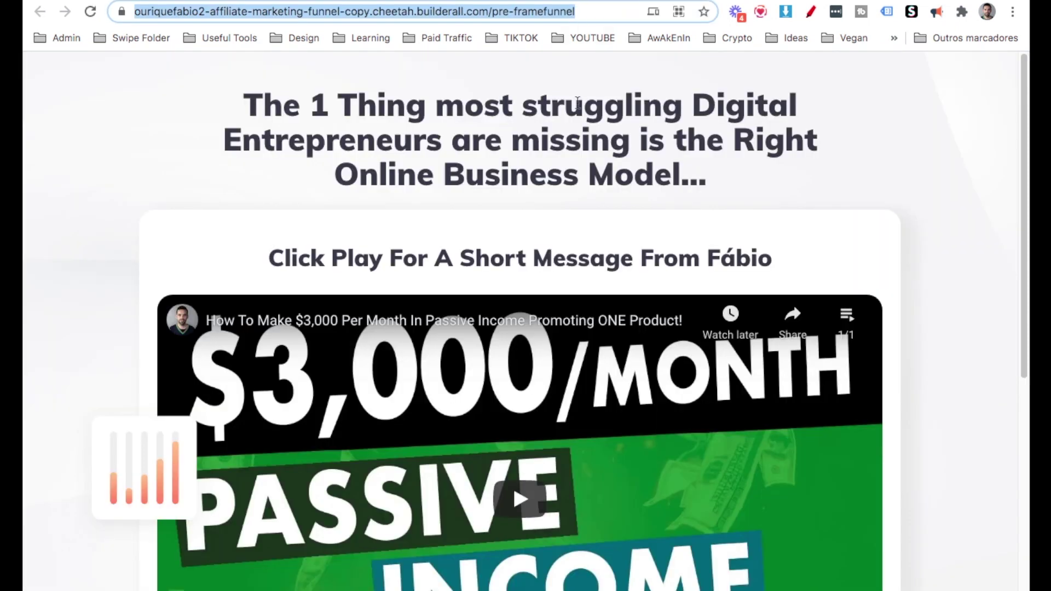
pyautogui.click(587, 12)
pyautogui.press('super+w')
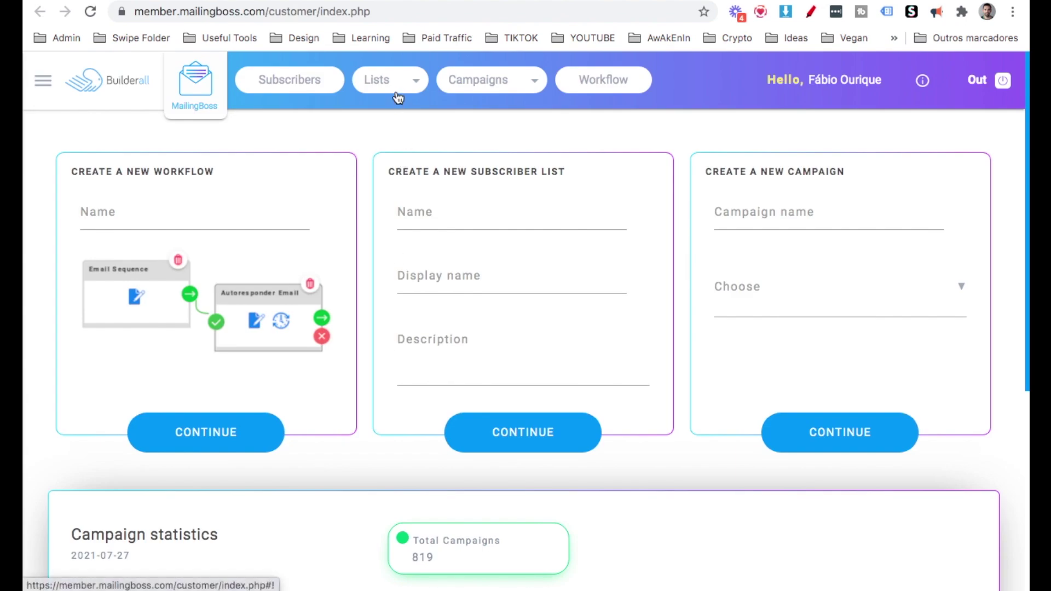
# In the Affiliate marketing funnel list's advanced settings, choose Single opt-in and Single opt-out.
pyautogui.click(398, 97)
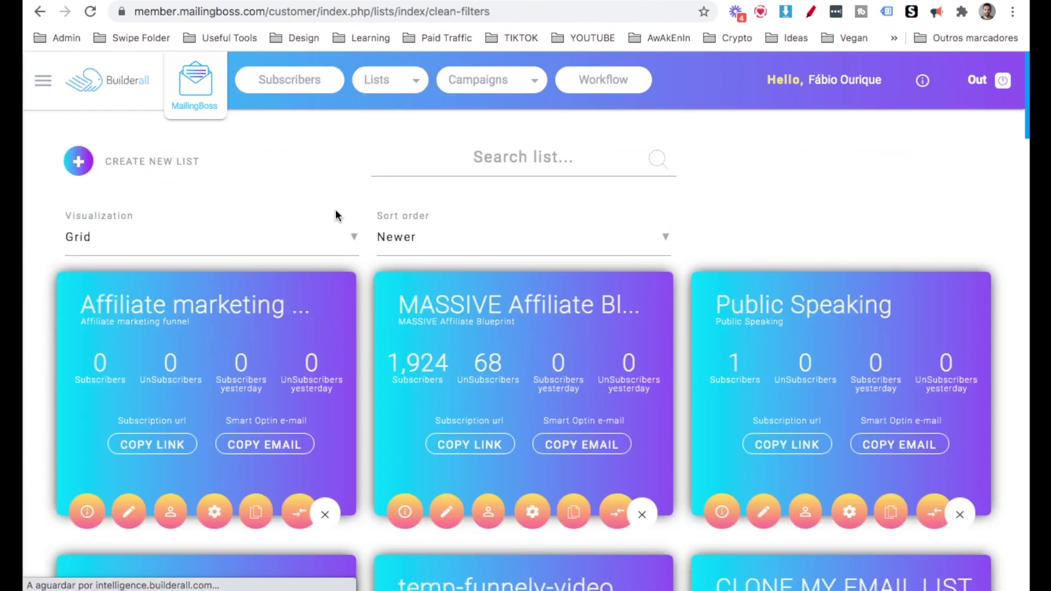
pyautogui.scroll(-2, 335, 215)
pyautogui.scroll(2, 329, 208)
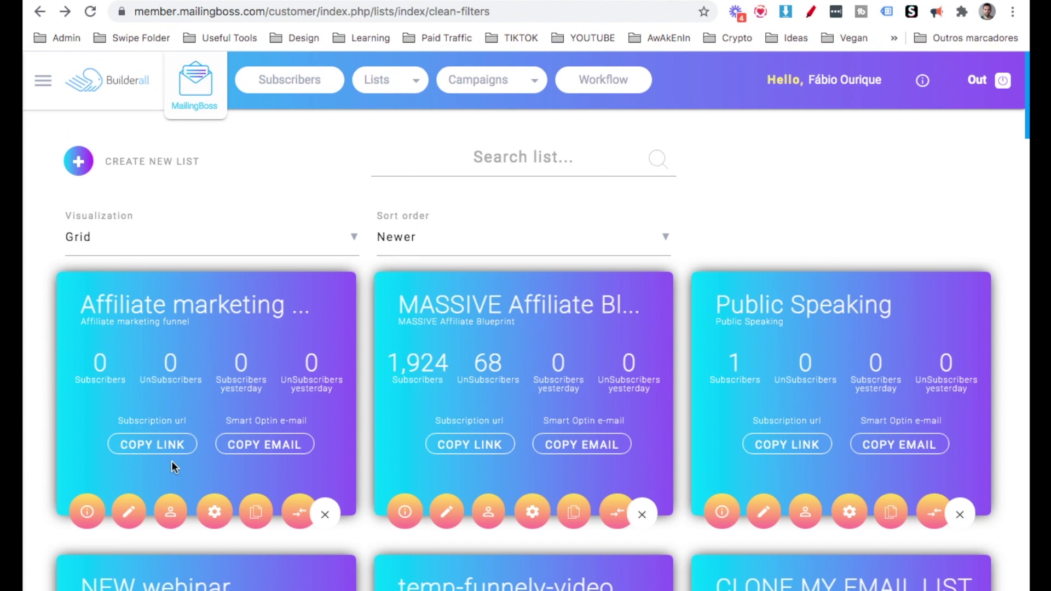
pyautogui.click(129, 514)
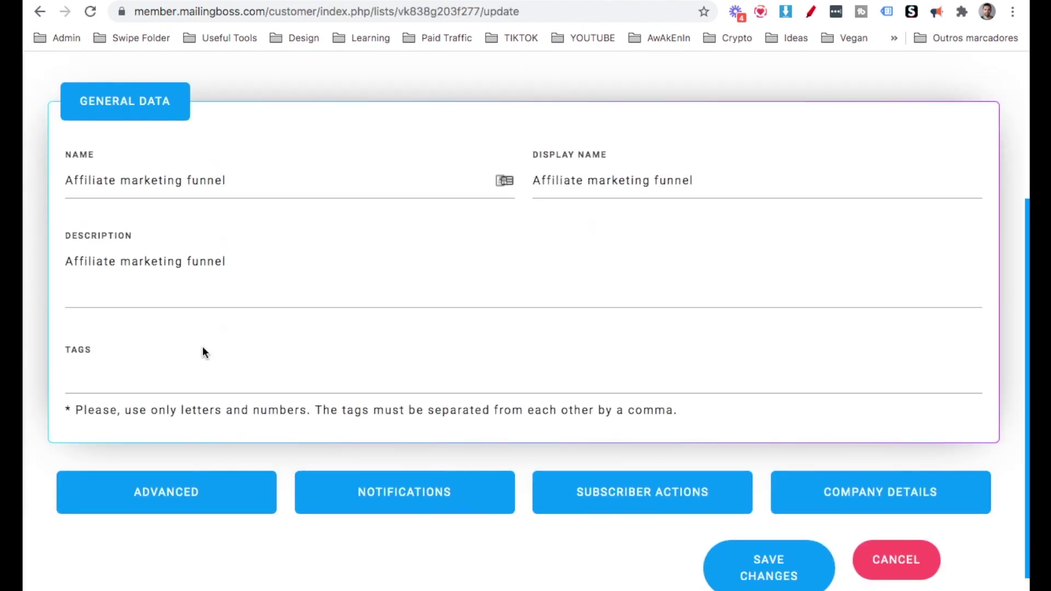
pyautogui.scroll(-1, 203, 352)
pyautogui.click(189, 474)
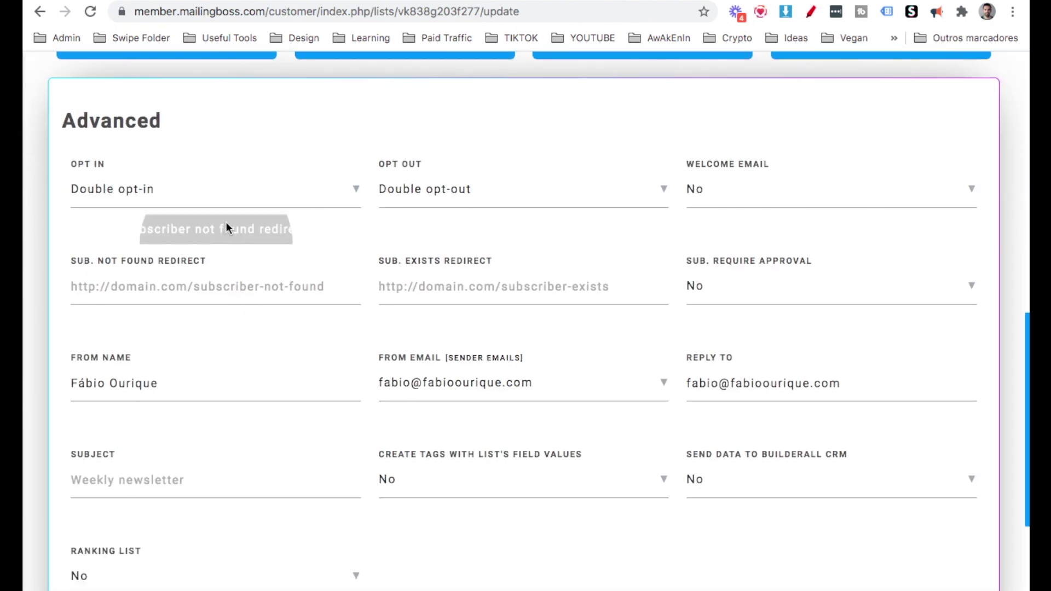
pyautogui.click(222, 204)
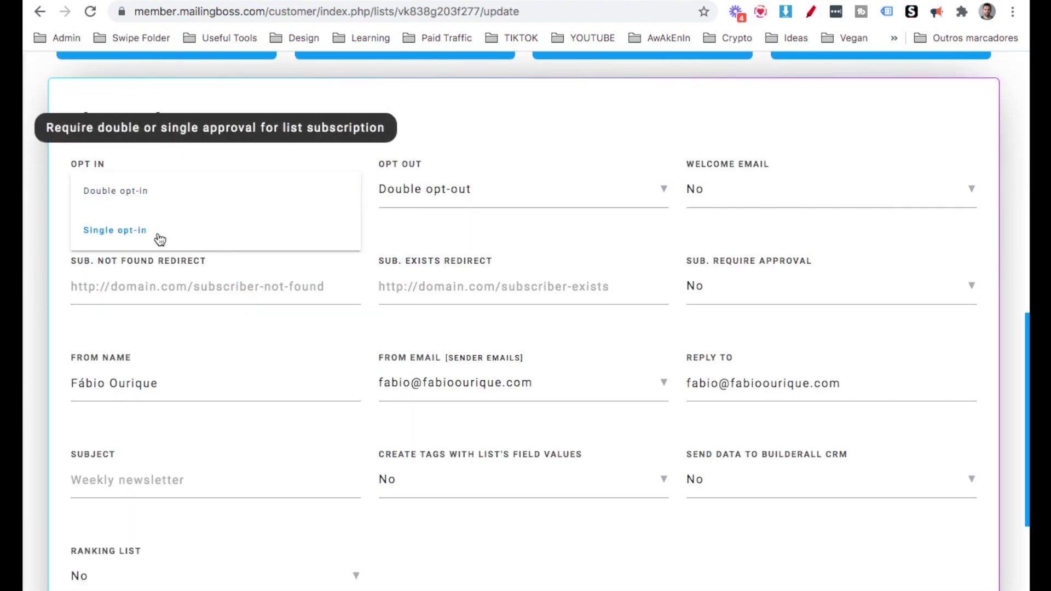
pyautogui.click(160, 239)
pyautogui.click(386, 196)
pyautogui.click(410, 234)
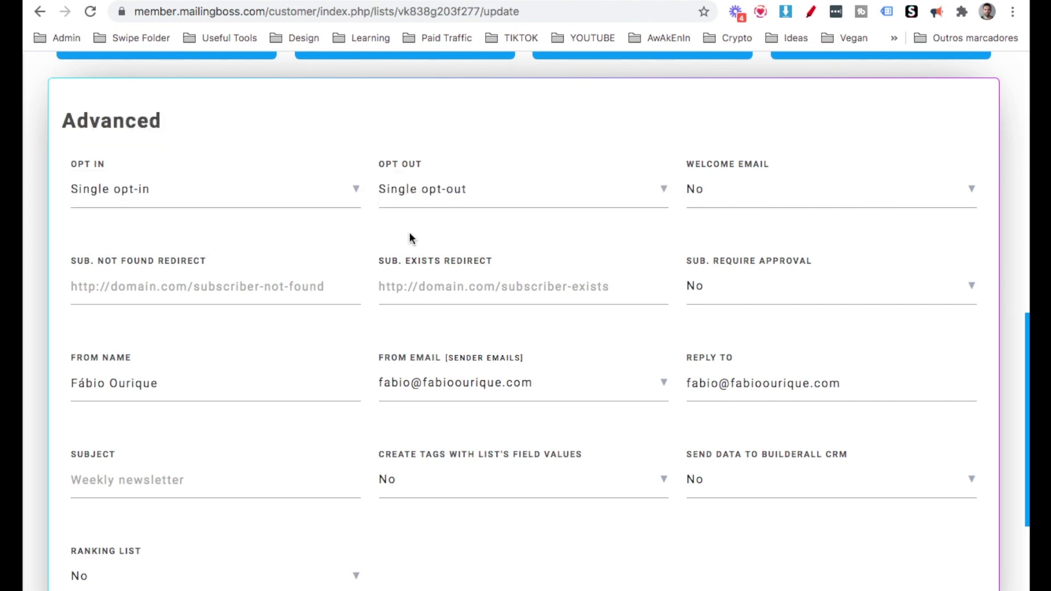
pyautogui.scroll(-3, 570, 306)
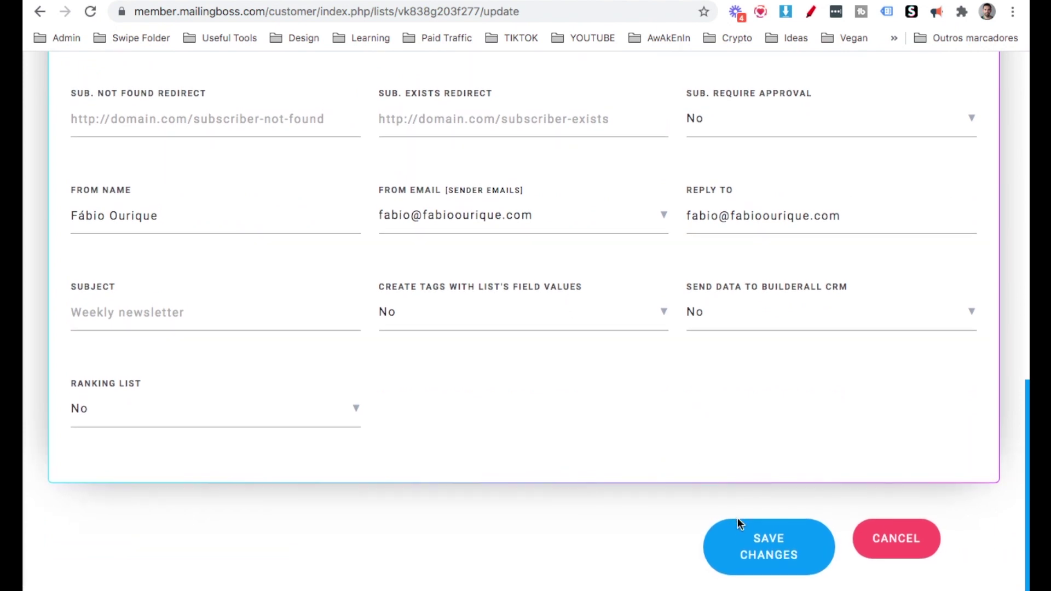
# Save the list and submit the opt-in request with the capture page URL and justification 'i need it'.
pyautogui.click(740, 527)
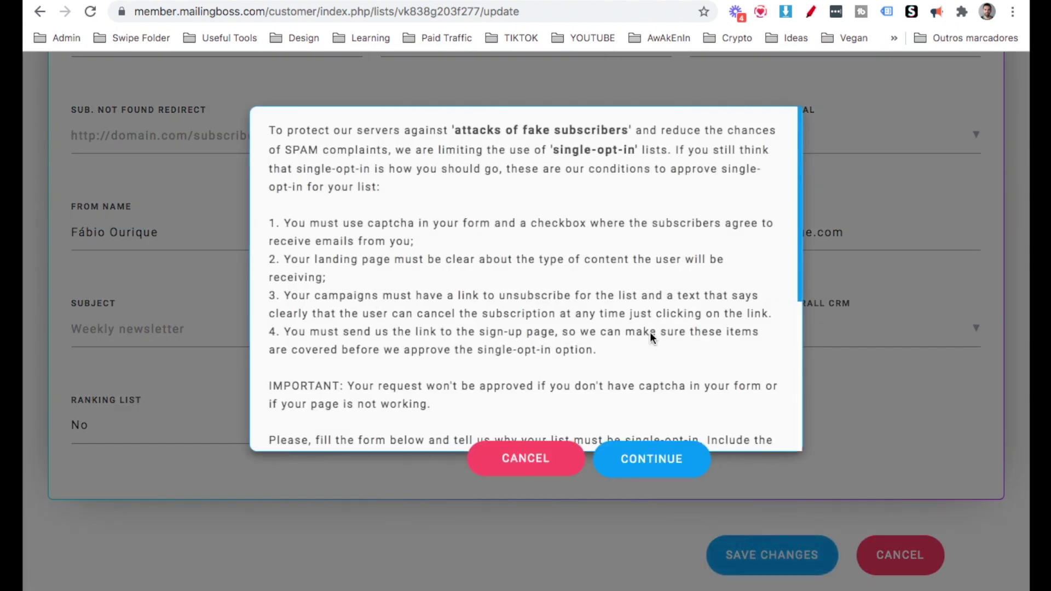
pyautogui.scroll(-5, 647, 322)
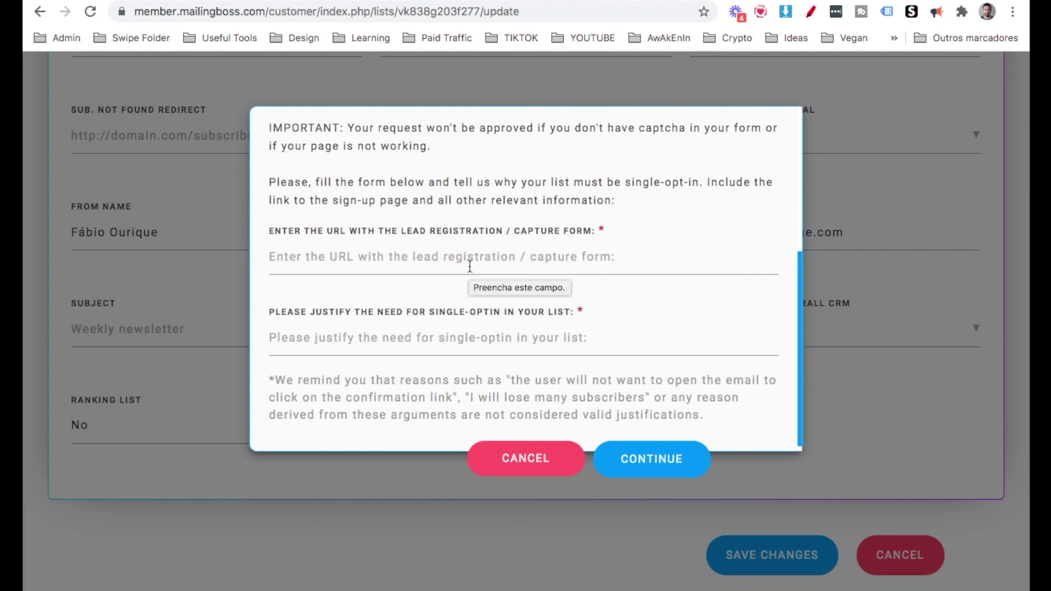
pyautogui.click(469, 266)
pyautogui.hotkey('ctrl', 'v')
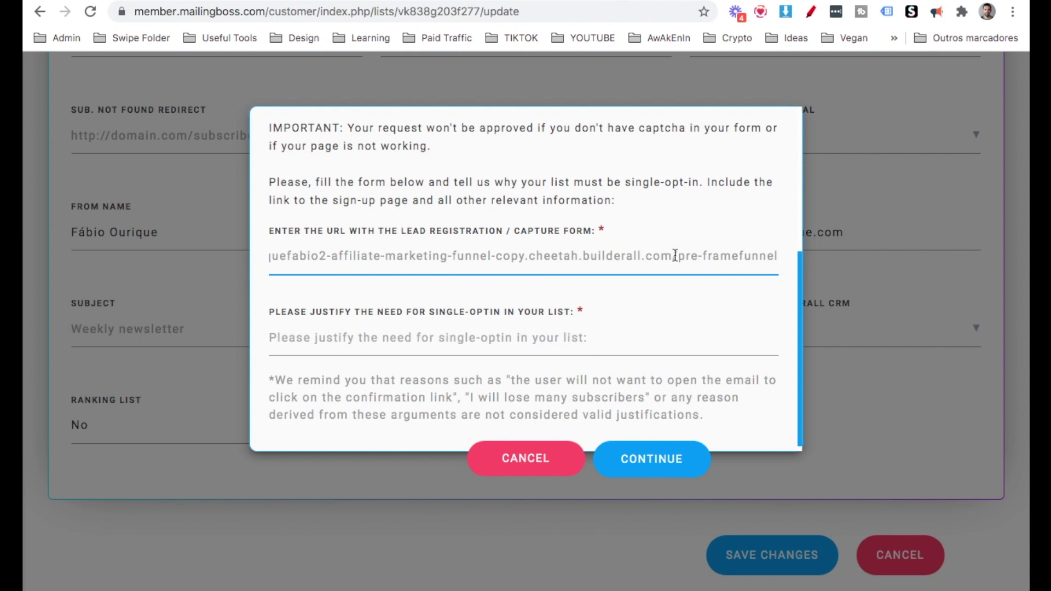
pyautogui.moveTo(679, 258); pyautogui.dragTo(815, 272)
pyautogui.press('BackSpace')
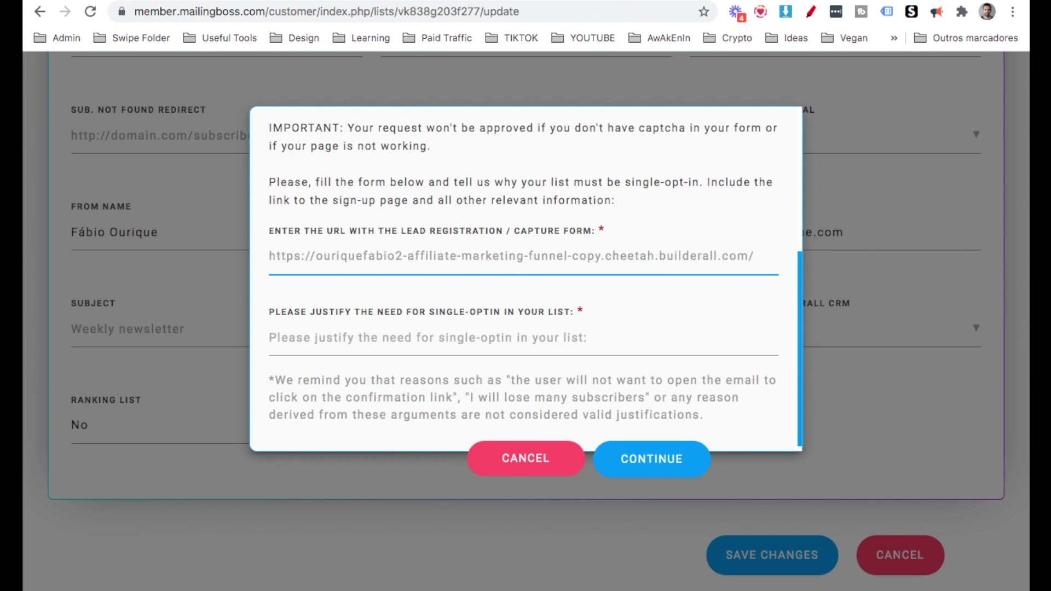
pyautogui.click(482, 343)
pyautogui.write('i n')
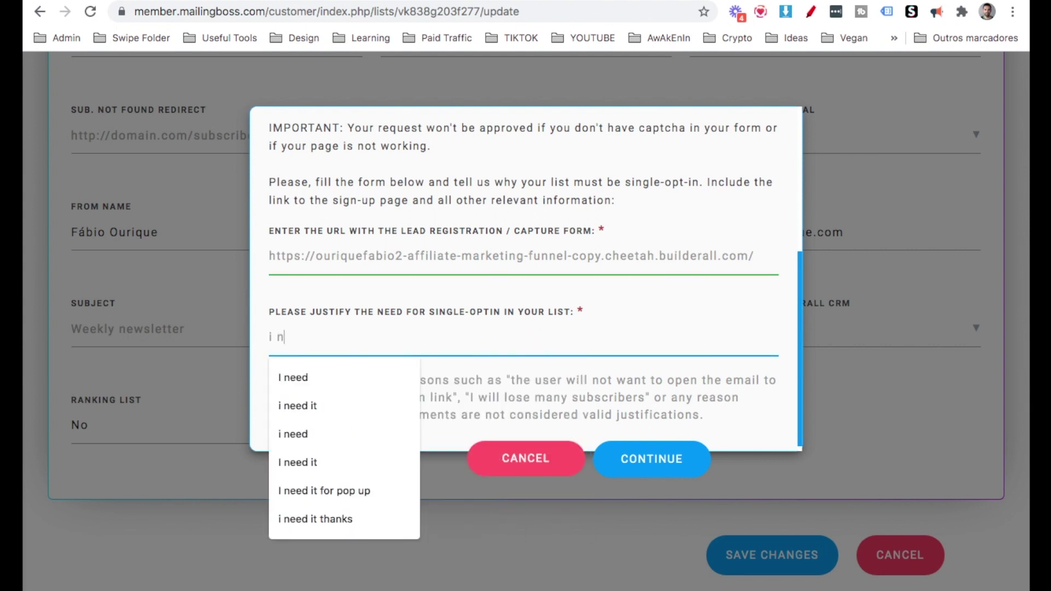
pyautogui.write('eed it')
pyautogui.click(642, 307)
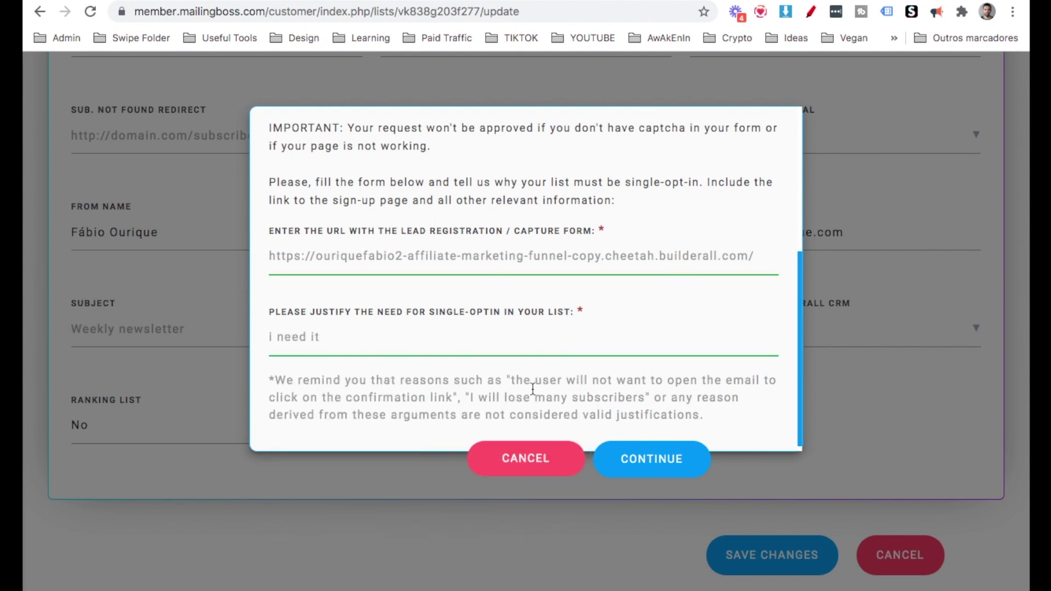
pyautogui.click(637, 467)
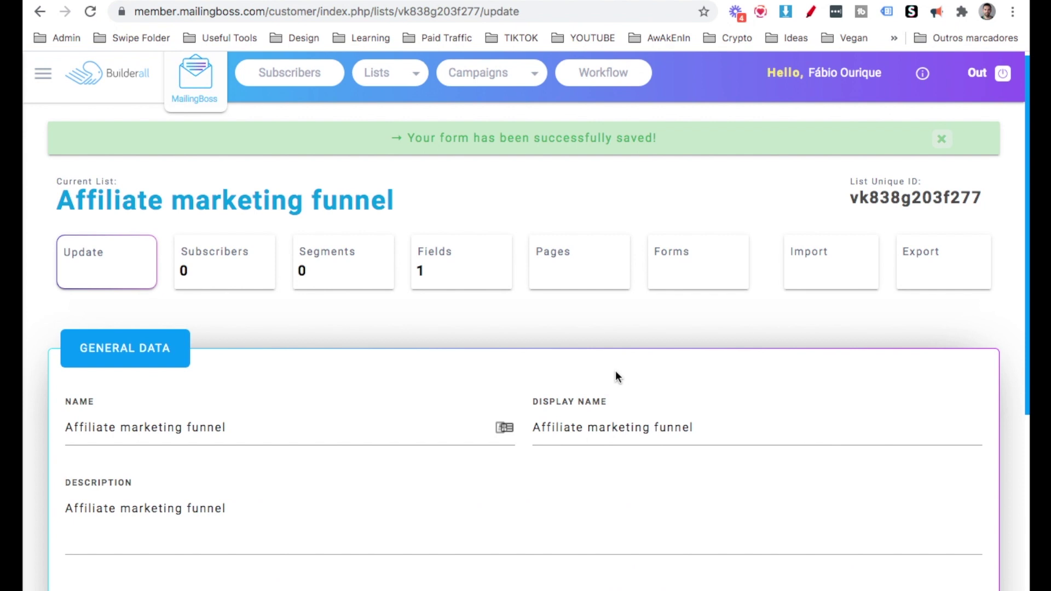
# Set the Subscription confirmed page's redirect URL to the pre-framefunnel page and save it.
pyautogui.scroll(-3, 617, 376)
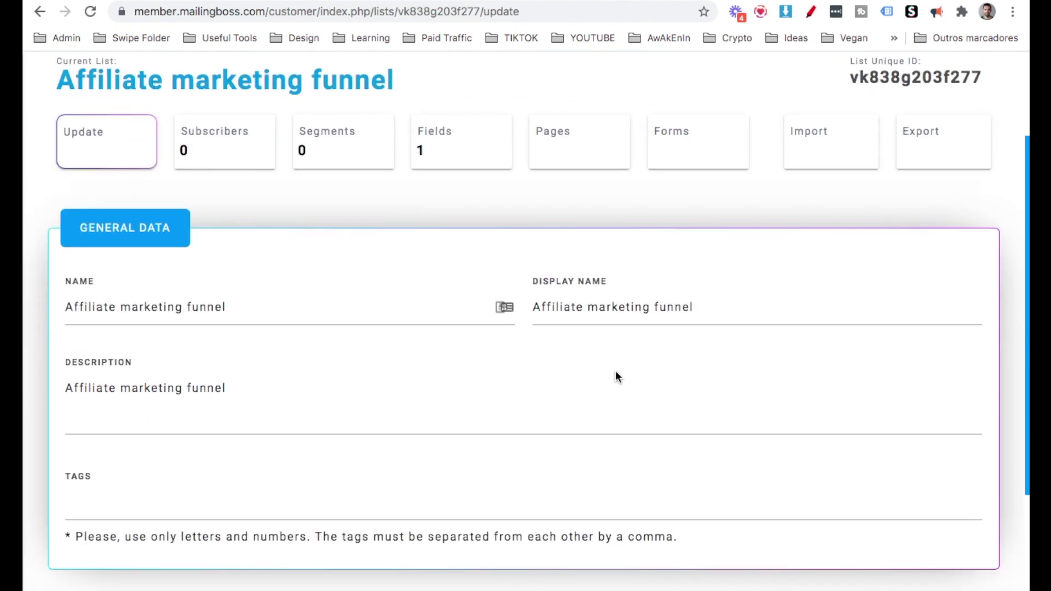
pyautogui.click(560, 150)
pyautogui.scroll(-2, 465, 271)
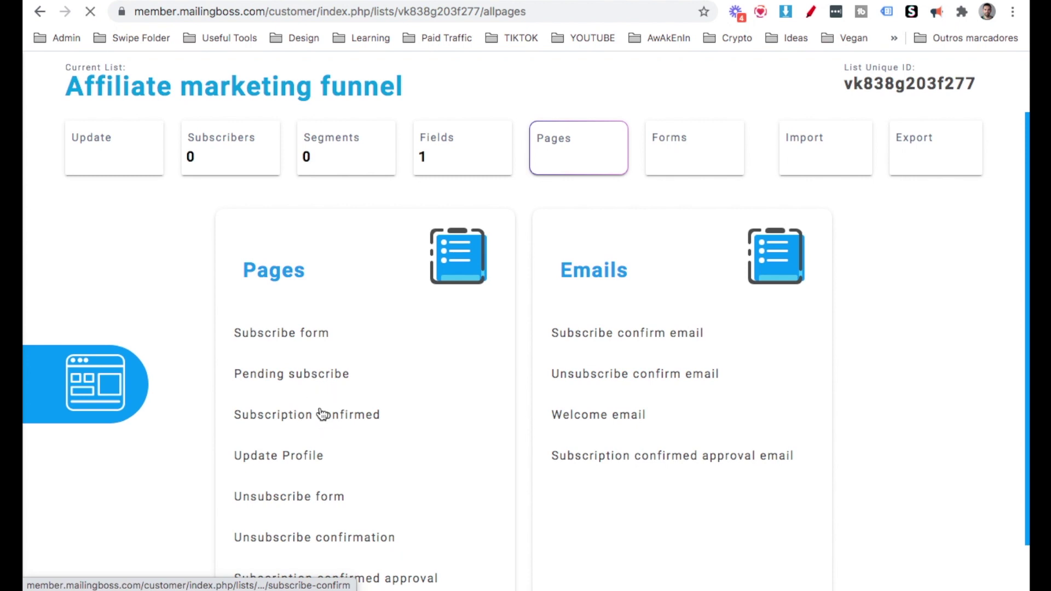
pyautogui.scroll(-10, 322, 412)
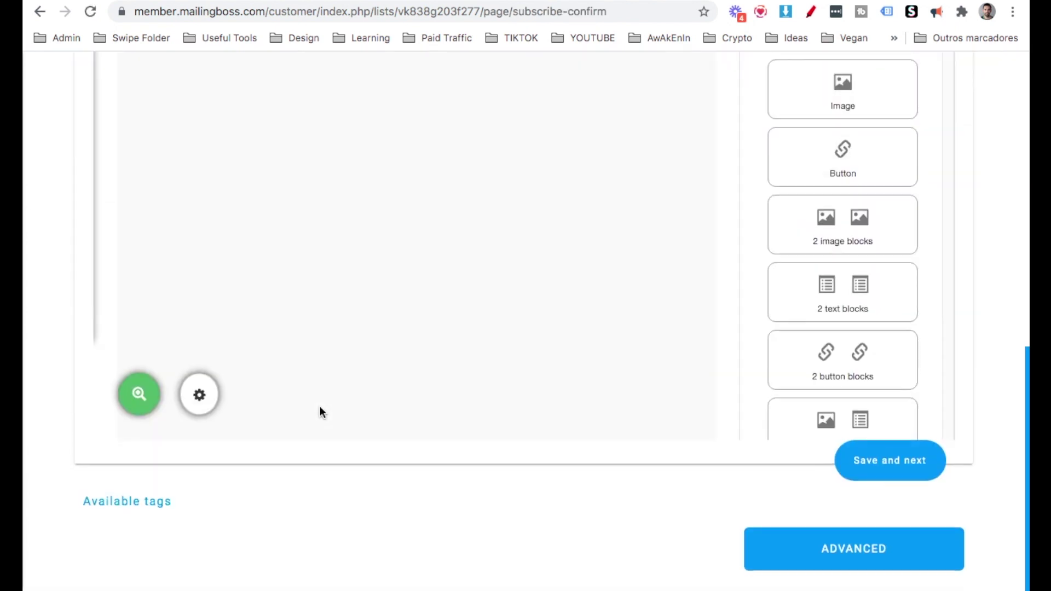
pyautogui.scroll(-8, 628, 509)
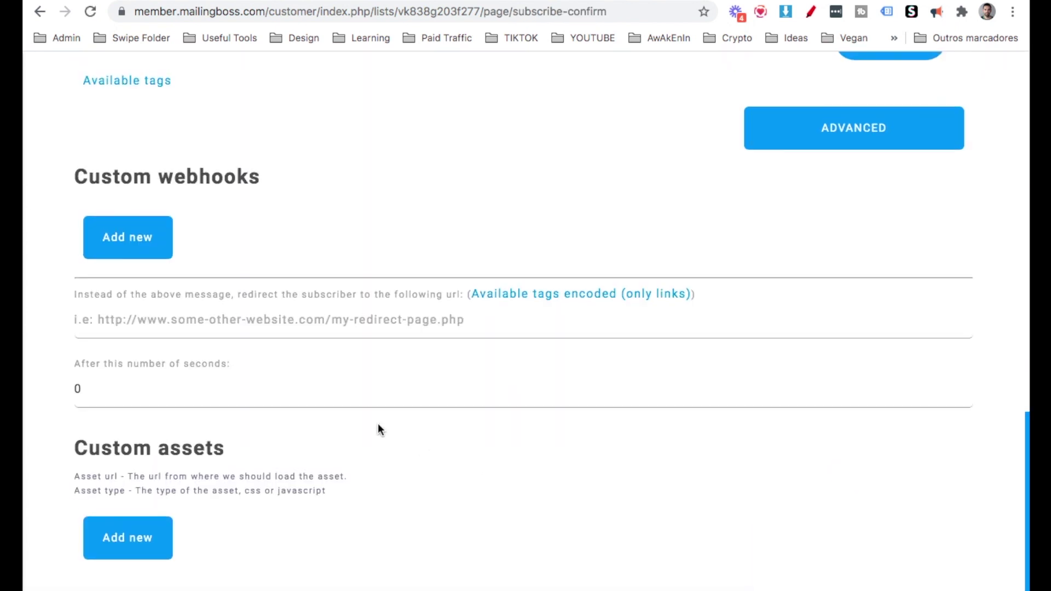
pyautogui.click(152, 320)
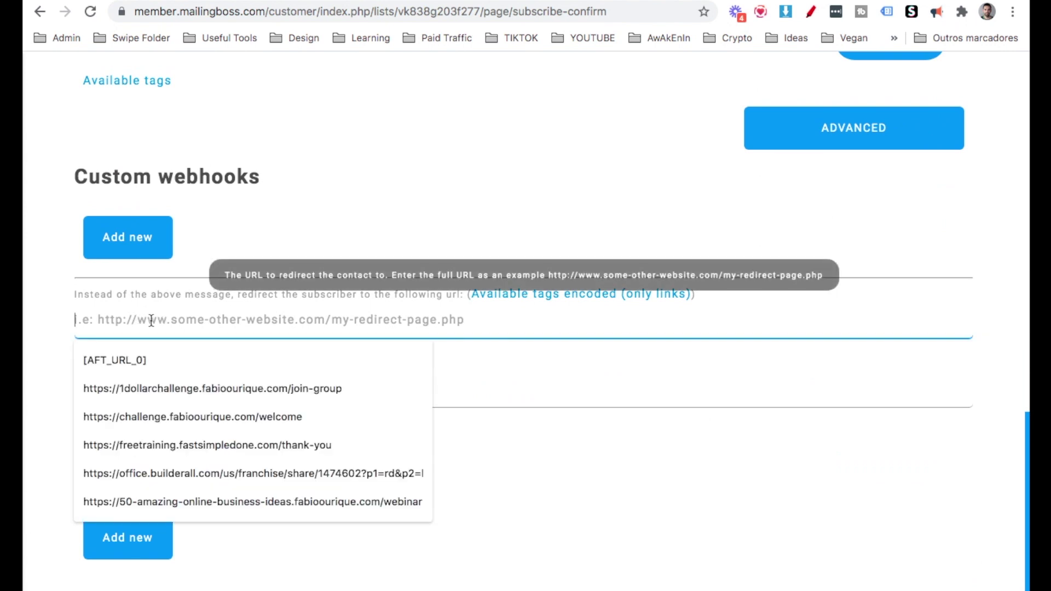
pyautogui.click(64, 331)
pyautogui.click(106, 329)
pyautogui.click(107, 328)
pyautogui.write('https://ouriquefabio2-affiliate-marketing-funnel-copy.cheetah.builderall.com/pre-framefunnel')
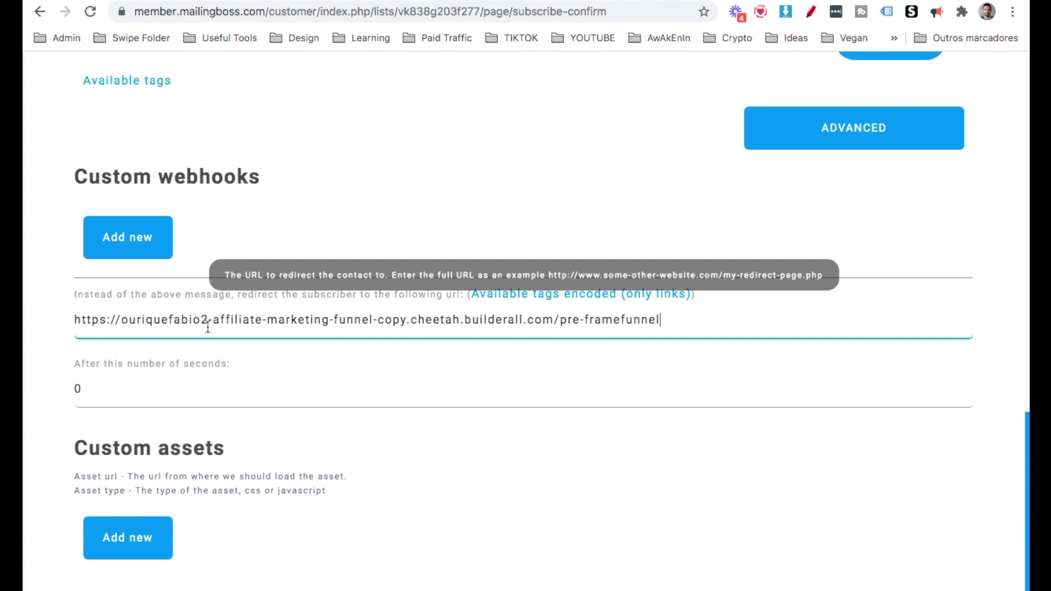
pyautogui.scroll(2, 616, 318)
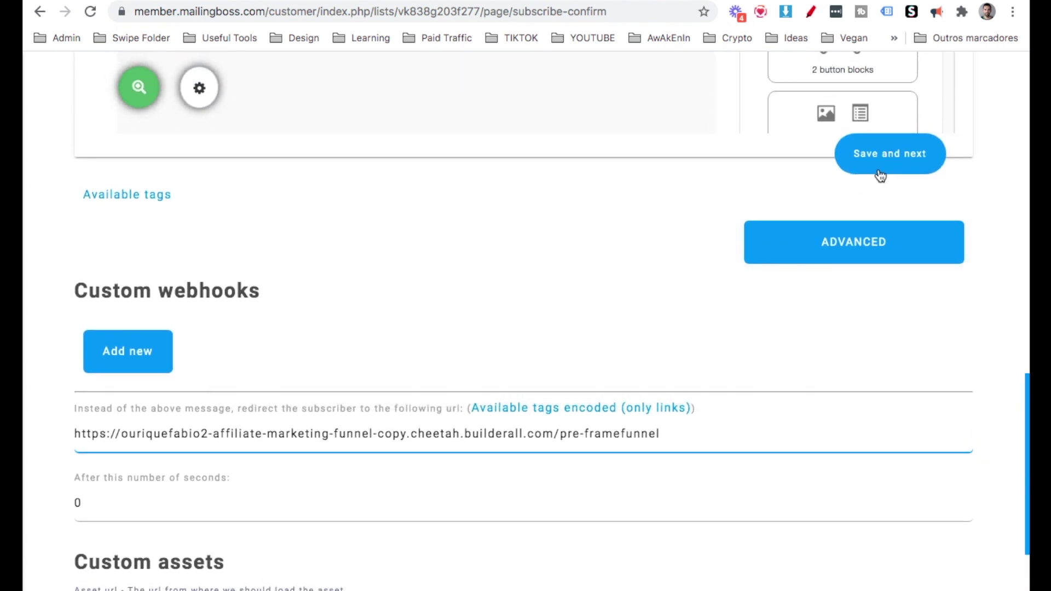
pyautogui.click(881, 171)
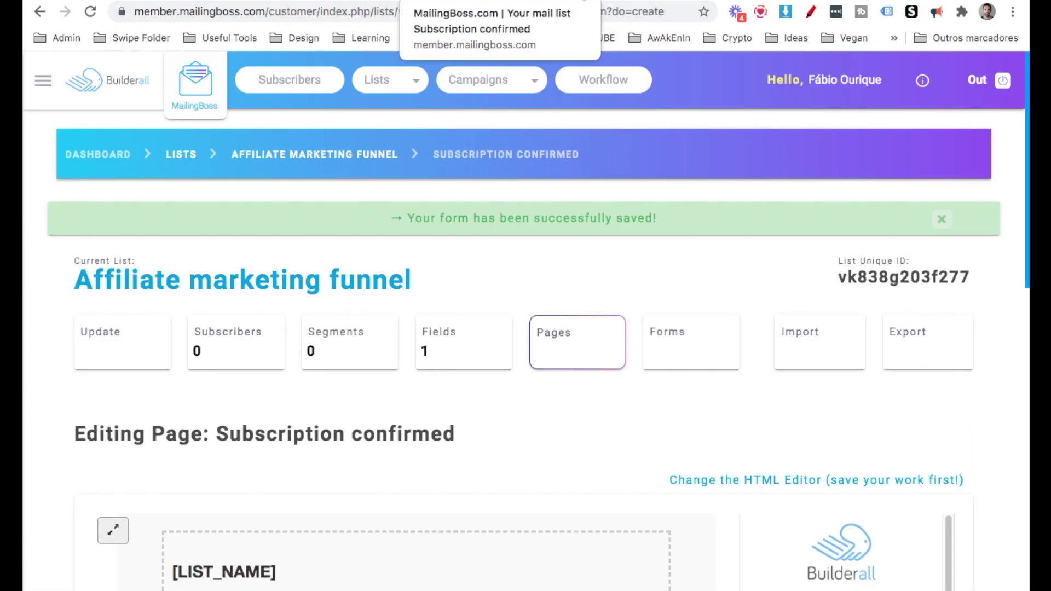
# Select the opt-in page's signup form, choose its MailingBoss mailing list, and save.
pyautogui.hotkey('ctrl', 'Tab')
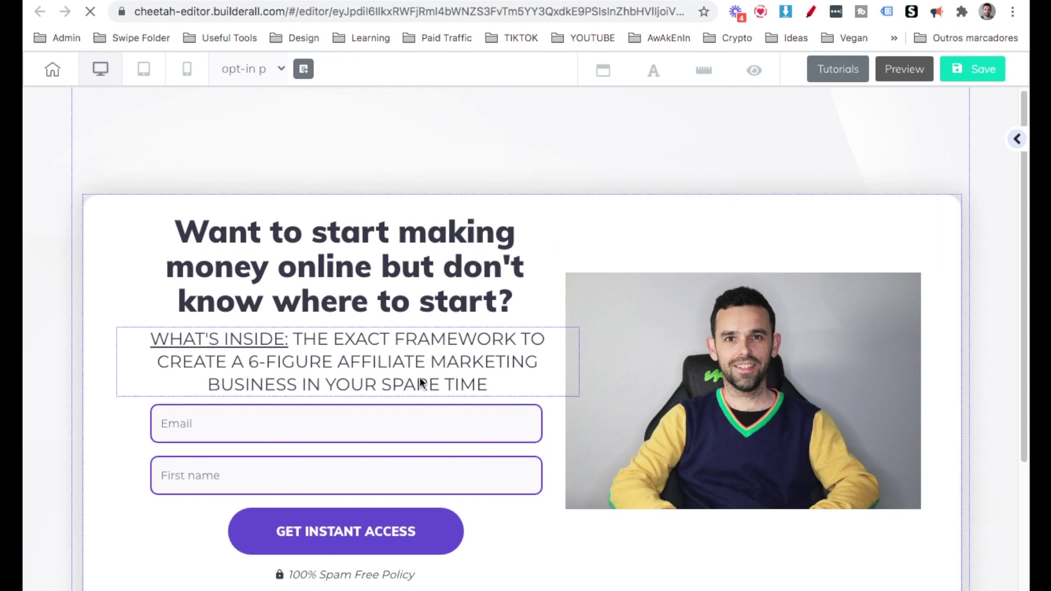
pyautogui.scroll(-1, 420, 382)
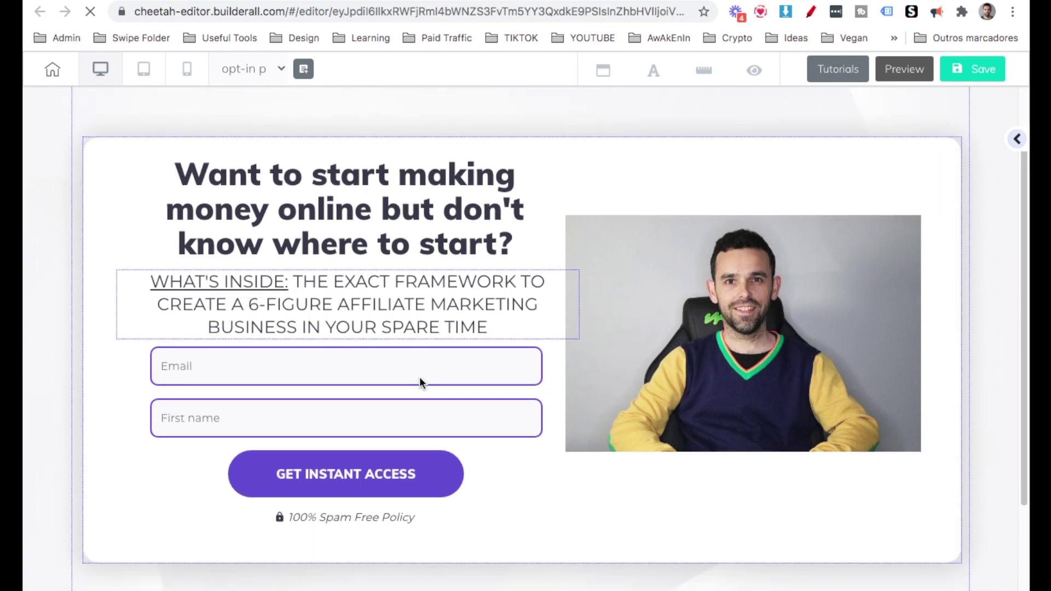
pyautogui.click(405, 401)
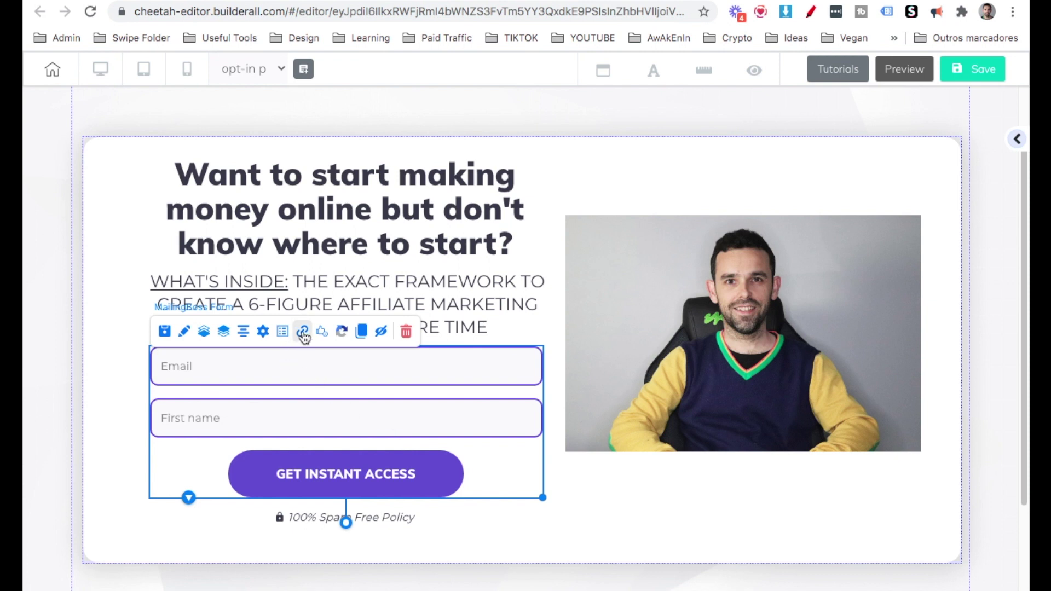
pyautogui.click(263, 330)
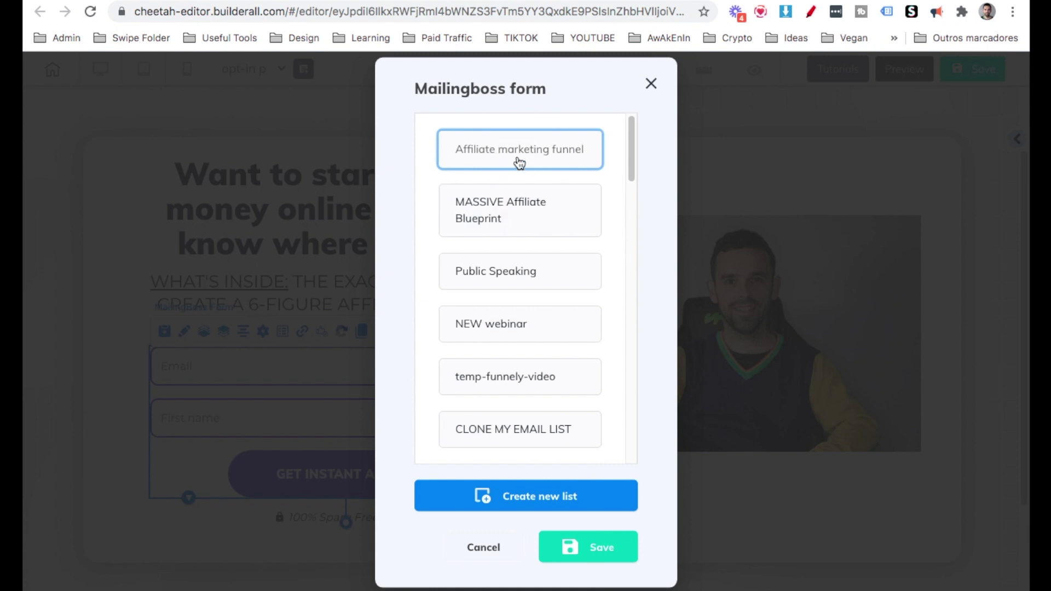
pyautogui.click(571, 547)
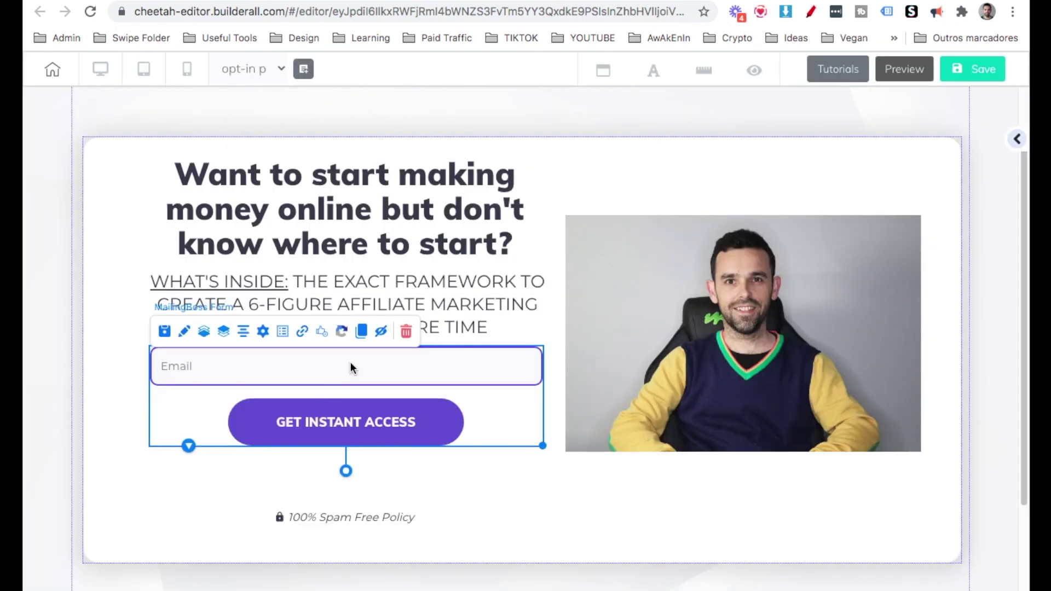
# Nudge the email form into place, shrink its box, then save and publish the site.
pyautogui.moveTo(351, 364); pyautogui.dragTo(349, 370)
pyautogui.moveTo(349, 476)
pyautogui.mouseDown()
pyautogui.moveTo(346, 491)
pyautogui.moveTo(345, 472)
pyautogui.mouseUp()
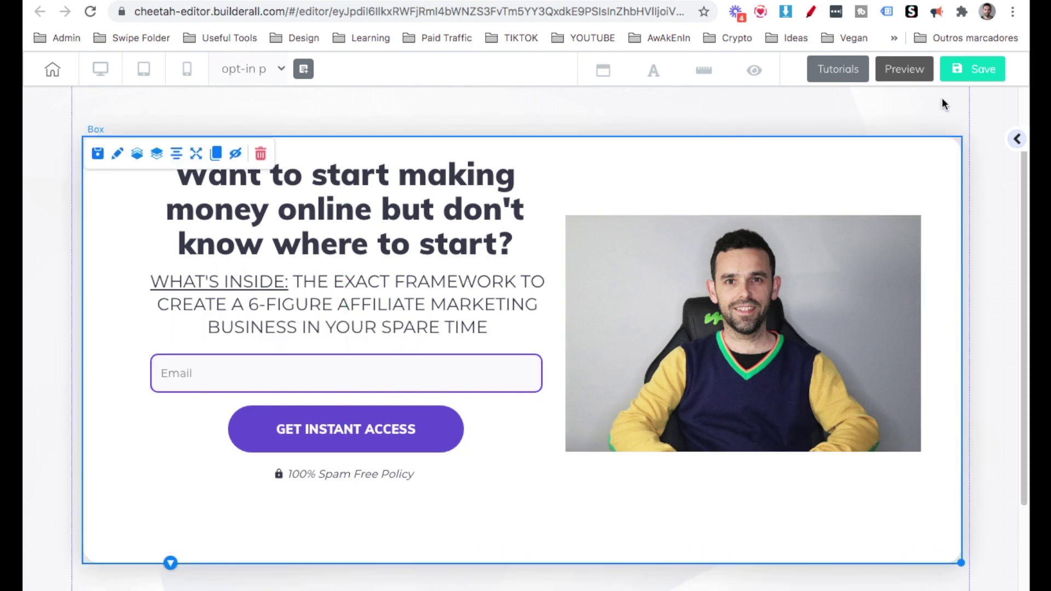
pyautogui.click(970, 80)
pyautogui.click(654, 401)
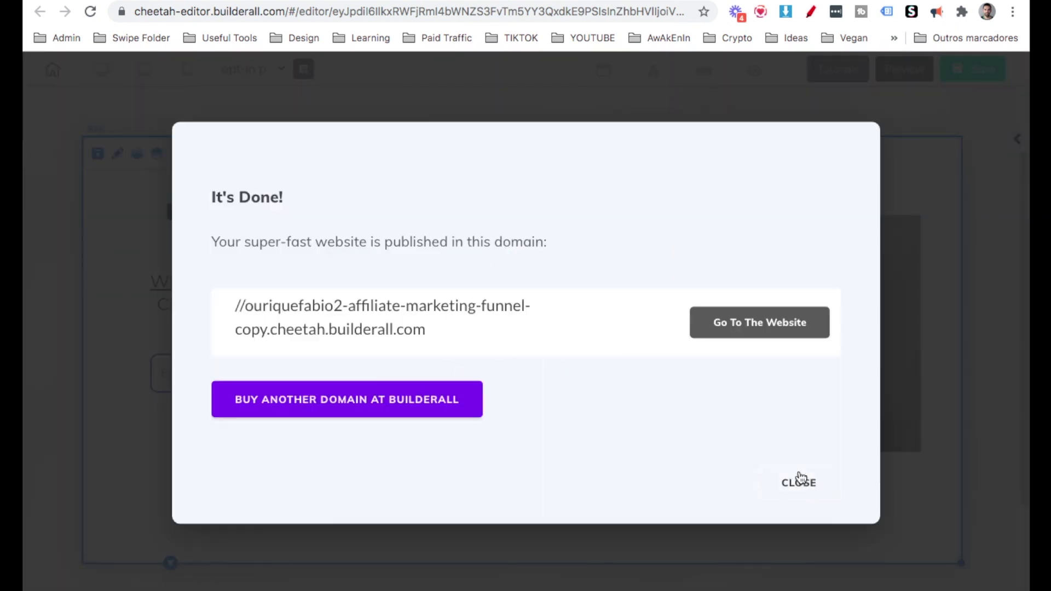
# Open the live opt-in page and submit a saved email address to test it.
pyautogui.click(799, 484)
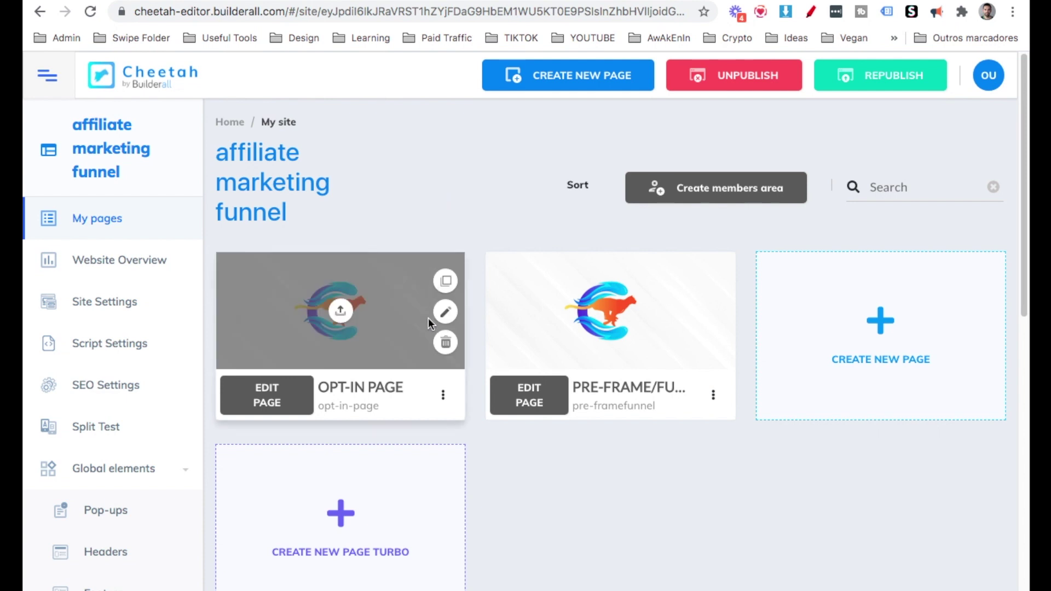
pyautogui.click(443, 395)
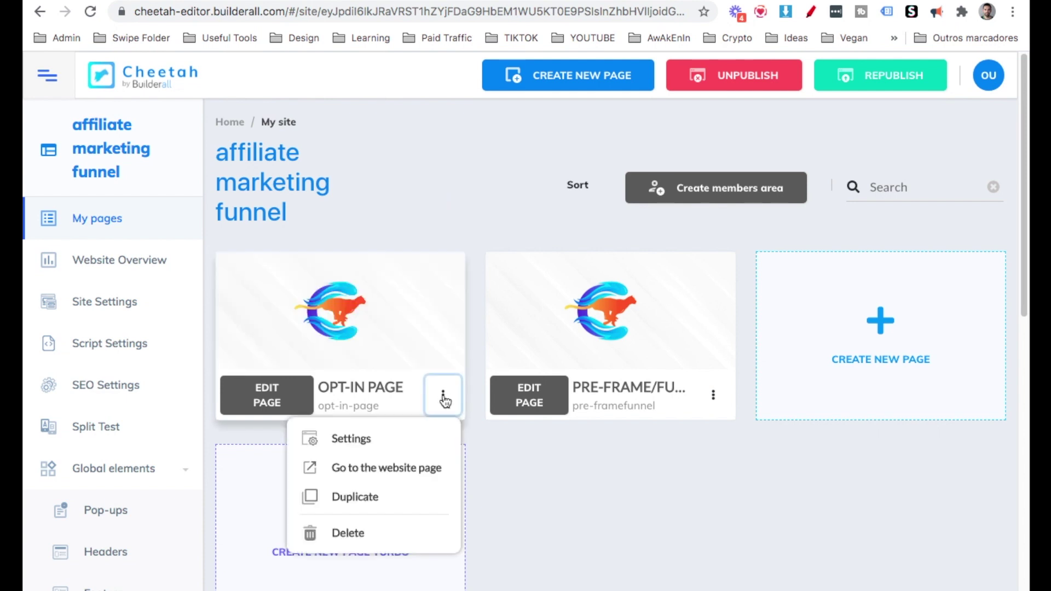
pyautogui.click(424, 469)
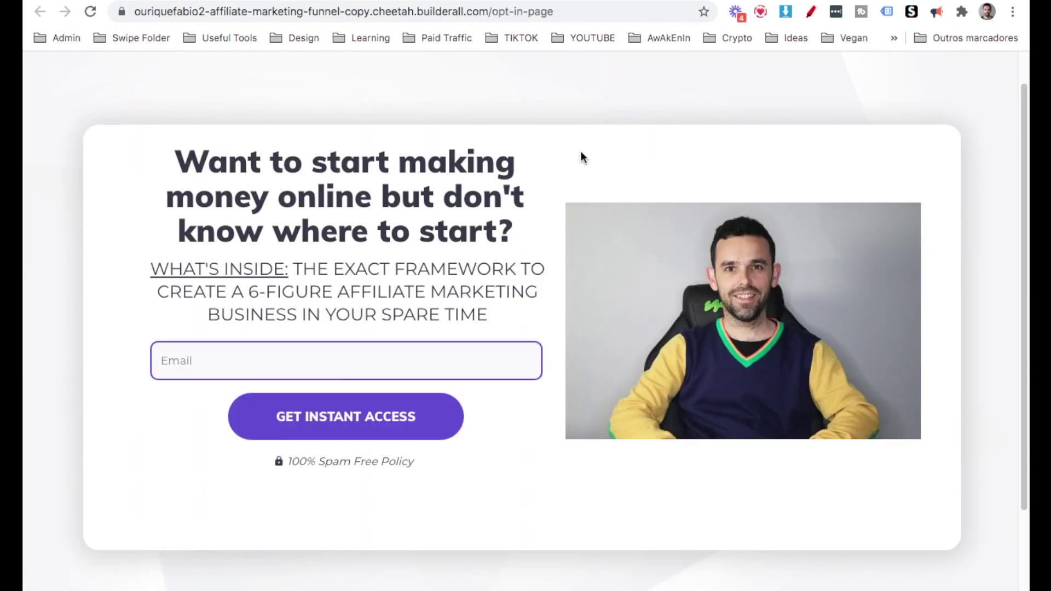
pyautogui.click(308, 356)
pyautogui.click(203, 458)
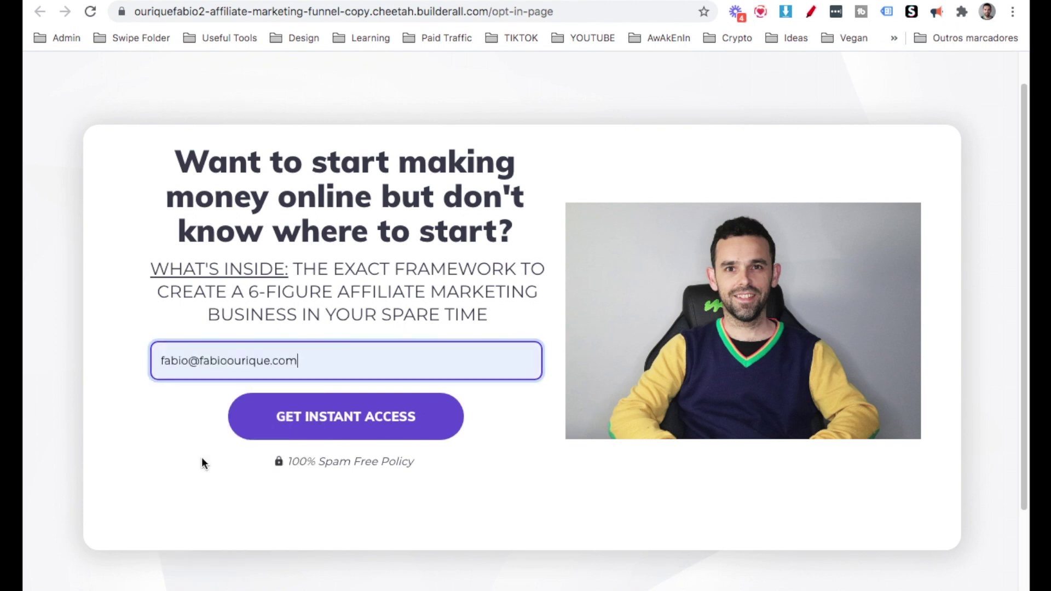
pyautogui.click(315, 427)
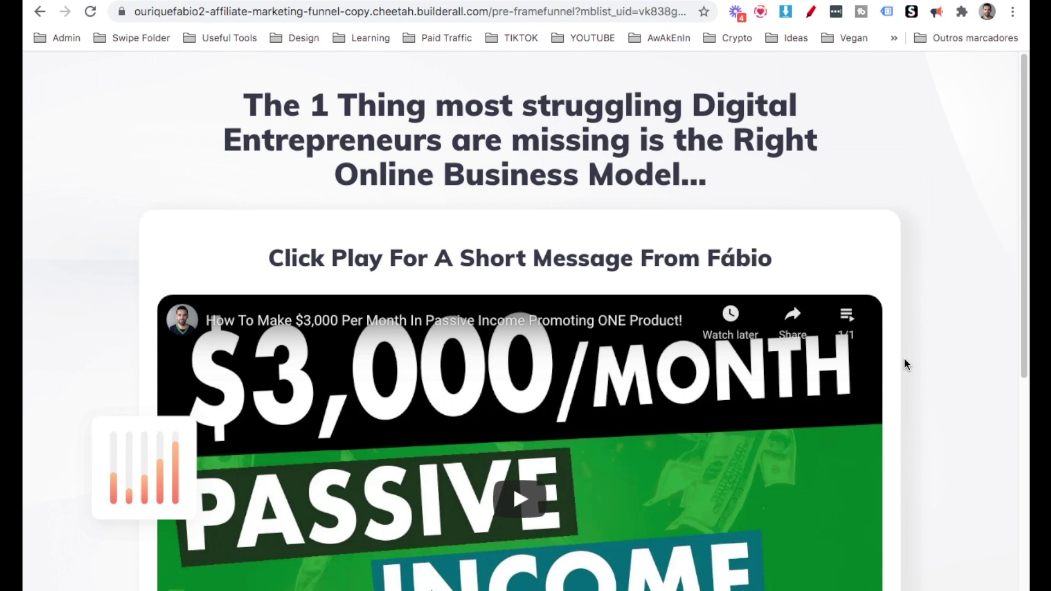
# Review the pre-frame video page and continue through to the megafunnel.net offer page.
pyautogui.scroll(-5, 904, 359)
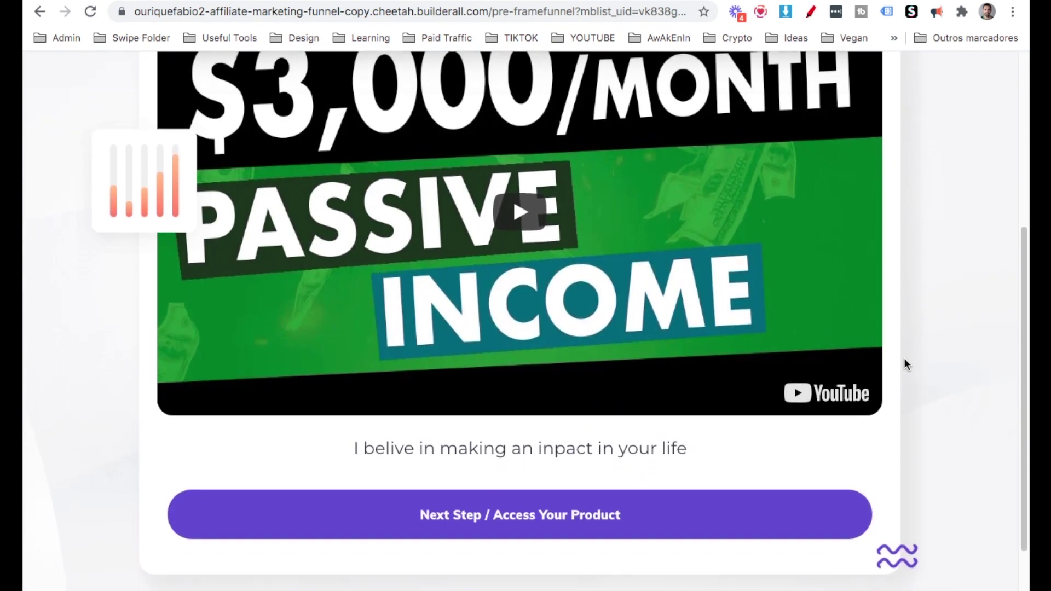
pyautogui.scroll(2, 905, 363)
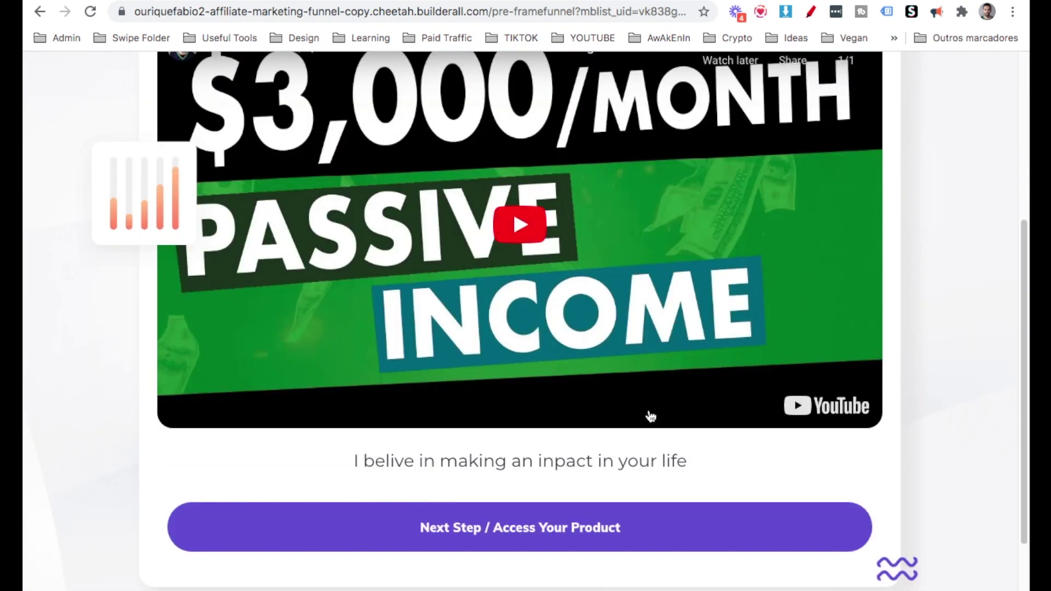
pyautogui.click(448, 541)
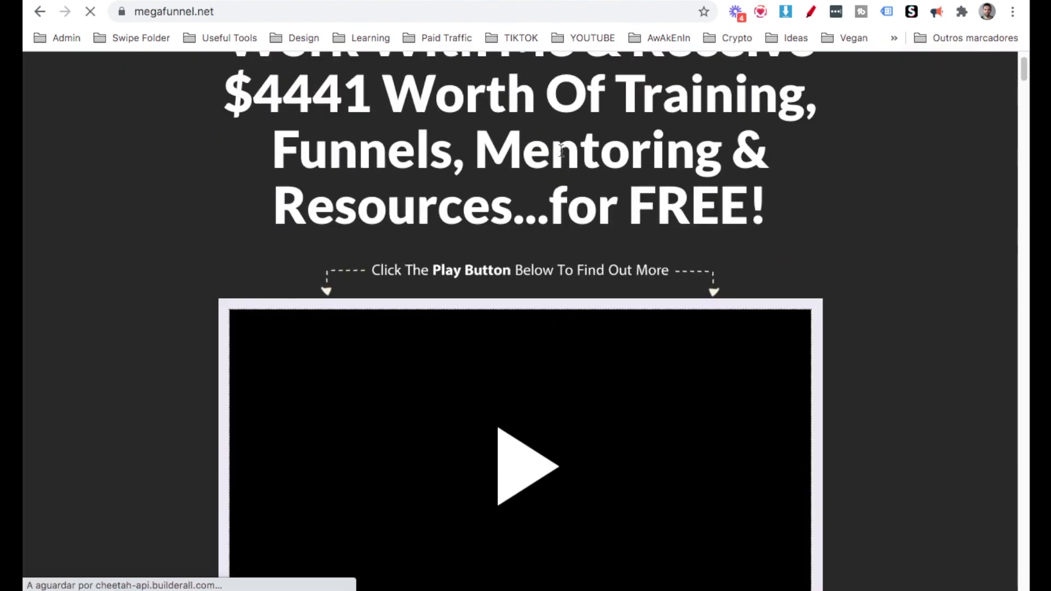
pyautogui.scroll(-10, 561, 151)
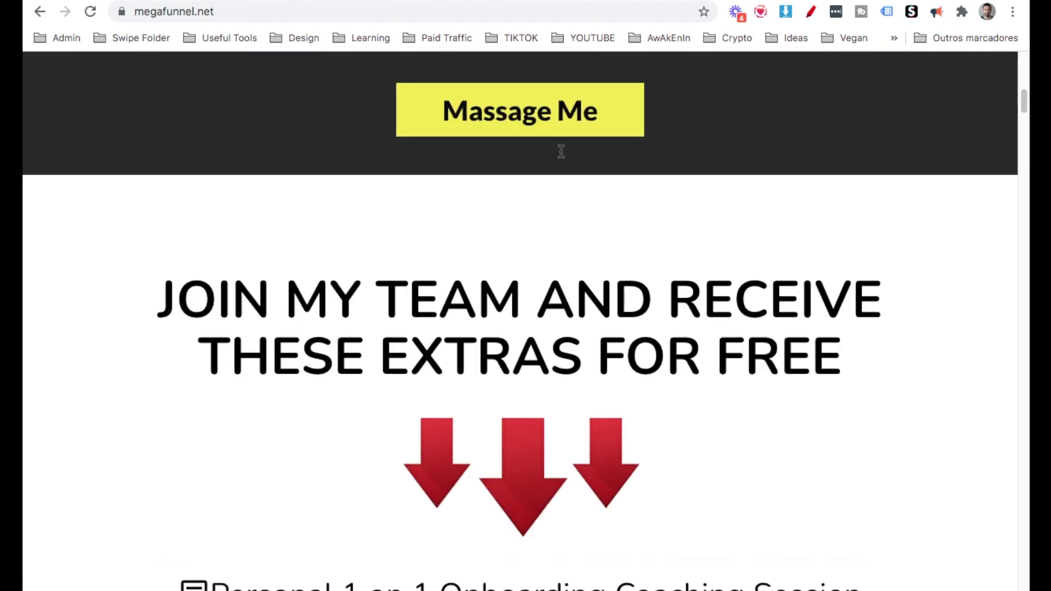
pyautogui.scroll(-20, 561, 151)
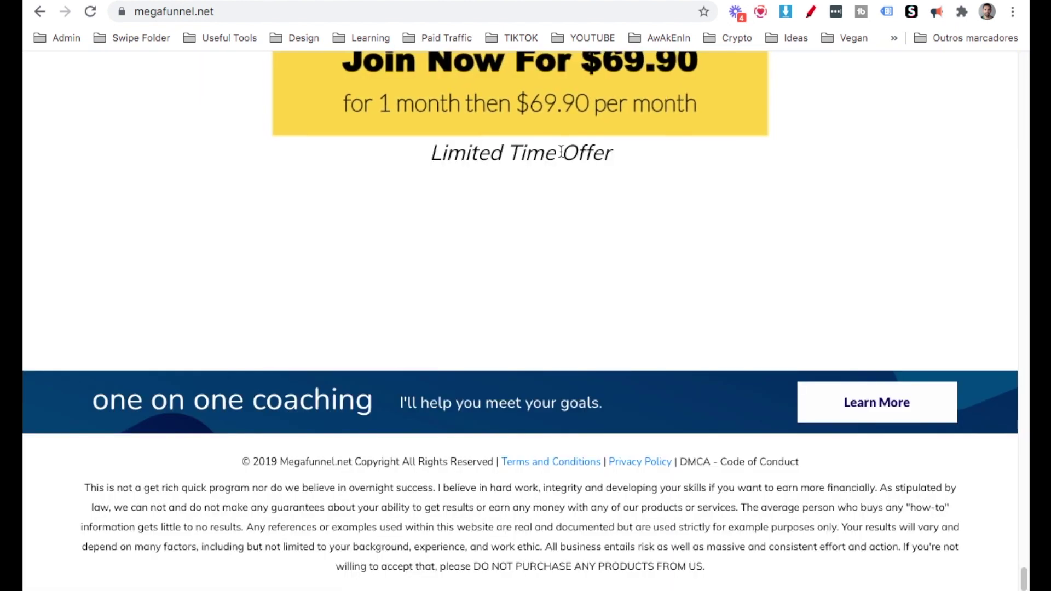
pyautogui.scroll(6, 561, 153)
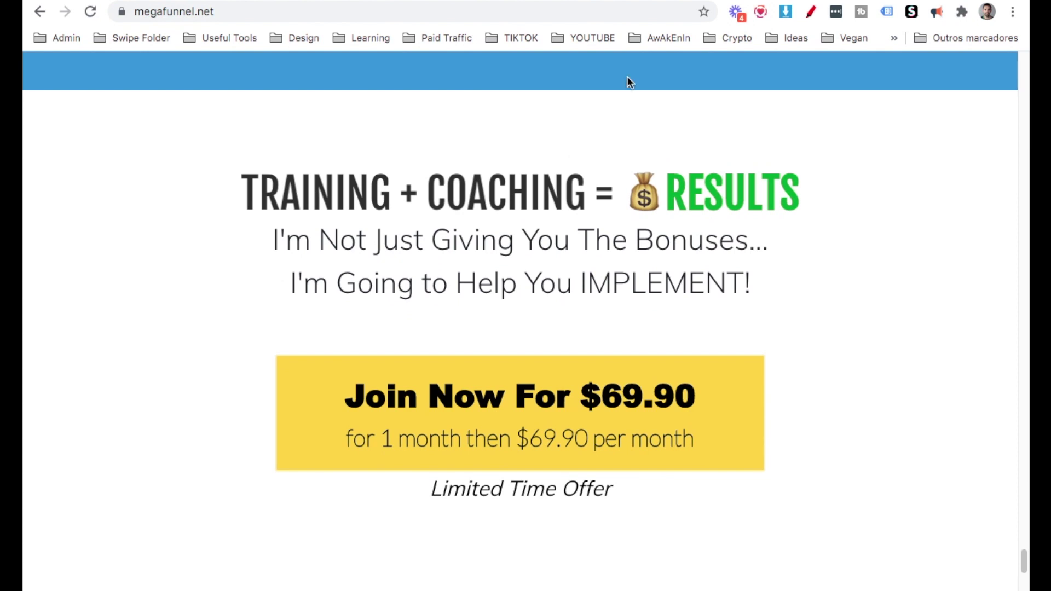
# Open MailingBoss's subscriber lists to show the affiliate list's count of 1.
pyautogui.hotkey('ctrl', 'Tab')
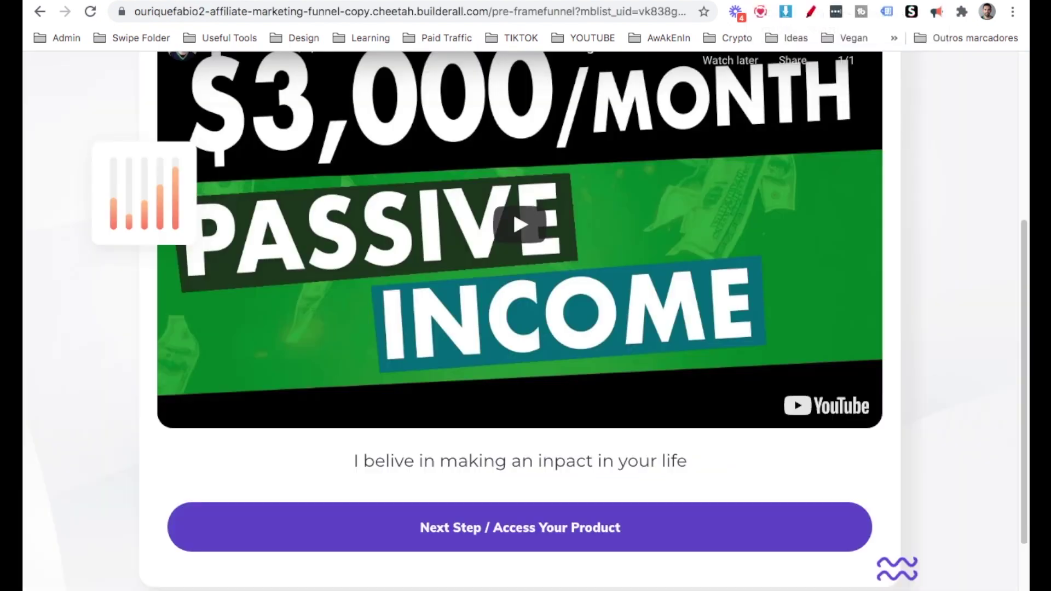
pyautogui.hotkey('ctrl', 'Tab')
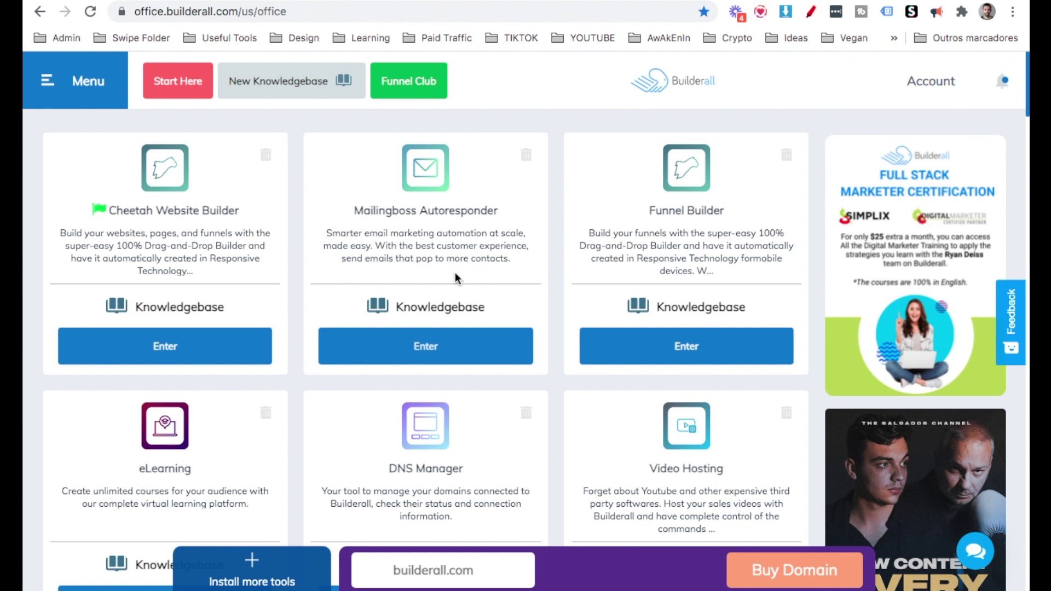
pyautogui.click(470, 339)
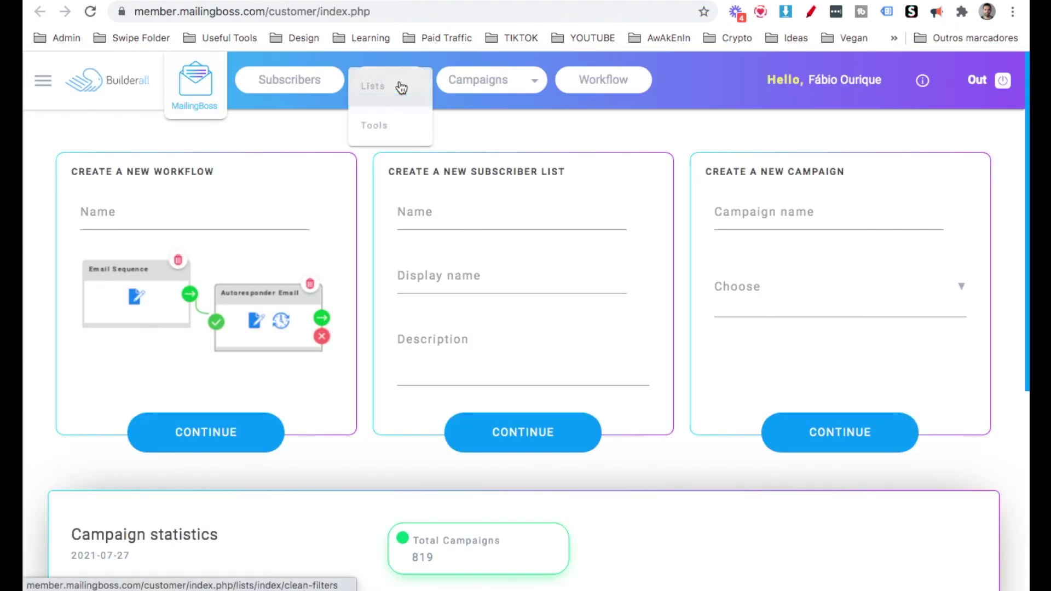
pyautogui.click(402, 89)
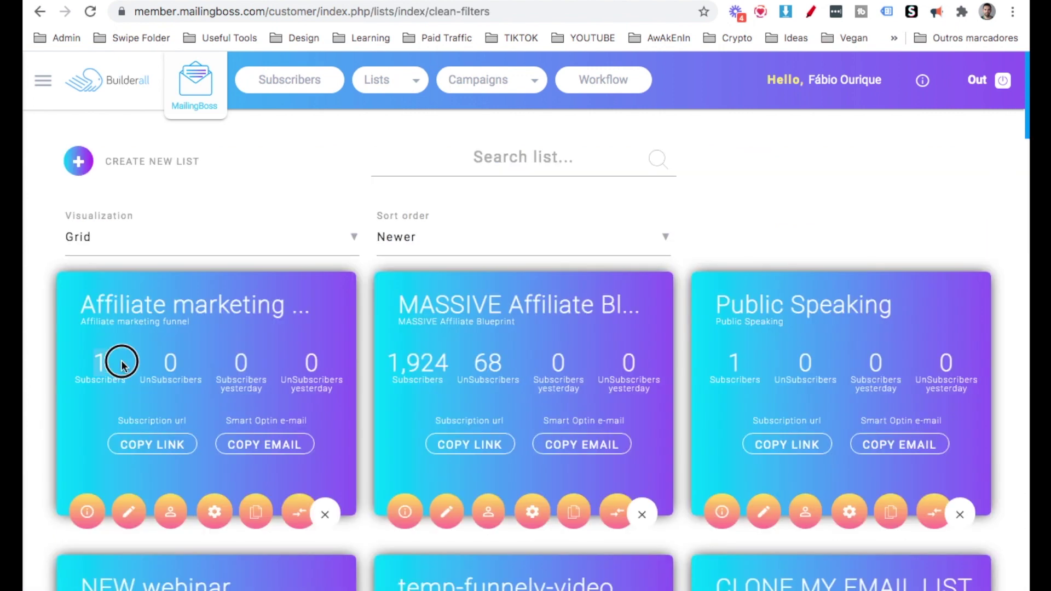
pyautogui.moveTo(104, 368); pyautogui.dragTo(94, 365)
# Annotate the screen, circling the 1 subscriber and sketching an envelope and email-flow arrows.
pyautogui.hotkey('alt', 'shift', 'd')
pyautogui.moveTo(138, 247)
pyautogui.mouseDown()
pyautogui.moveTo(61, 376)
pyautogui.moveTo(140, 399)
pyautogui.moveTo(109, 301)
pyautogui.mouseUp()
pyautogui.moveTo(195, 183)
pyautogui.mouseDown()
pyautogui.moveTo(254, 188)
pyautogui.moveTo(257, 162)
pyautogui.moveTo(327, 163)
pyautogui.moveTo(283, 219)
pyautogui.moveTo(263, 219)
pyautogui.mouseUp()
pyautogui.moveTo(259, 165)
pyautogui.mouseDown()
pyautogui.moveTo(276, 186)
pyautogui.moveTo(312, 167)
pyautogui.moveTo(395, 207)
pyautogui.mouseUp()
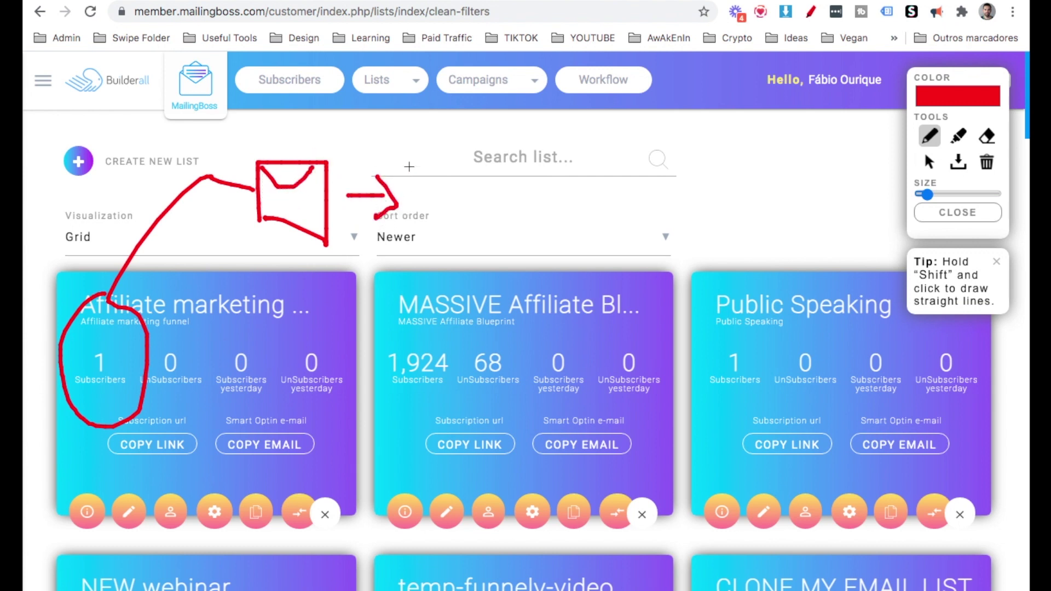
pyautogui.moveTo(414, 157)
pyautogui.mouseDown()
pyautogui.moveTo(414, 239)
pyautogui.moveTo(414, 157)
pyautogui.moveTo(506, 157)
pyautogui.moveTo(453, 241)
pyautogui.moveTo(416, 166)
pyautogui.moveTo(436, 192)
pyautogui.moveTo(505, 146)
pyautogui.mouseUp()
pyautogui.moveTo(540, 194)
pyautogui.mouseDown()
pyautogui.moveTo(628, 199)
pyautogui.moveTo(606, 223)
pyautogui.mouseUp()
pyautogui.moveTo(660, 152); pyautogui.dragTo(660, 238)
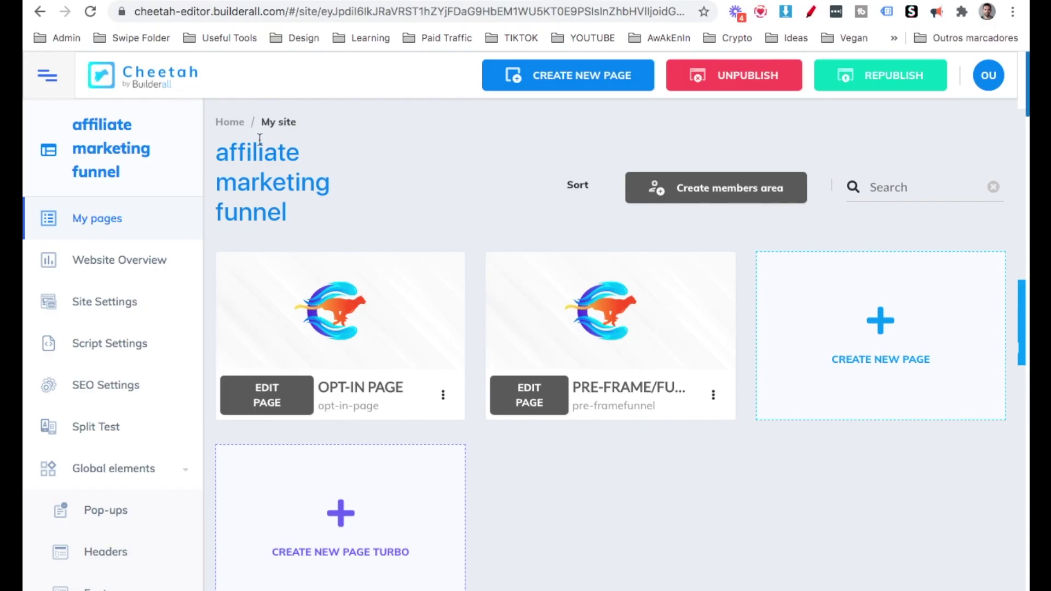
# View the published affiliate marketing funnel live at its builderall.com address.
pyautogui.click(233, 127)
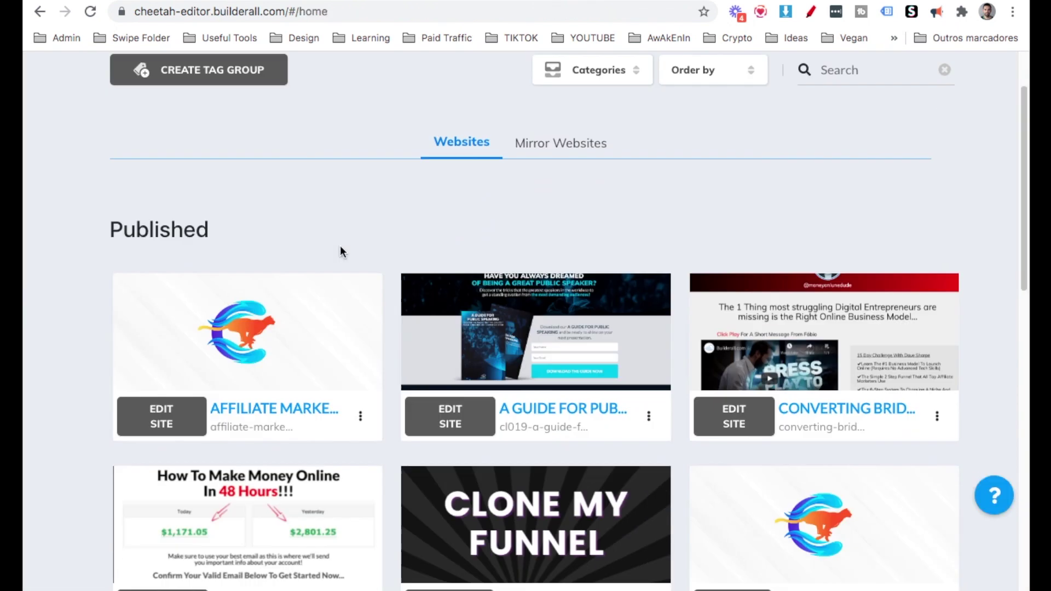
pyautogui.scroll(-1, 339, 245)
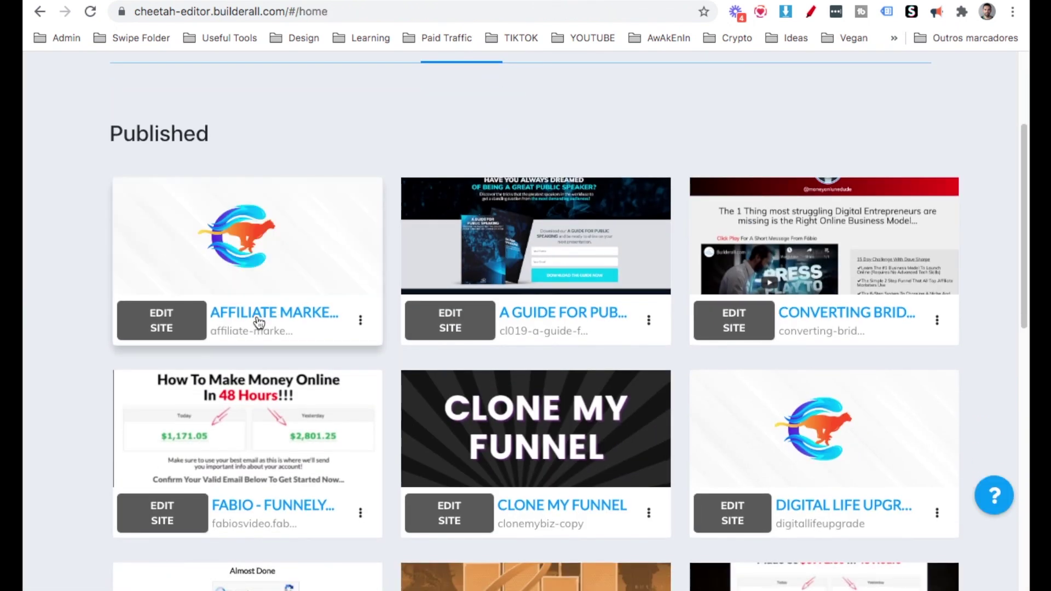
pyautogui.click(257, 317)
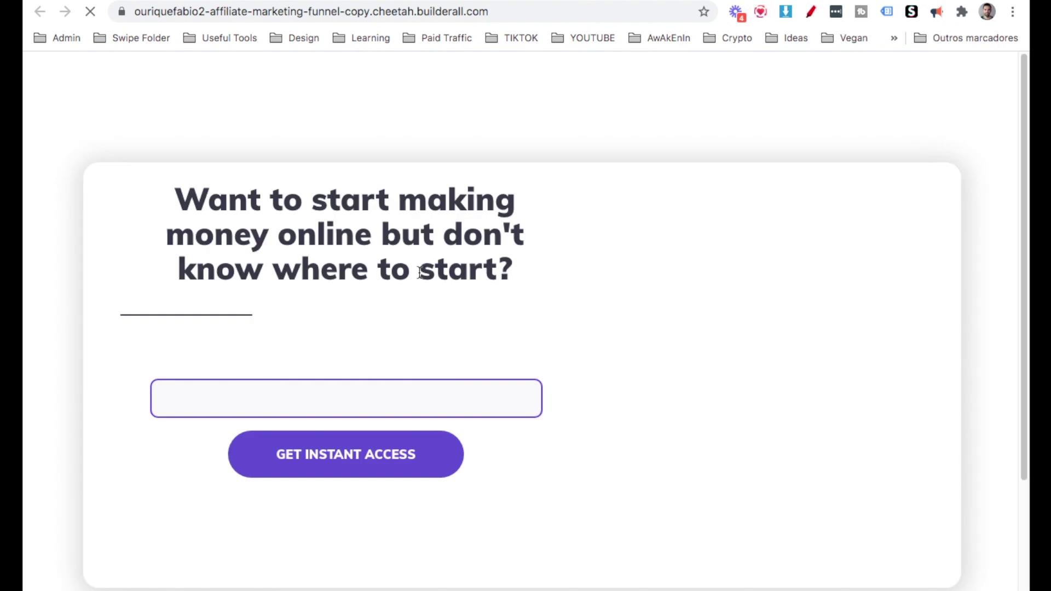
pyautogui.click(409, 11)
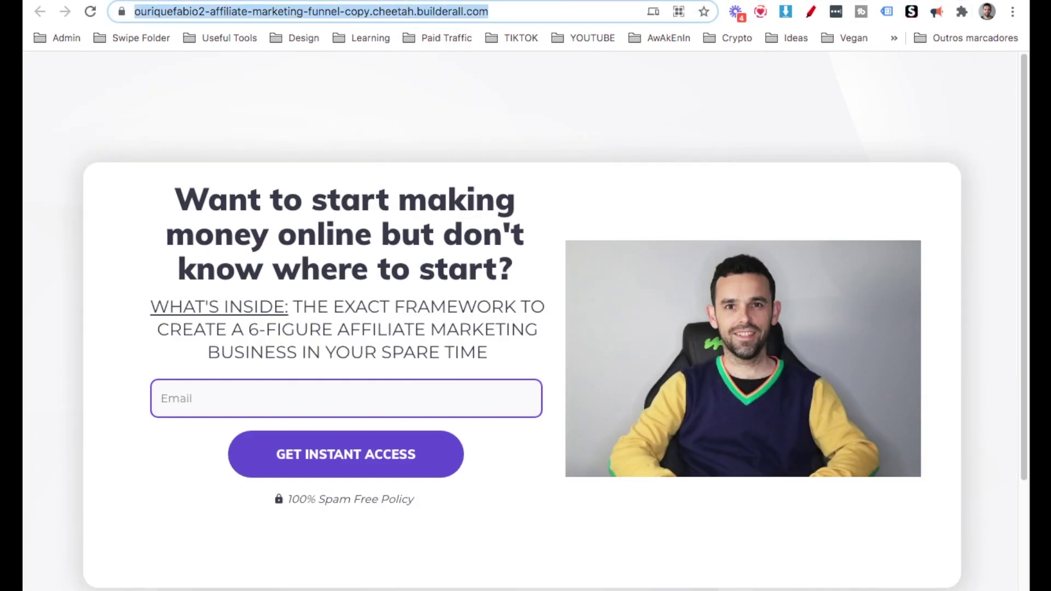
# Close the live tab and bring up the affiliate marketing site's options menu.
pyautogui.hotkey('ctrl', 'w')
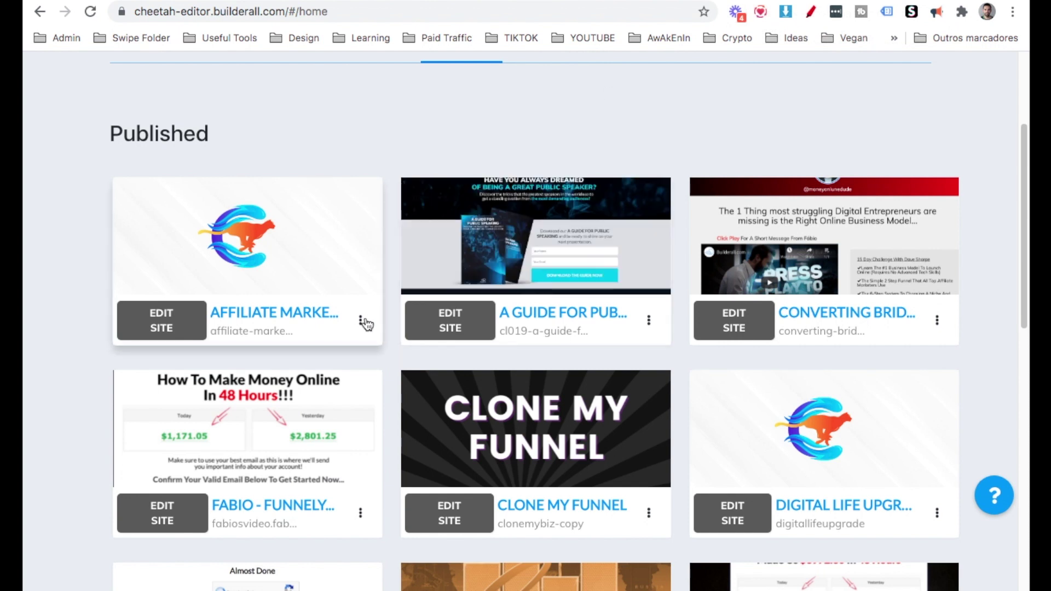
pyautogui.click(360, 321)
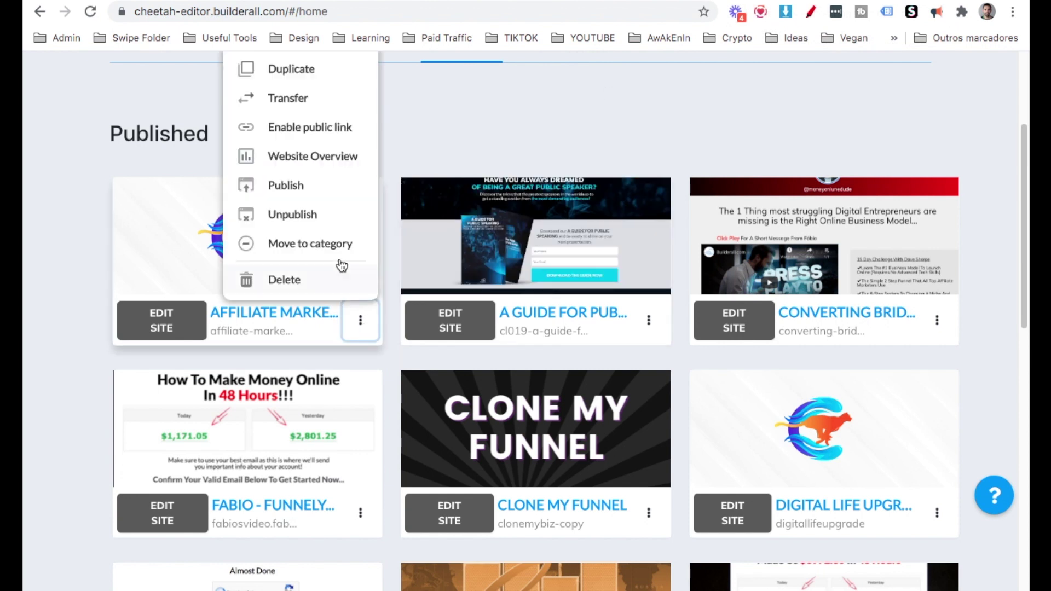
pyautogui.scroll(3, 316, 140)
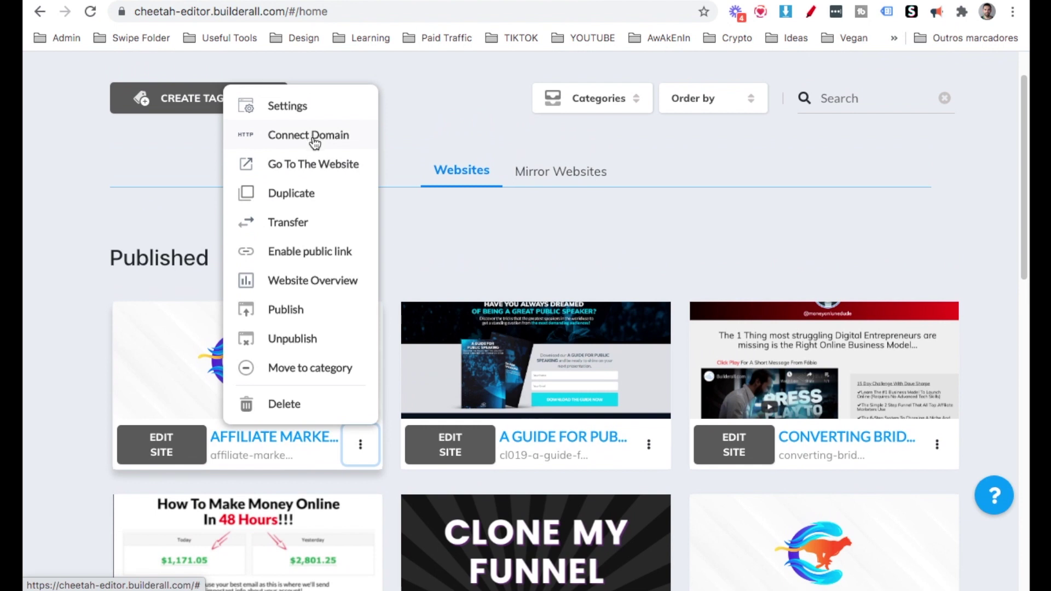